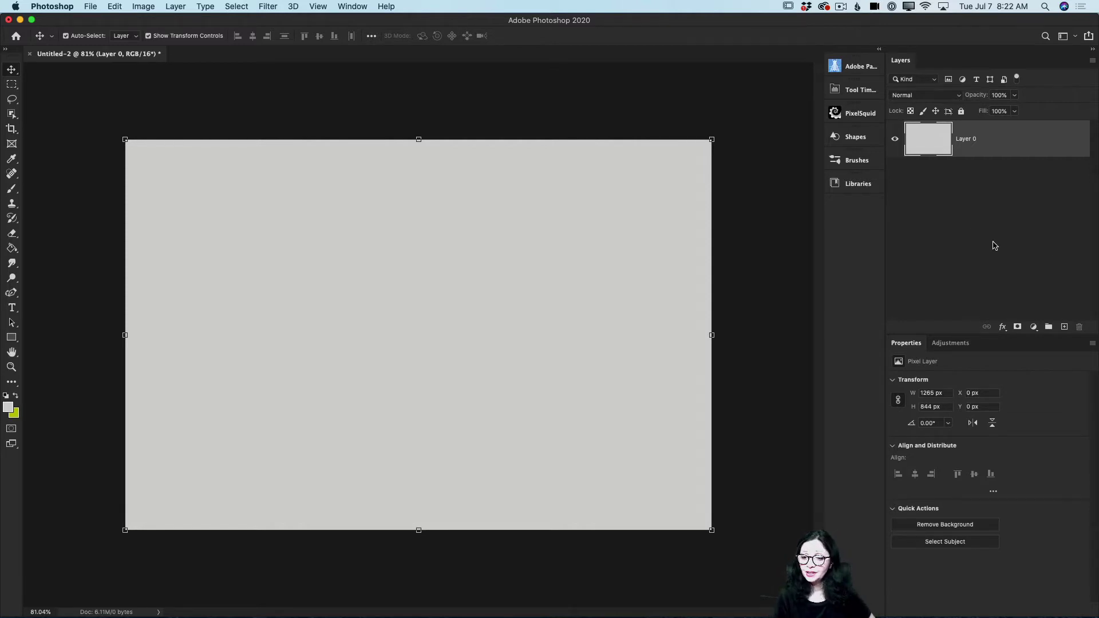
Add a new layer above Layer 0 and start a Picture Frame render on it using frame type 42: Art Frame
{"action": "left_click", "coordinate": [1063, 327]}
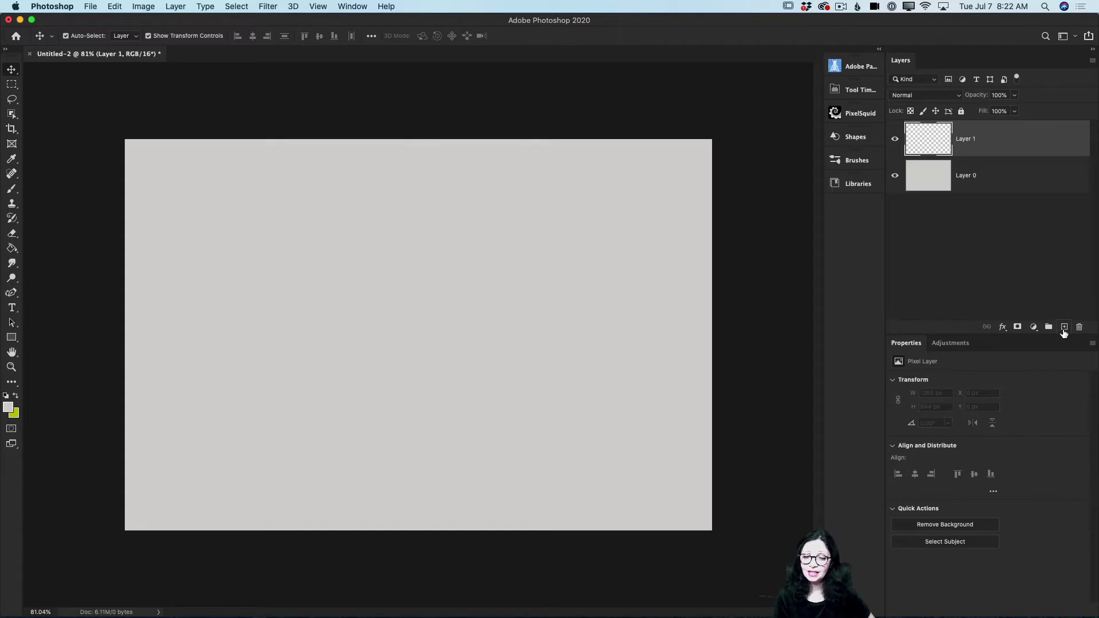
{"action": "left_click", "coordinate": [267, 7]}
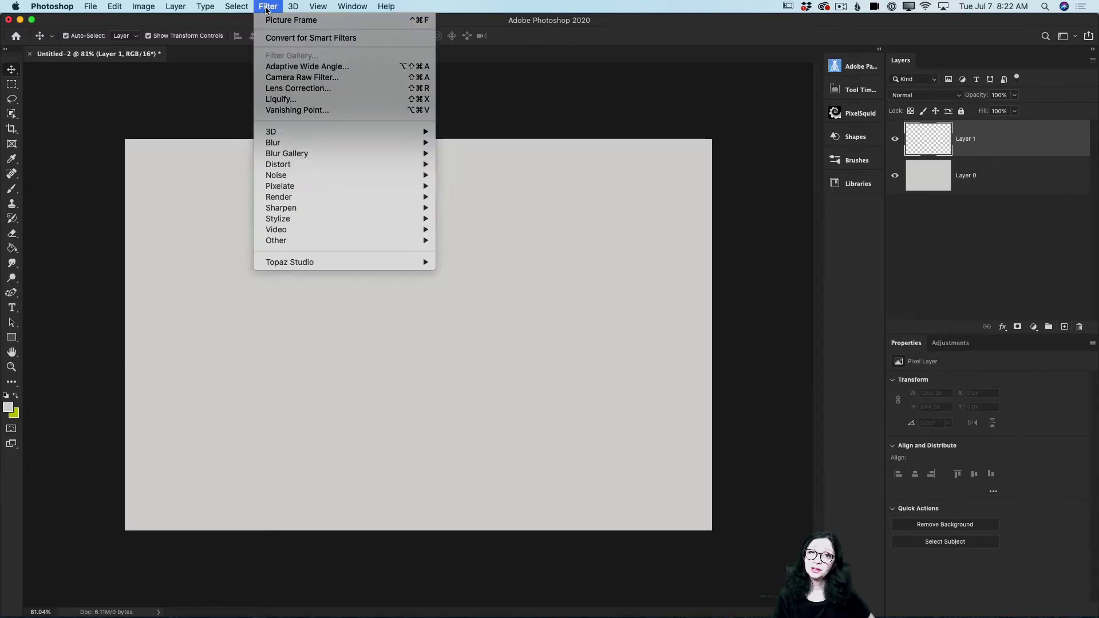
{"action": "mouse_move", "coordinate": [317, 197]}
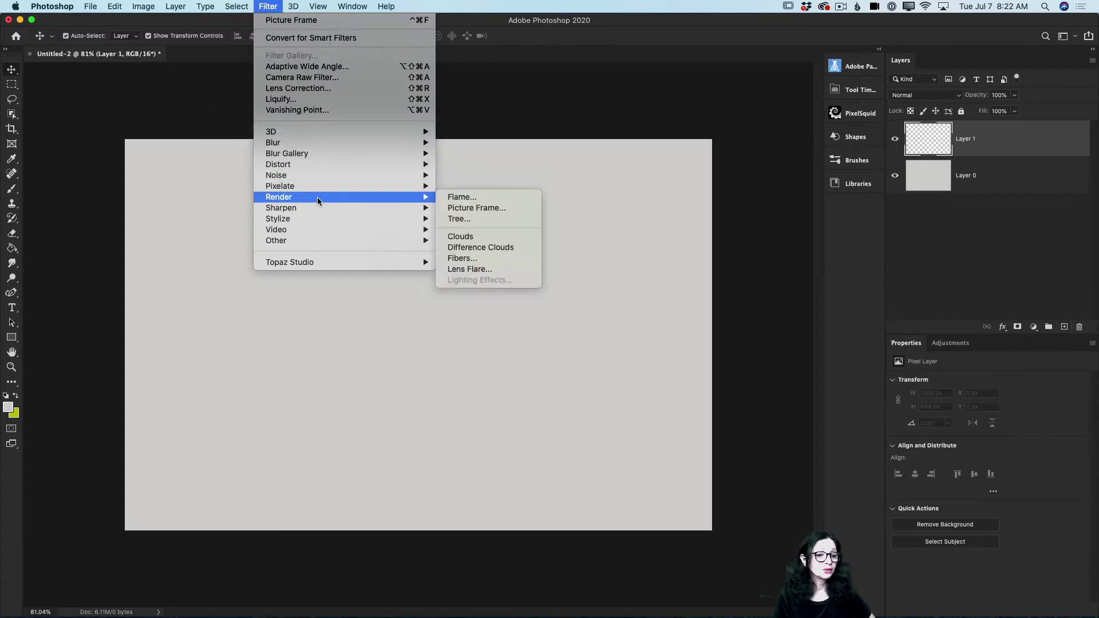
{"action": "left_click", "coordinate": [516, 208]}
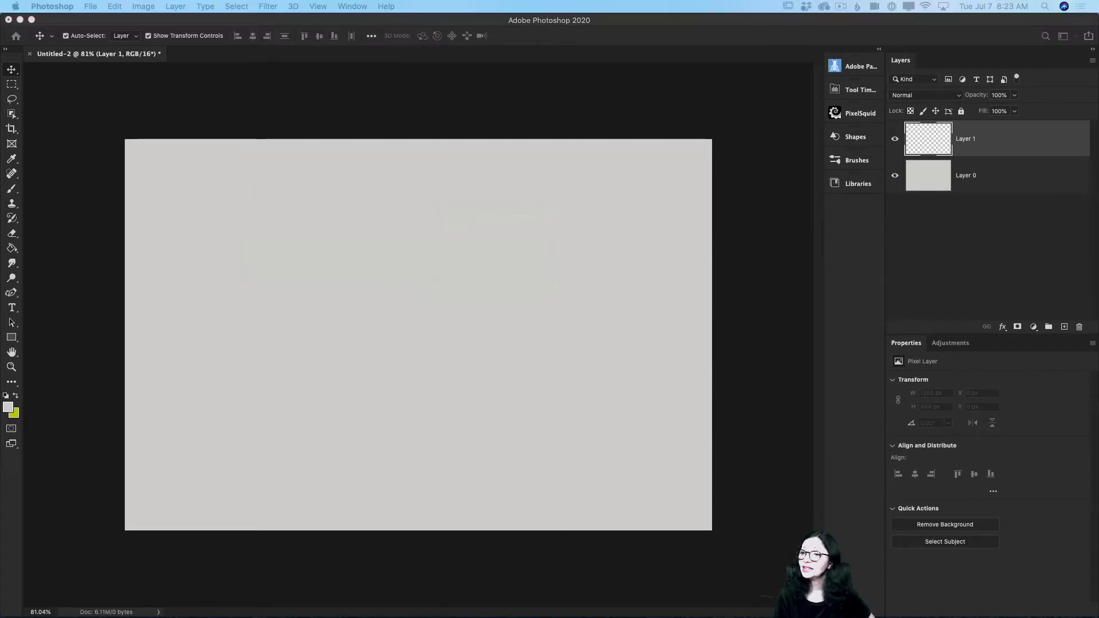
{"action": "left_click_drag", "start_coordinate": [535, 291], "coordinate": [400, 167]}
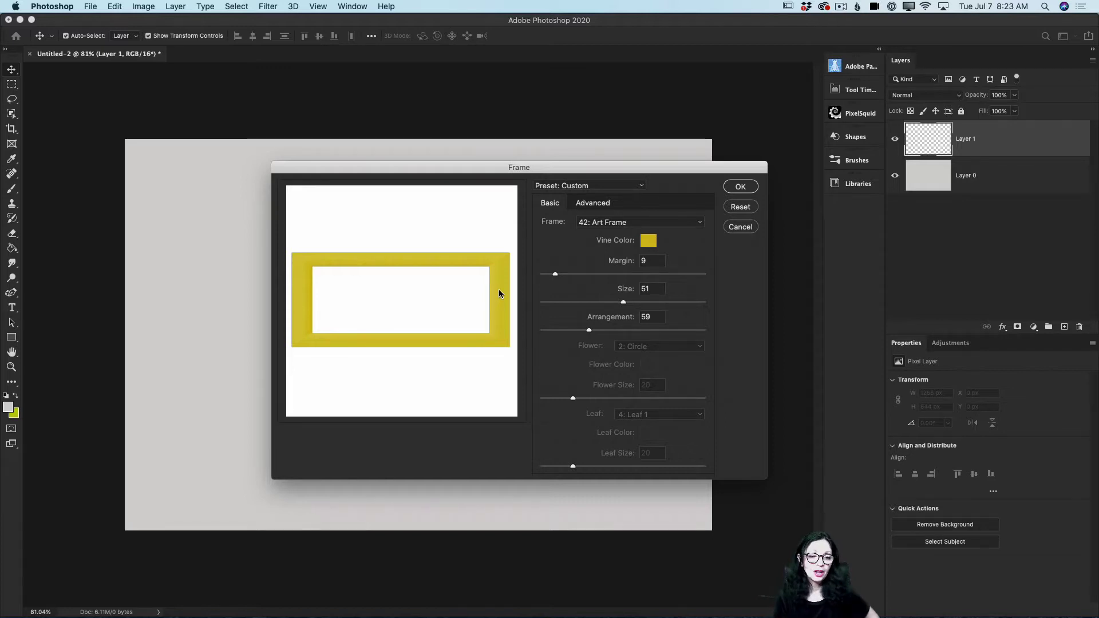
{"action": "left_click", "coordinate": [701, 223]}
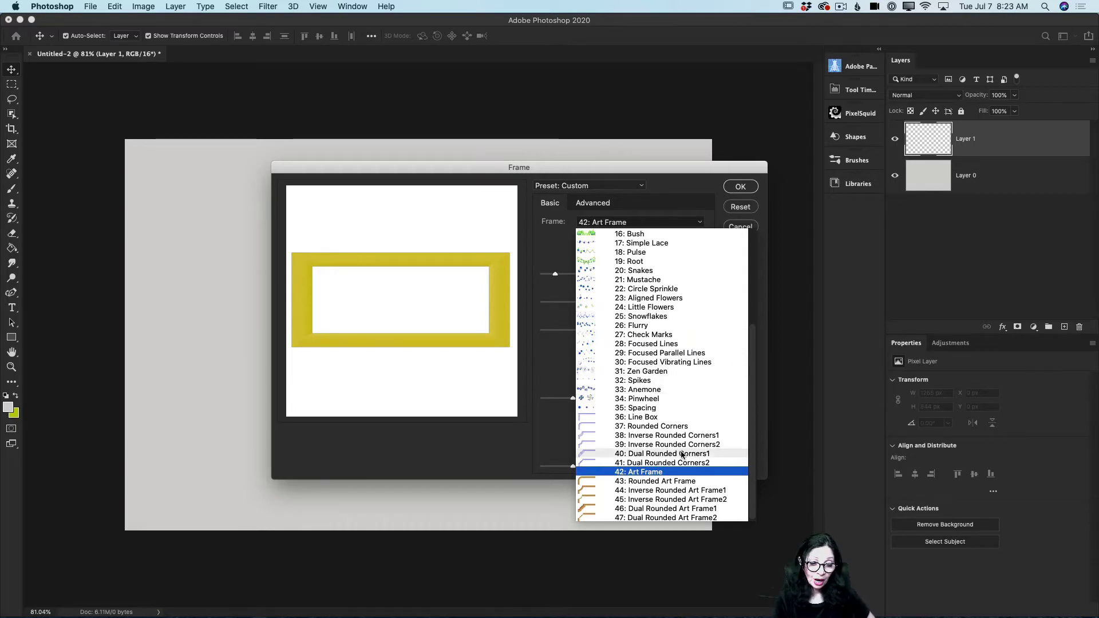
{"action": "left_click", "coordinate": [663, 473]}
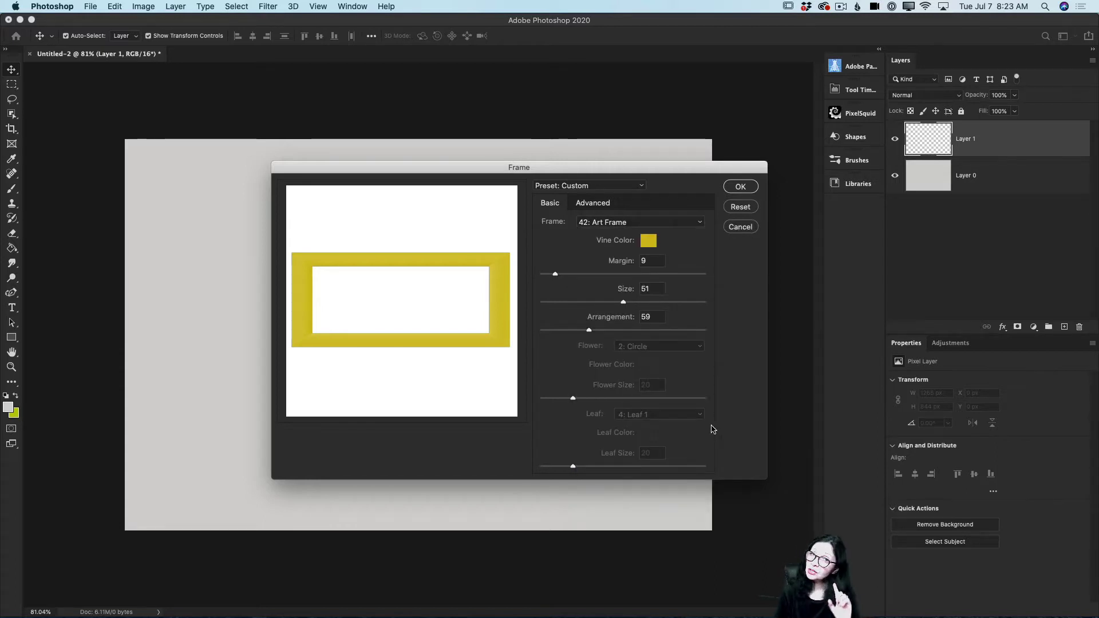
Change the frame's vine color to a dark brown from the color spectrum
{"action": "left_click", "coordinate": [647, 242]}
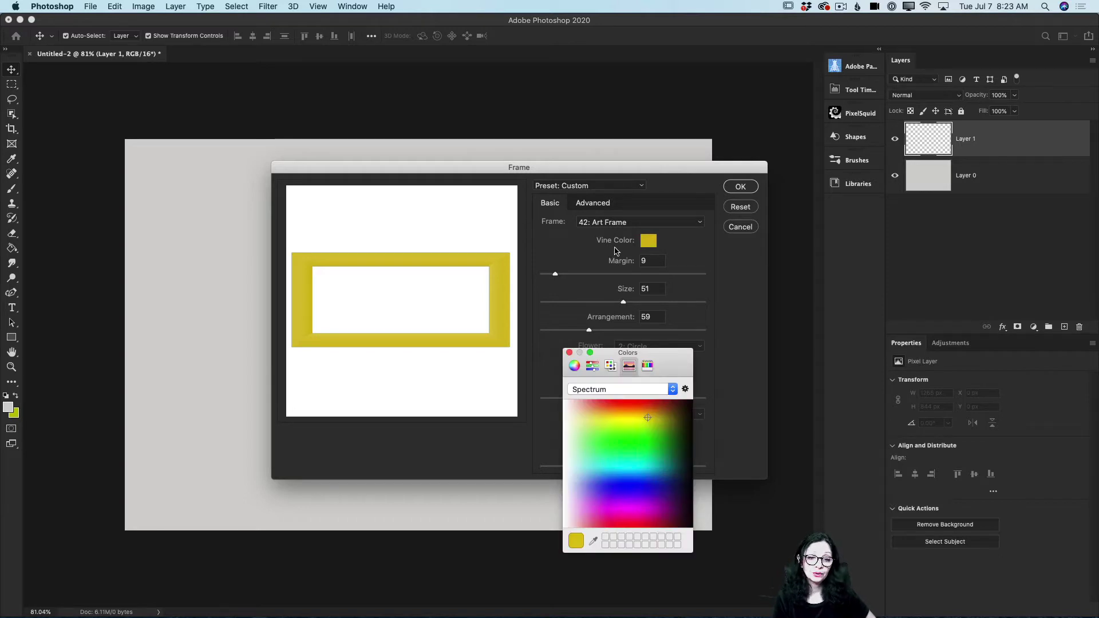
{"action": "left_click_drag", "start_coordinate": [664, 407], "coordinate": [683, 407]}
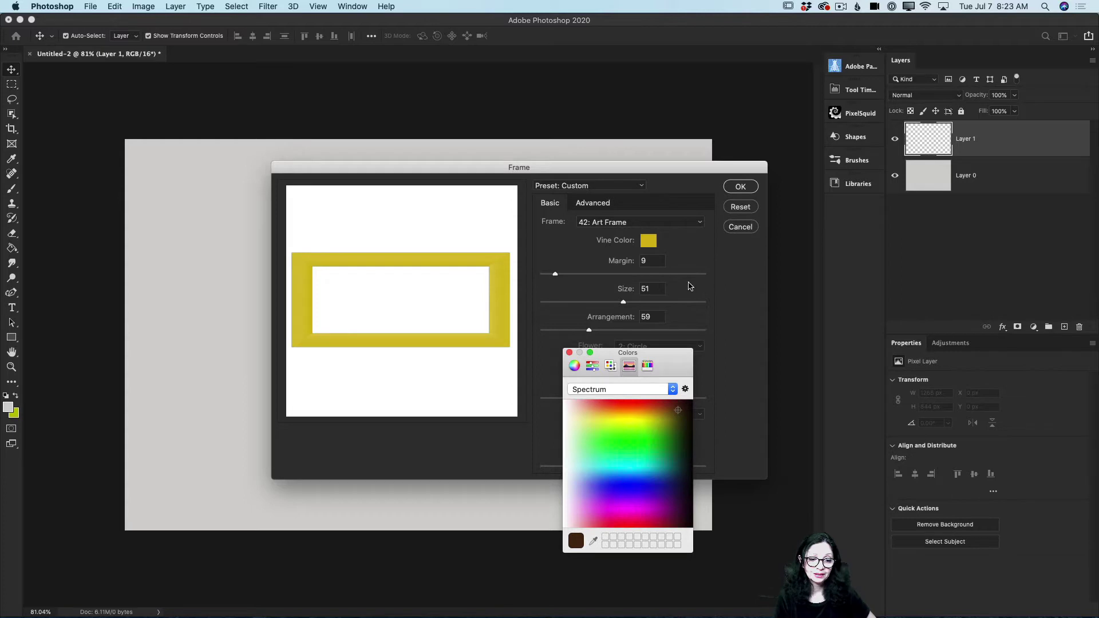
{"action": "left_click", "coordinate": [569, 352]}
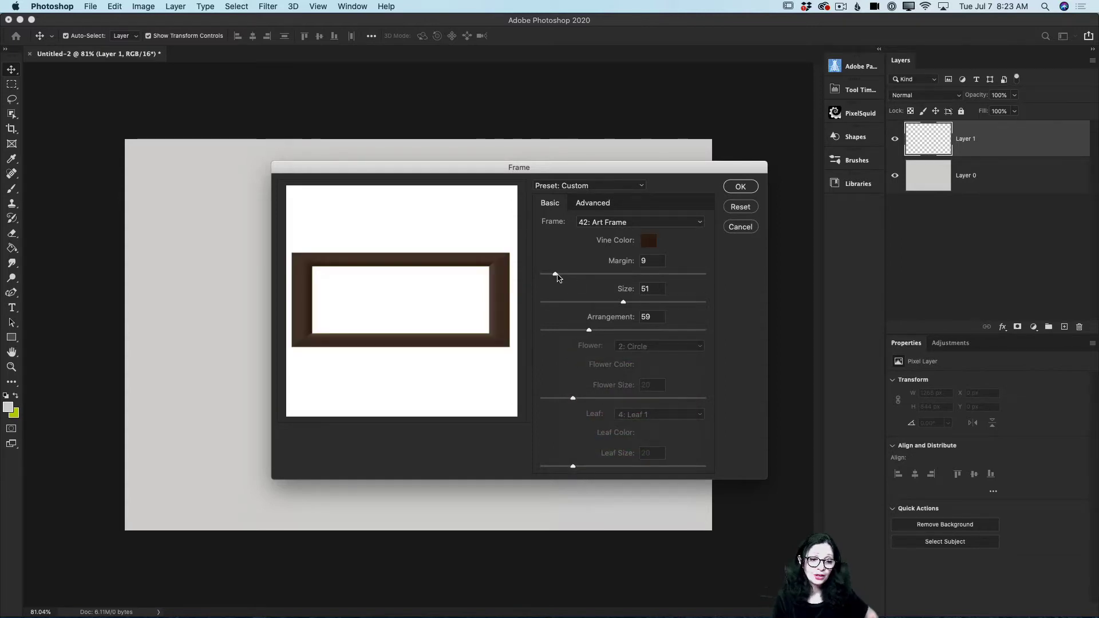
Set the frame's margin to 12, size to 46 and arrangement to 59
{"action": "mouse_move", "coordinate": [558, 277]}
{"action": "left_mouse_down"}
{"action": "mouse_move", "coordinate": [601, 280]}
{"action": "mouse_move", "coordinate": [558, 276]}
{"action": "left_mouse_up"}
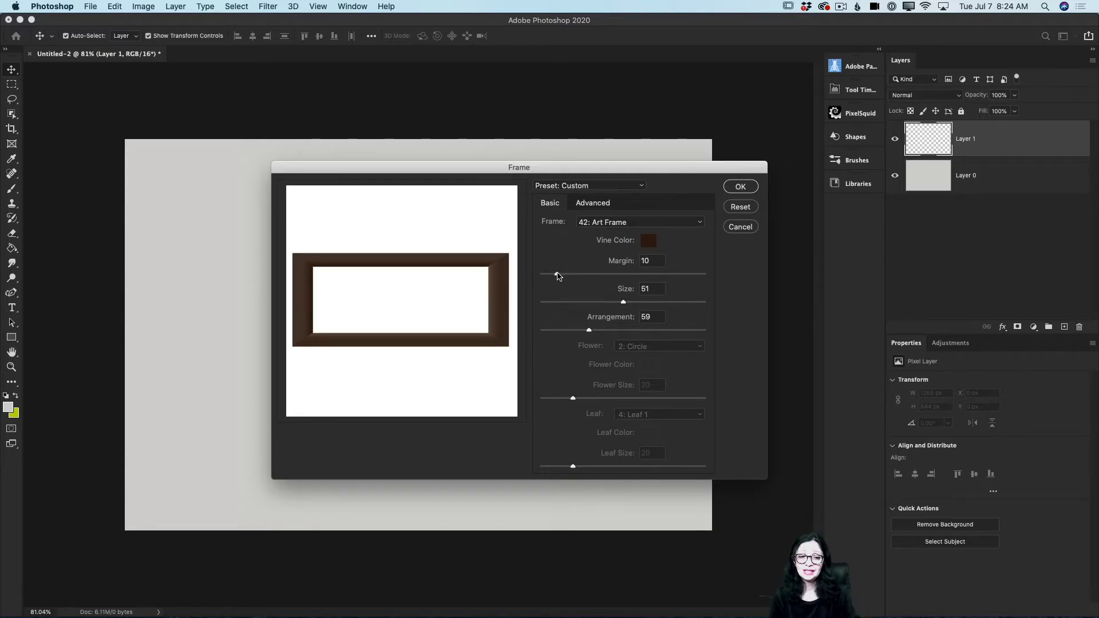
{"action": "mouse_move", "coordinate": [558, 277]}
{"action": "left_mouse_down"}
{"action": "mouse_move", "coordinate": [588, 280]}
{"action": "mouse_move", "coordinate": [561, 278]}
{"action": "left_mouse_up"}
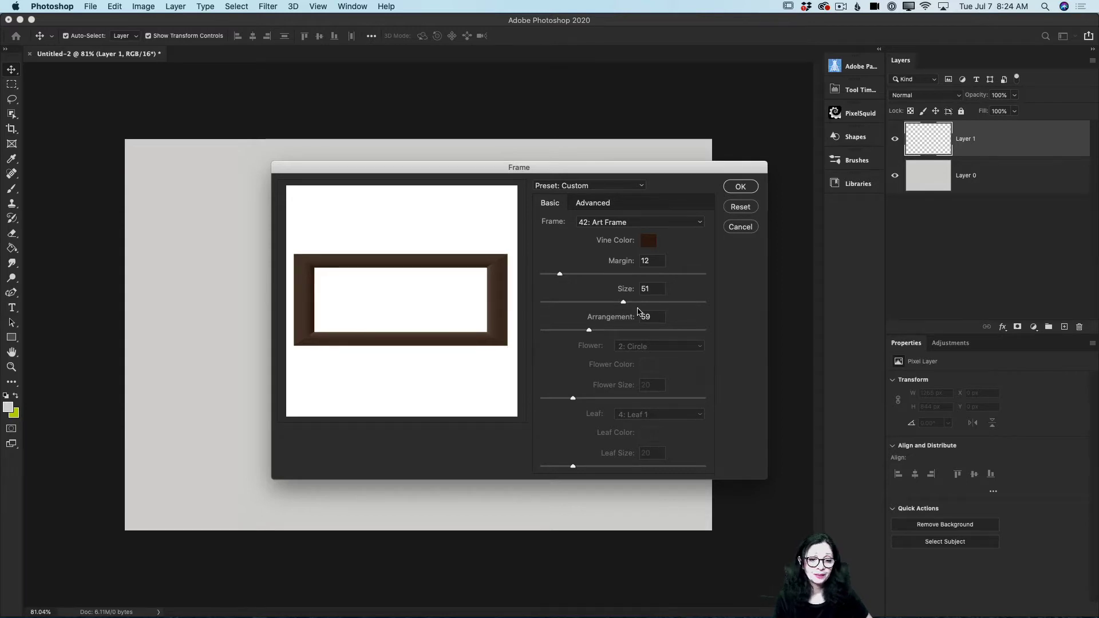
{"action": "mouse_move", "coordinate": [623, 303]}
{"action": "left_mouse_down"}
{"action": "mouse_move", "coordinate": [592, 304]}
{"action": "mouse_move", "coordinate": [639, 306]}
{"action": "mouse_move", "coordinate": [572, 303]}
{"action": "mouse_move", "coordinate": [620, 306]}
{"action": "left_mouse_up"}
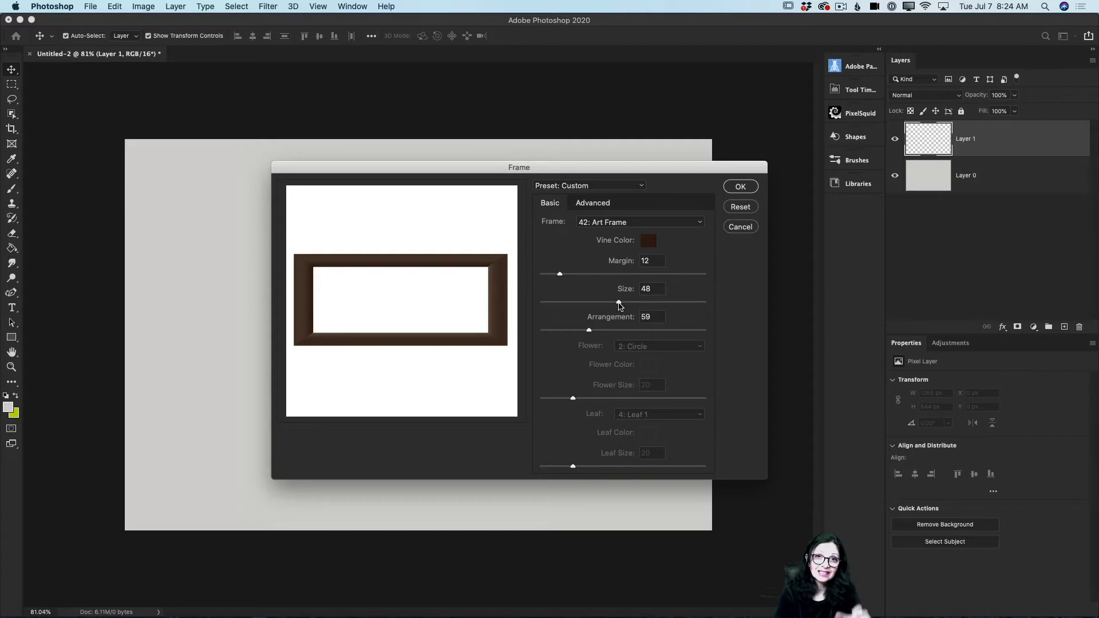
{"action": "mouse_move", "coordinate": [619, 304]}
{"action": "left_mouse_down"}
{"action": "mouse_move", "coordinate": [605, 304]}
{"action": "mouse_move", "coordinate": [615, 302]}
{"action": "left_mouse_up"}
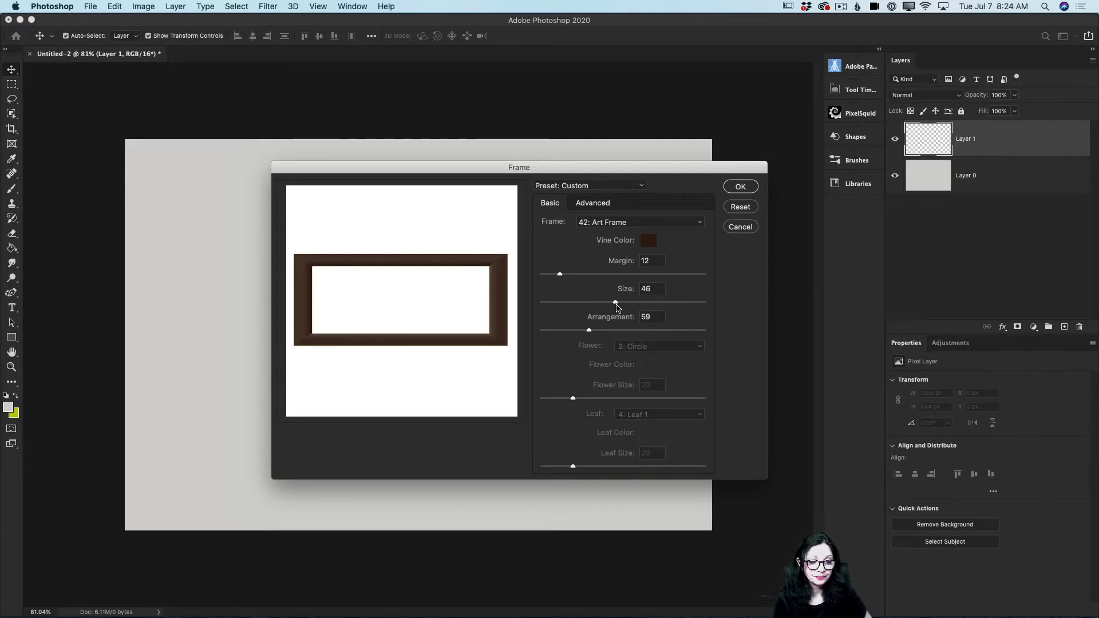
{"action": "left_click_drag", "start_coordinate": [590, 331], "coordinate": [560, 332]}
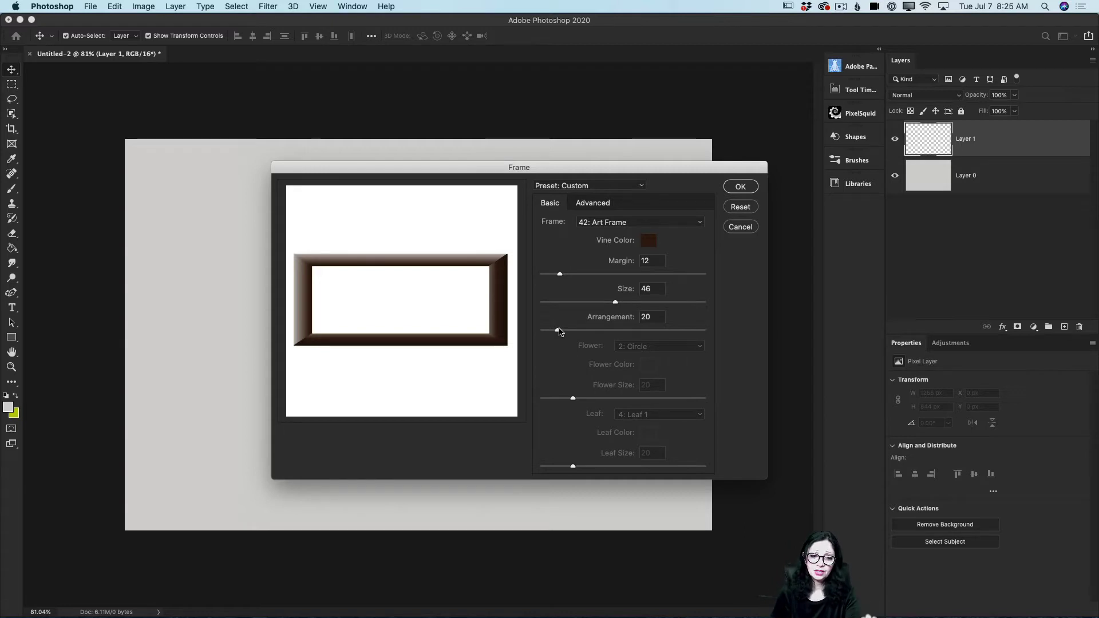
{"action": "left_click_drag", "start_coordinate": [559, 332], "coordinate": [591, 333]}
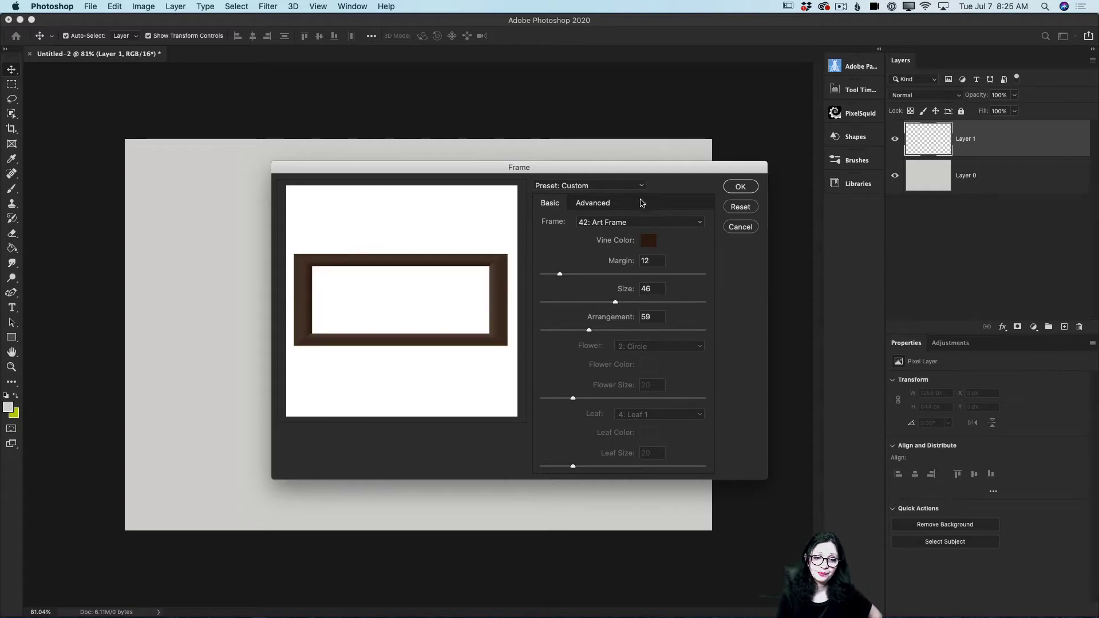
Set the frame's advanced number of lines to 14 and render the frame on the layer
{"action": "left_click", "coordinate": [596, 204]}
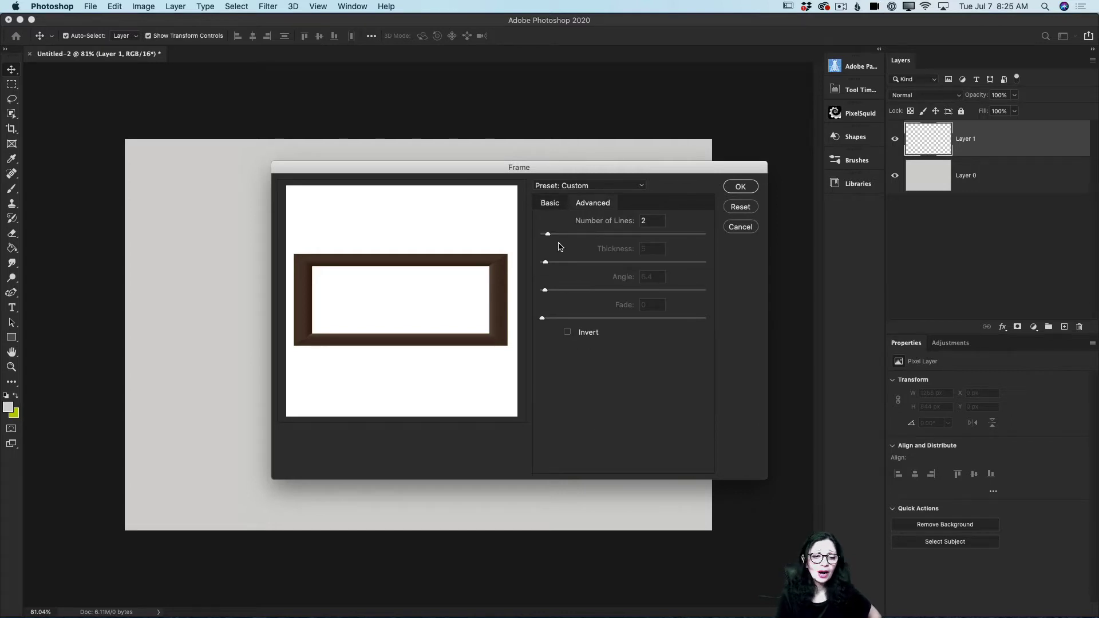
{"action": "left_click_drag", "start_coordinate": [549, 234], "coordinate": [664, 239]}
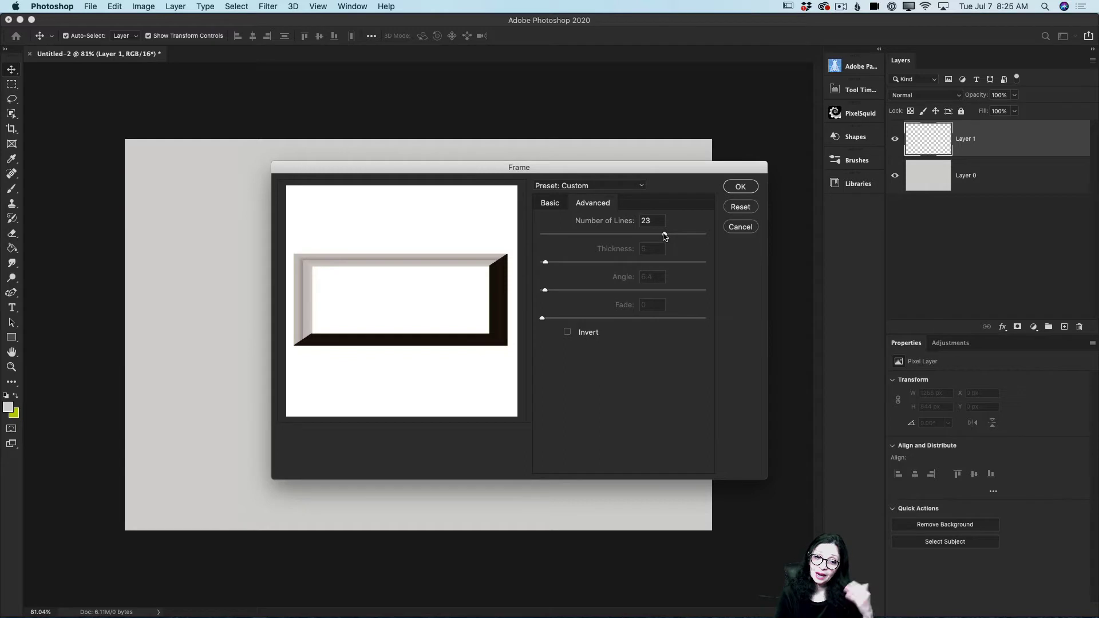
{"action": "left_click_drag", "start_coordinate": [663, 236], "coordinate": [613, 235]}
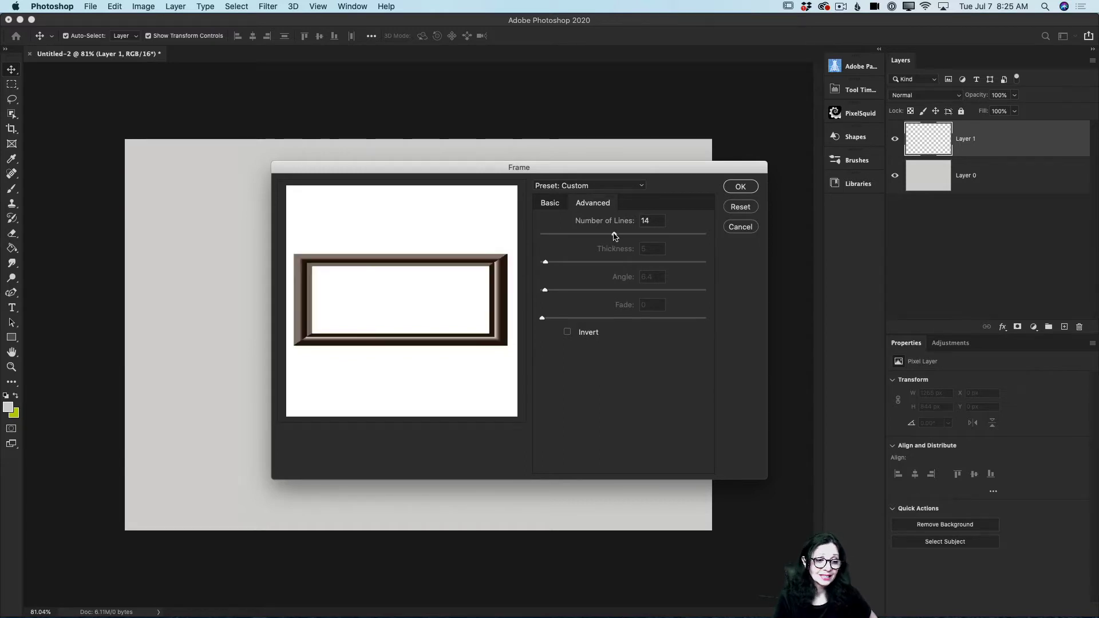
{"action": "left_click_drag", "start_coordinate": [613, 235], "coordinate": [630, 238]}
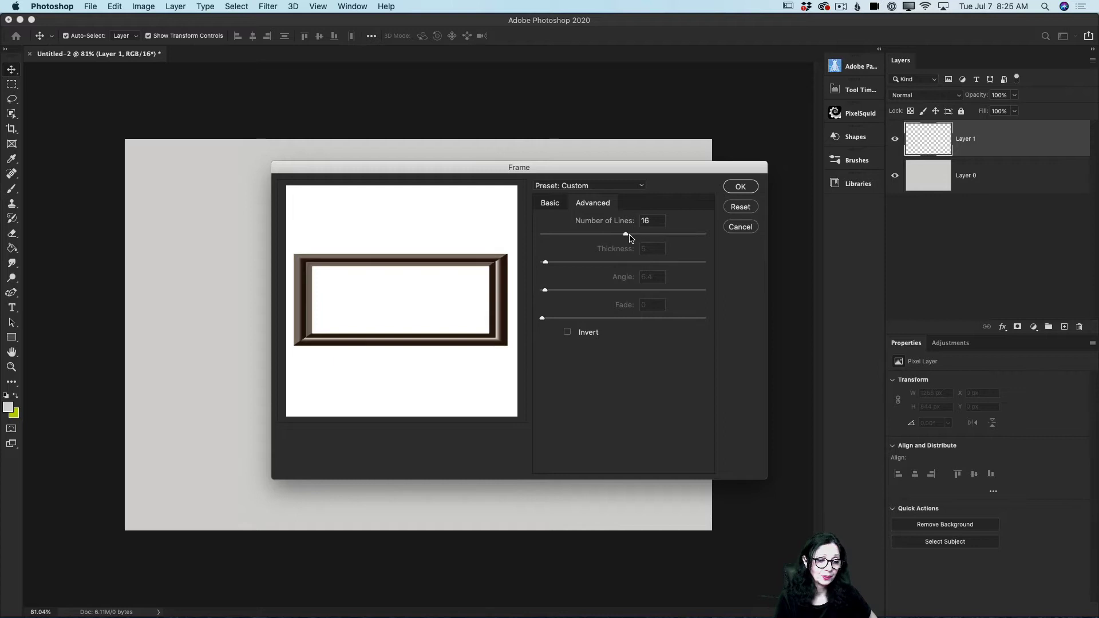
{"action": "left_click_drag", "start_coordinate": [627, 237], "coordinate": [631, 236]}
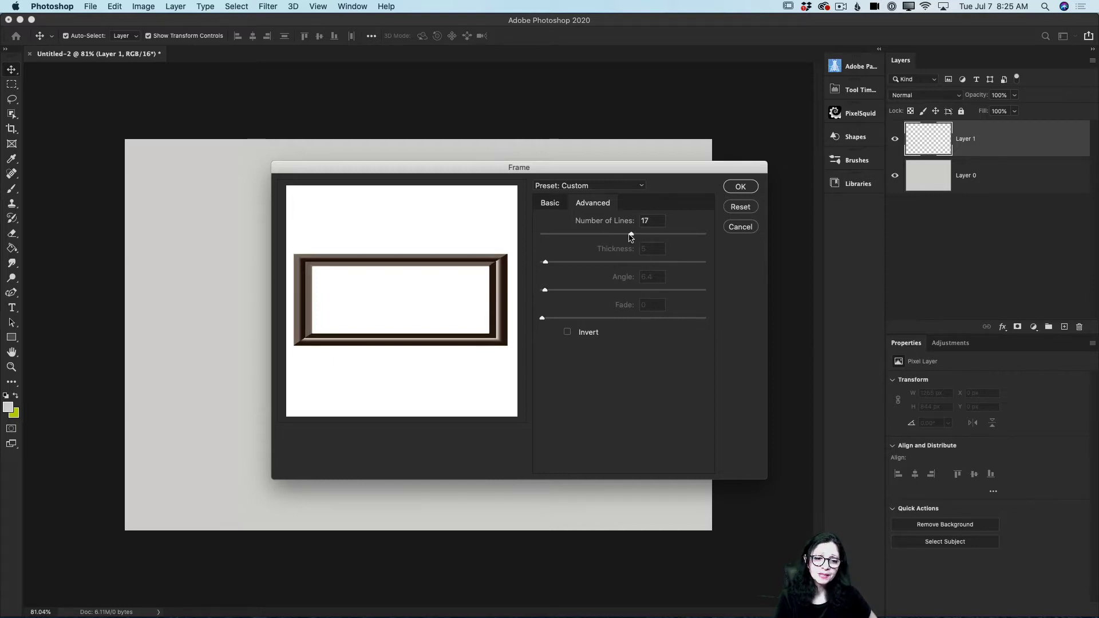
{"action": "mouse_move", "coordinate": [630, 237]}
{"action": "left_mouse_down"}
{"action": "mouse_move", "coordinate": [607, 236]}
{"action": "mouse_move", "coordinate": [658, 238]}
{"action": "mouse_move", "coordinate": [612, 237]}
{"action": "left_mouse_up"}
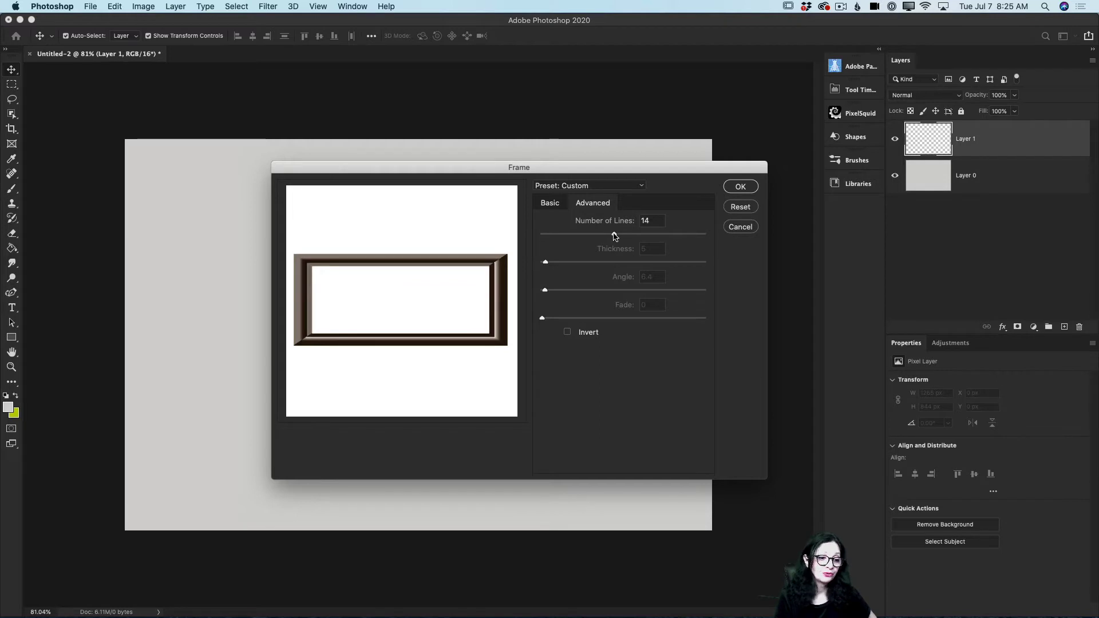
{"action": "left_click", "coordinate": [739, 189]}
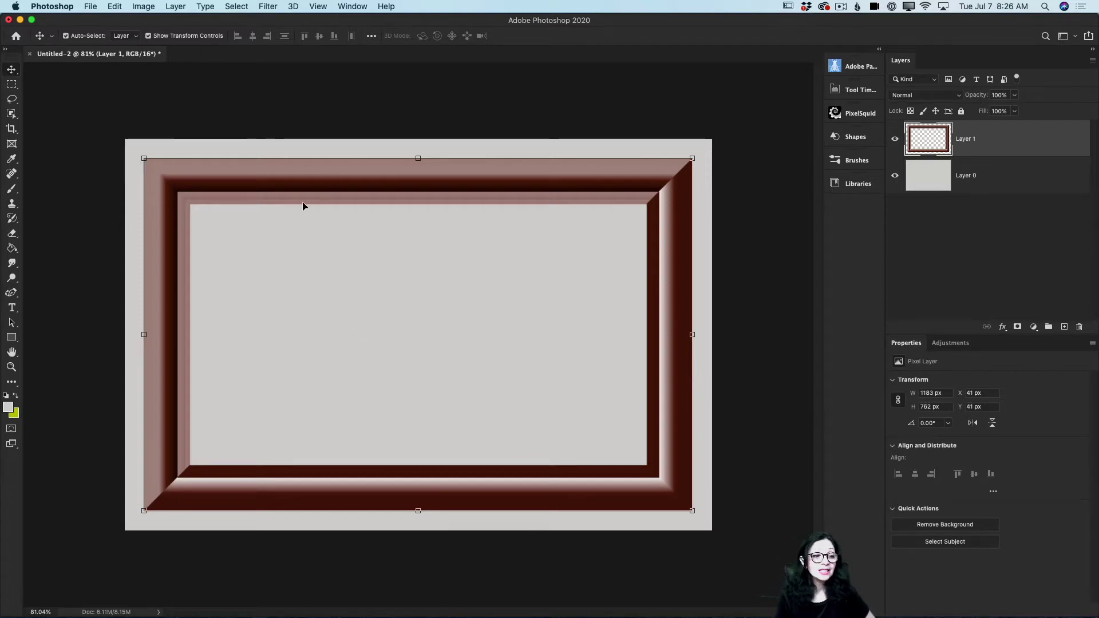
Scale the rendered frame down proportionally to about 91% so it measures about 1078 × 694 px
{"action": "mouse_move", "coordinate": [296, 177]}
{"action": "left_mouse_down"}
{"action": "mouse_move", "coordinate": [308, 220]}
{"action": "mouse_move", "coordinate": [322, 215]}
{"action": "mouse_move", "coordinate": [286, 177]}
{"action": "mouse_move", "coordinate": [341, 166]}
{"action": "mouse_move", "coordinate": [291, 166]}
{"action": "mouse_move", "coordinate": [312, 169]}
{"action": "left_mouse_up"}
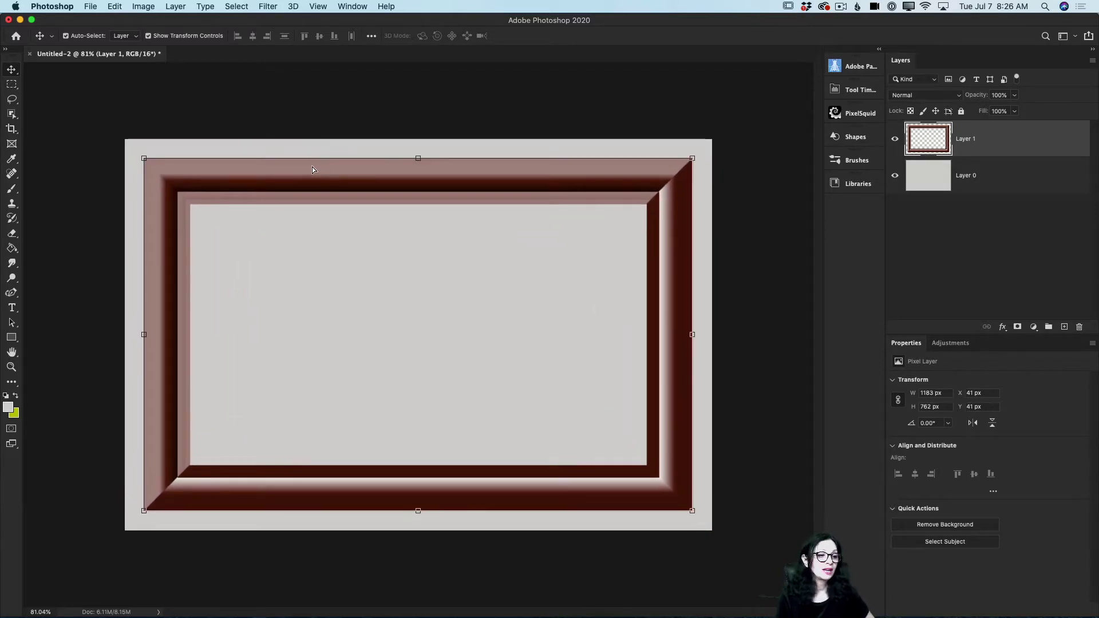
{"action": "left_click_drag", "start_coordinate": [143, 158], "coordinate": [193, 190]}
{"action": "left_click_drag", "start_coordinate": [303, 208], "coordinate": [284, 190]}
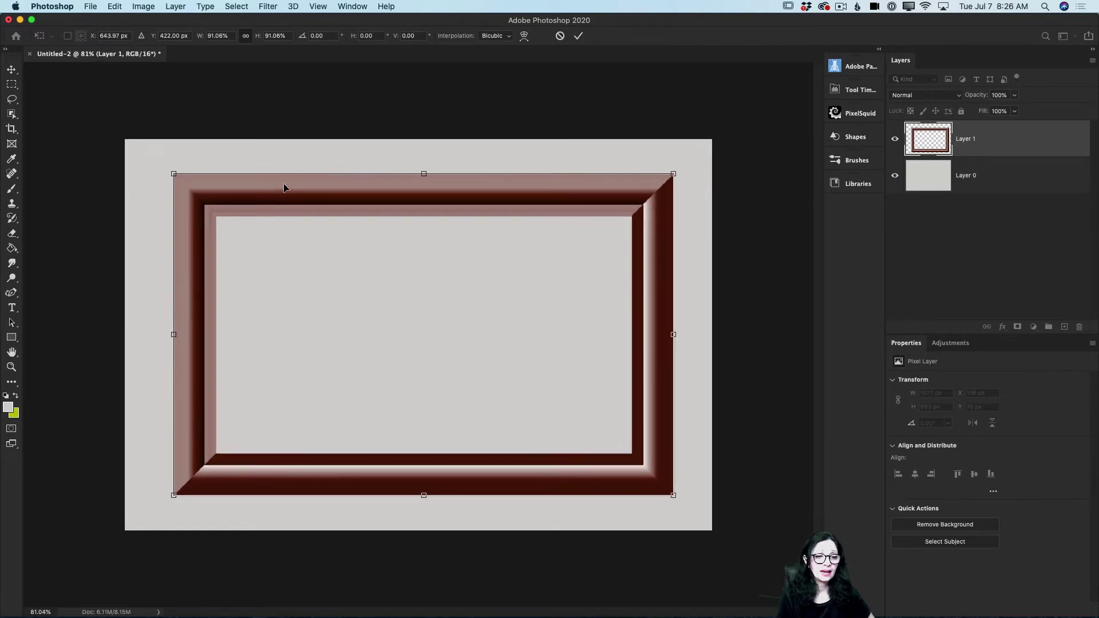
{"action": "left_click", "coordinate": [579, 36]}
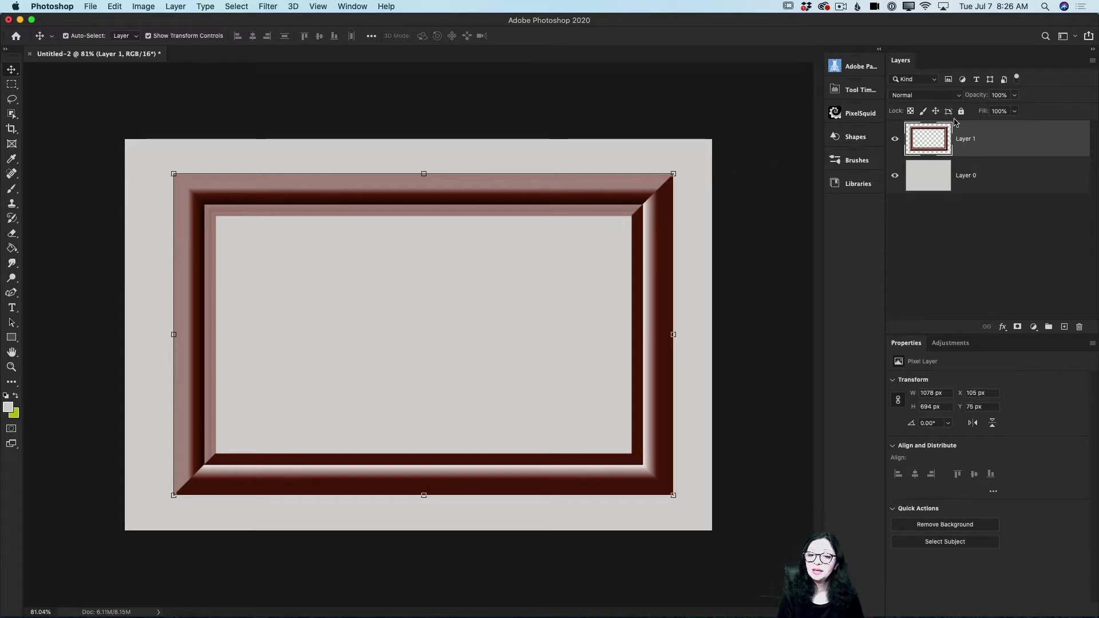
Rename the frame's layer to "Frame 1"
{"action": "double_click", "coordinate": [974, 140]}
{"action": "type", "text": "Frame La"}
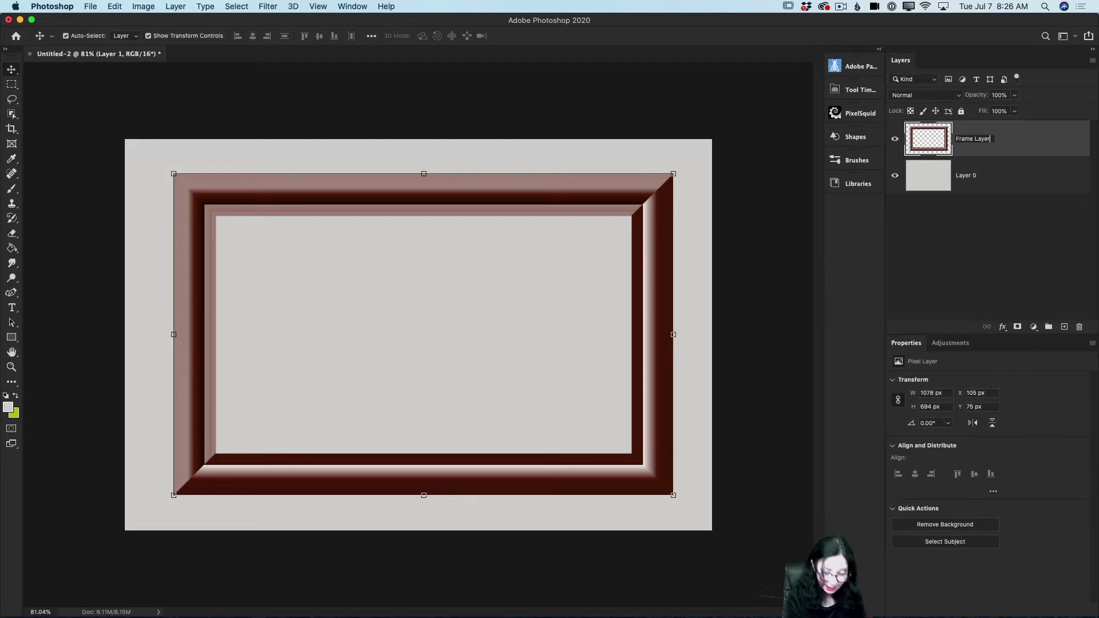
{"action": "key", "text": "BackSpace"}
{"action": "key", "text": "BackSpace"}
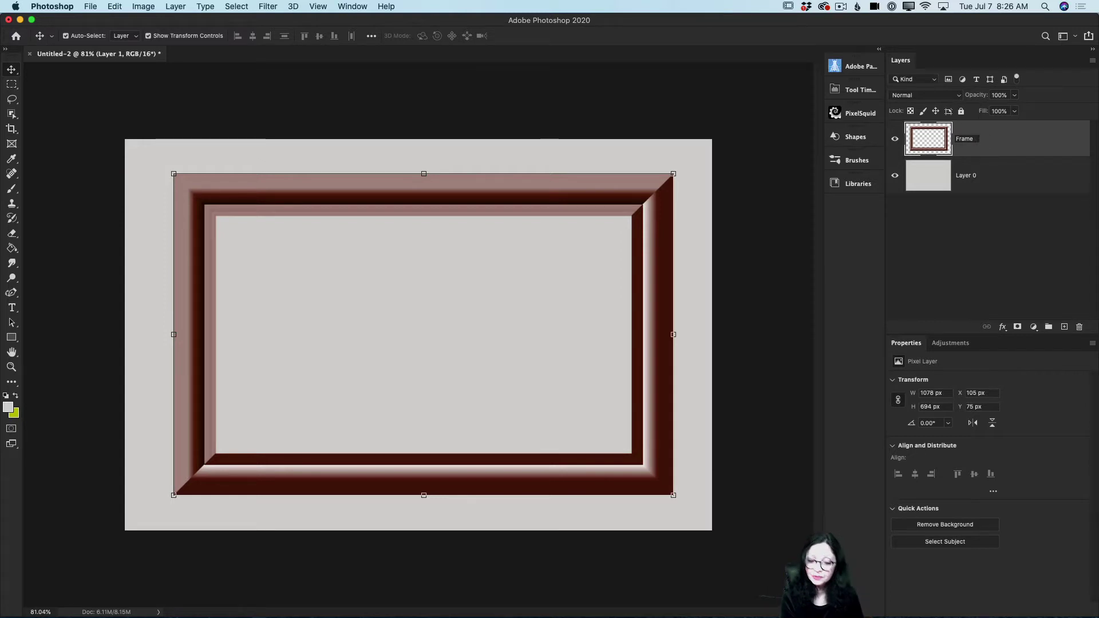
{"action": "type", "text": "1"}
{"action": "key", "text": "Return"}
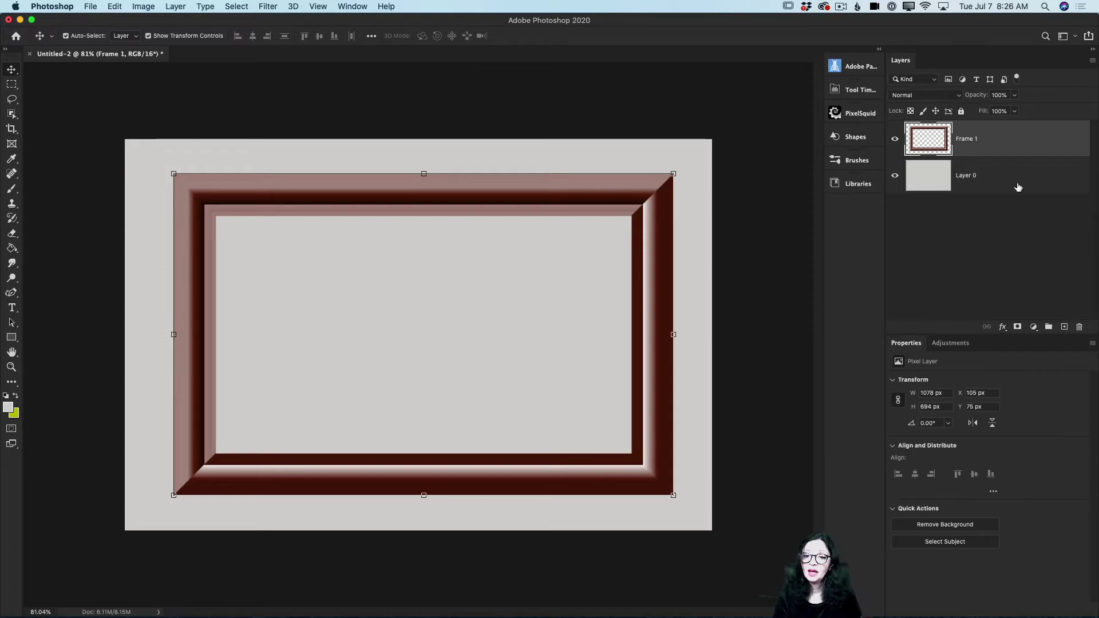
Rename the gray Layer 0 to "Background"
{"action": "double_click", "coordinate": [961, 176]}
{"action": "type", "text": "Background"}
{"action": "key", "text": "Return"}
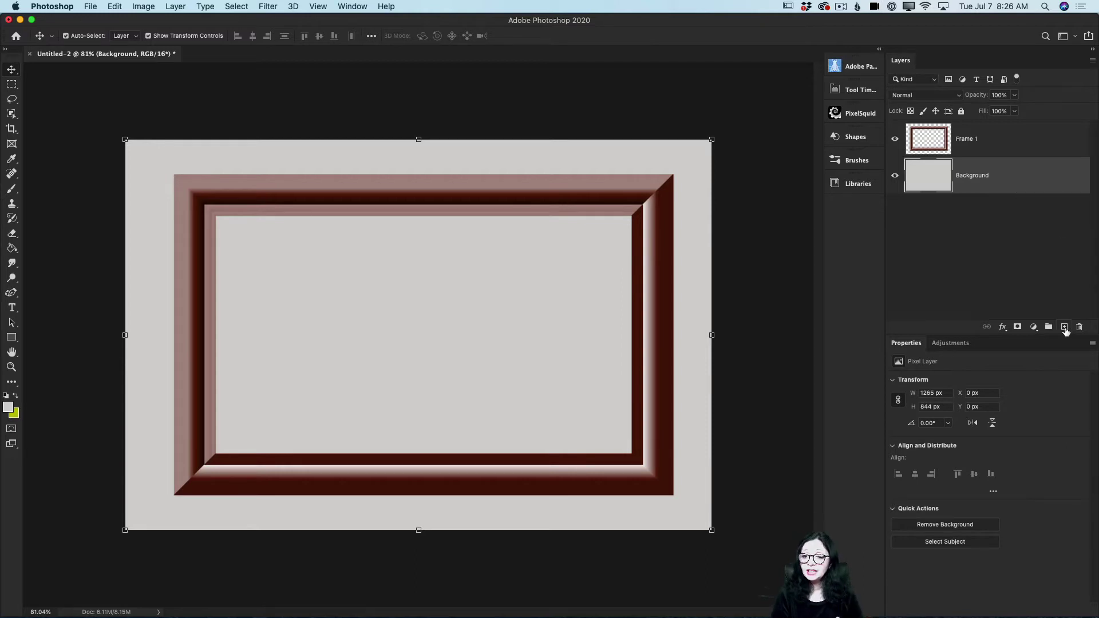
Add a new layer between Frame 1 and Background and open the Picture Frame render filter for it
{"action": "left_click", "coordinate": [1064, 327]}
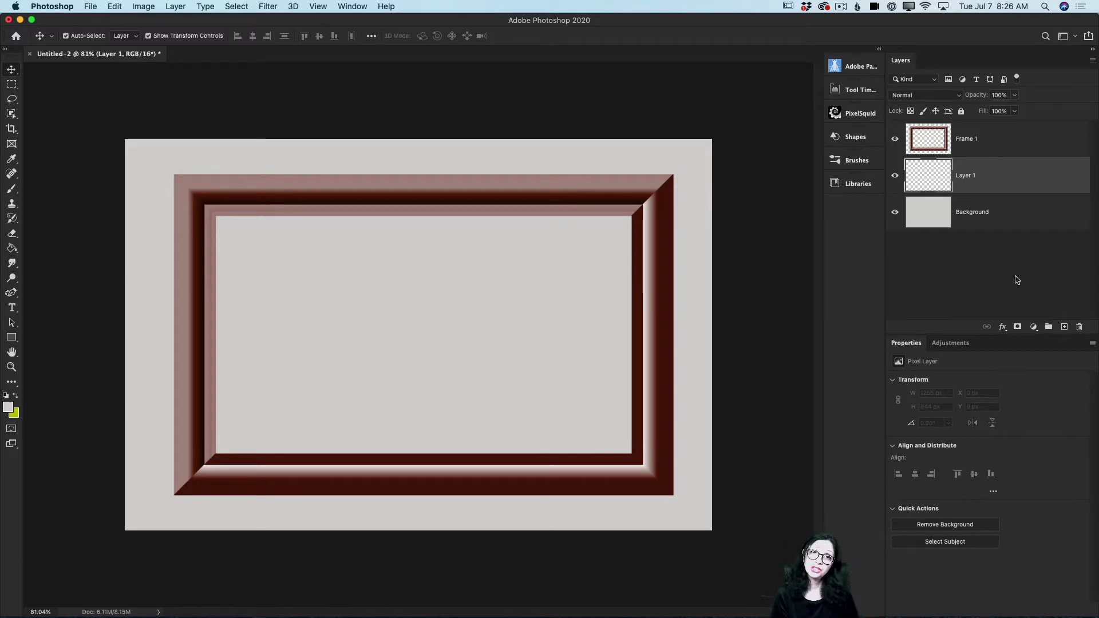
{"action": "left_click", "coordinate": [261, 7]}
{"action": "mouse_move", "coordinate": [389, 197]}
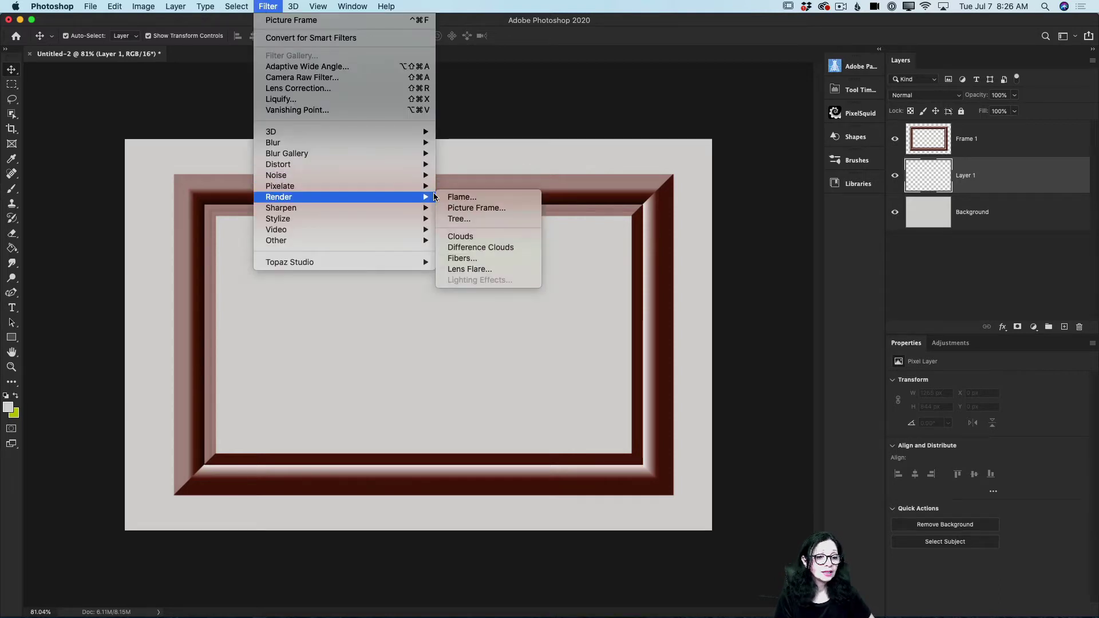
{"action": "left_click", "coordinate": [481, 209]}
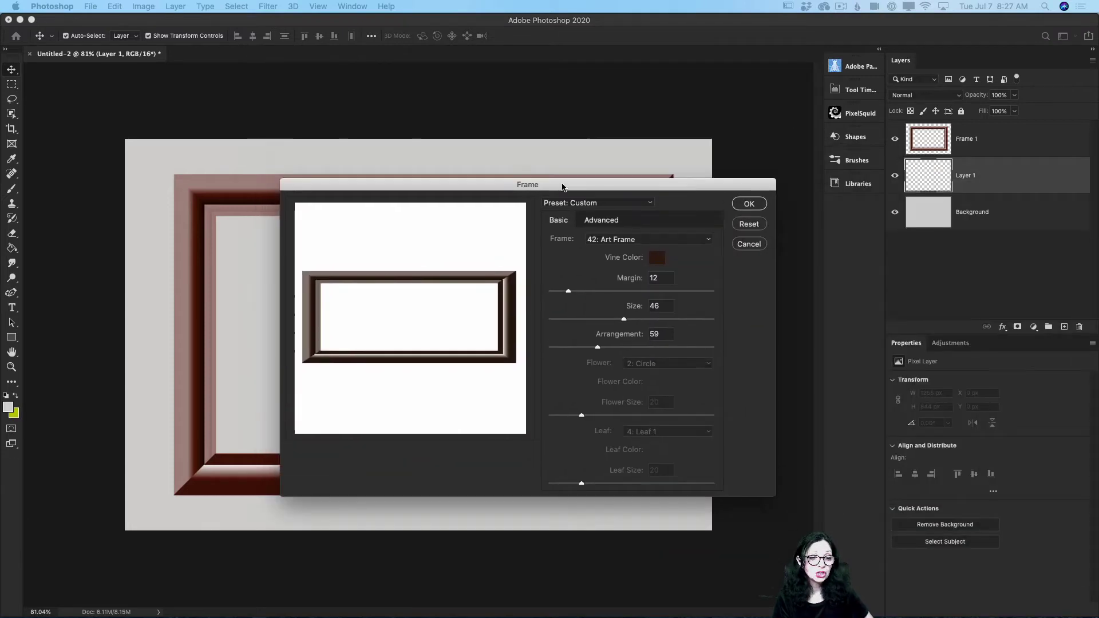
Set the Art Frame's vine color to a golden yellow picked from the color spectrum
{"action": "left_click", "coordinate": [657, 257]}
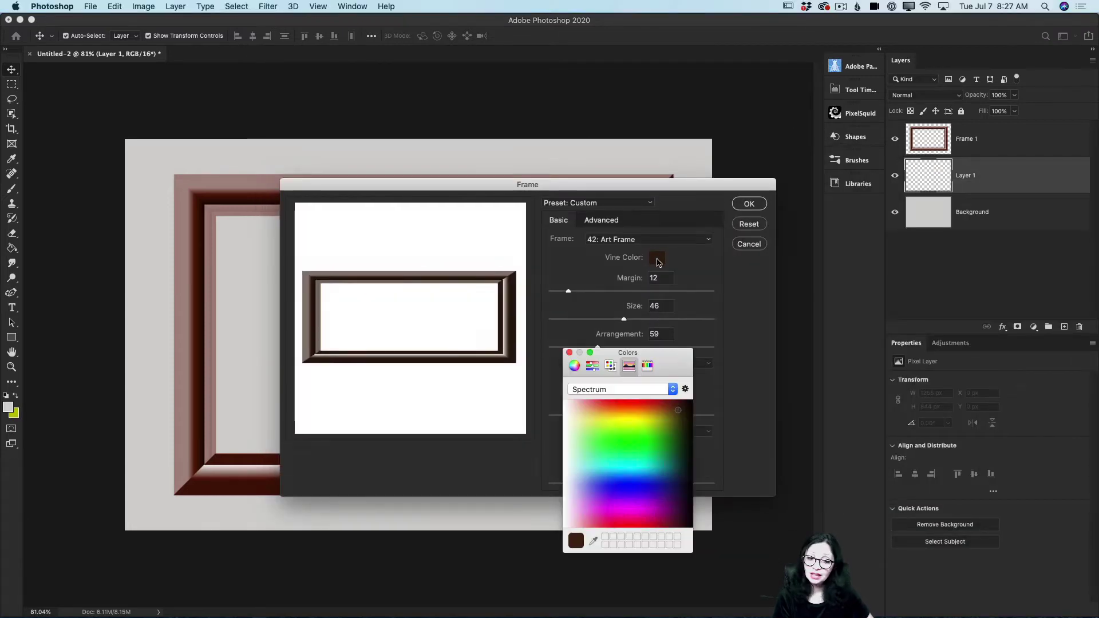
{"action": "left_click", "coordinate": [661, 422]}
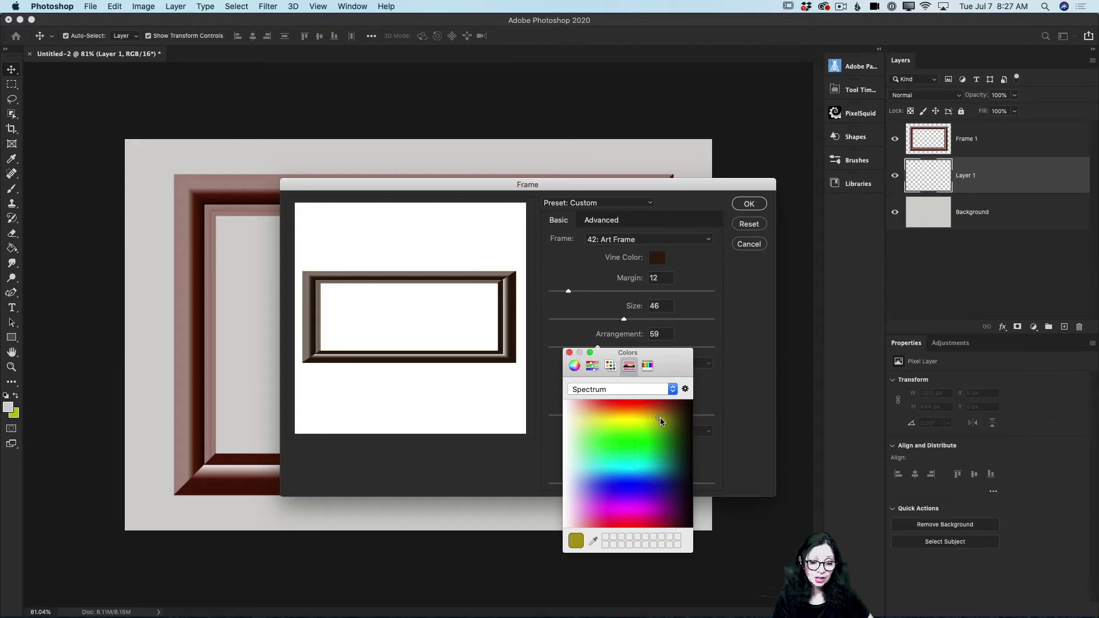
{"action": "left_click_drag", "start_coordinate": [661, 424], "coordinate": [655, 420]}
{"action": "left_click", "coordinate": [569, 352]}
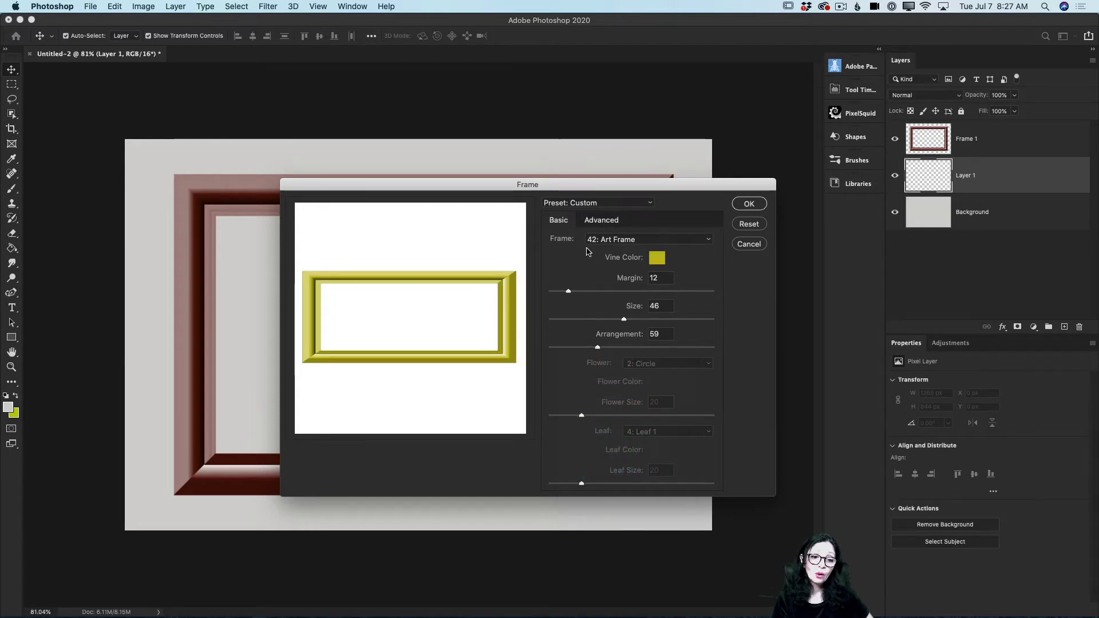
Reduce the frame's number of lines to 2 and render it on the new layer
{"action": "left_click", "coordinate": [600, 223]}
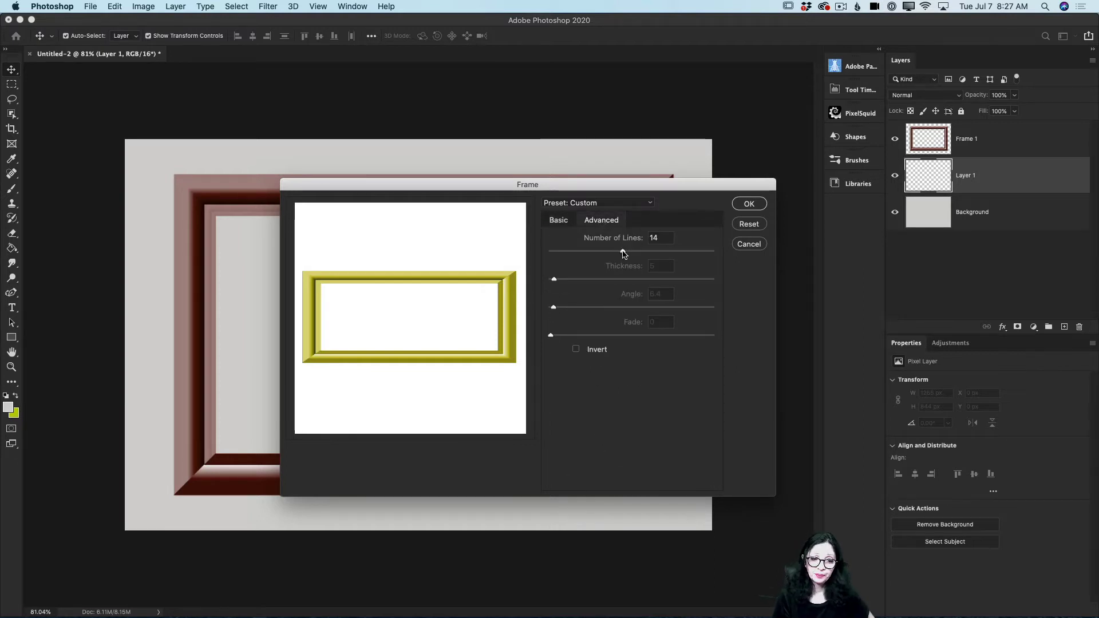
{"action": "left_click_drag", "start_coordinate": [623, 254], "coordinate": [557, 255]}
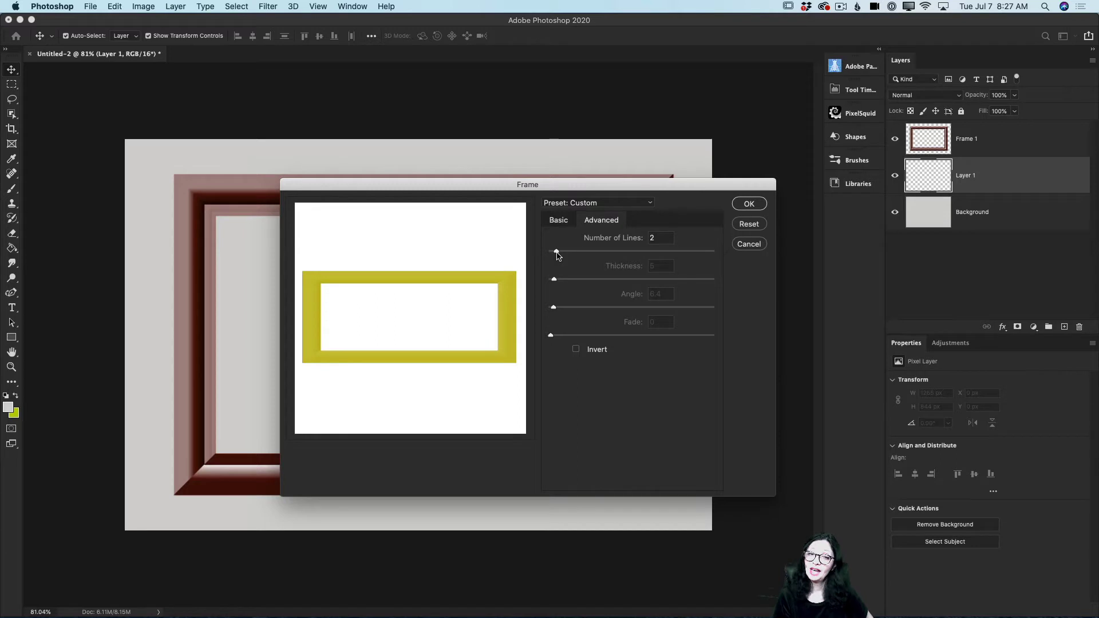
{"action": "left_click", "coordinate": [747, 204]}
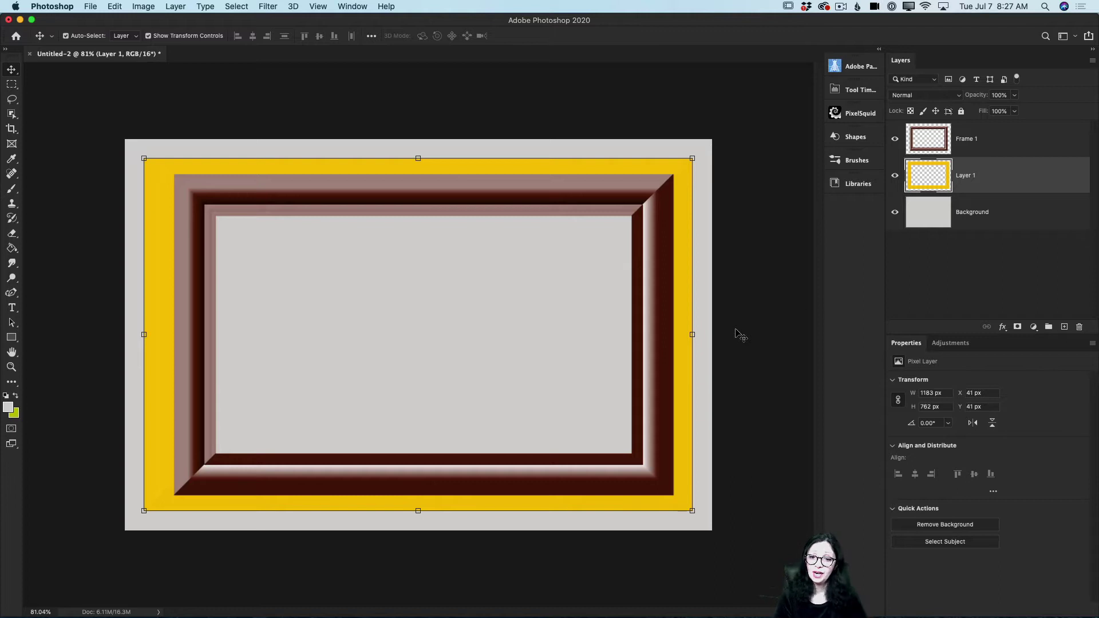
Rename the yellow frame's layer to "Frame2"
{"action": "double_click", "coordinate": [966, 174]}
{"action": "type", "text": "Frame2"}
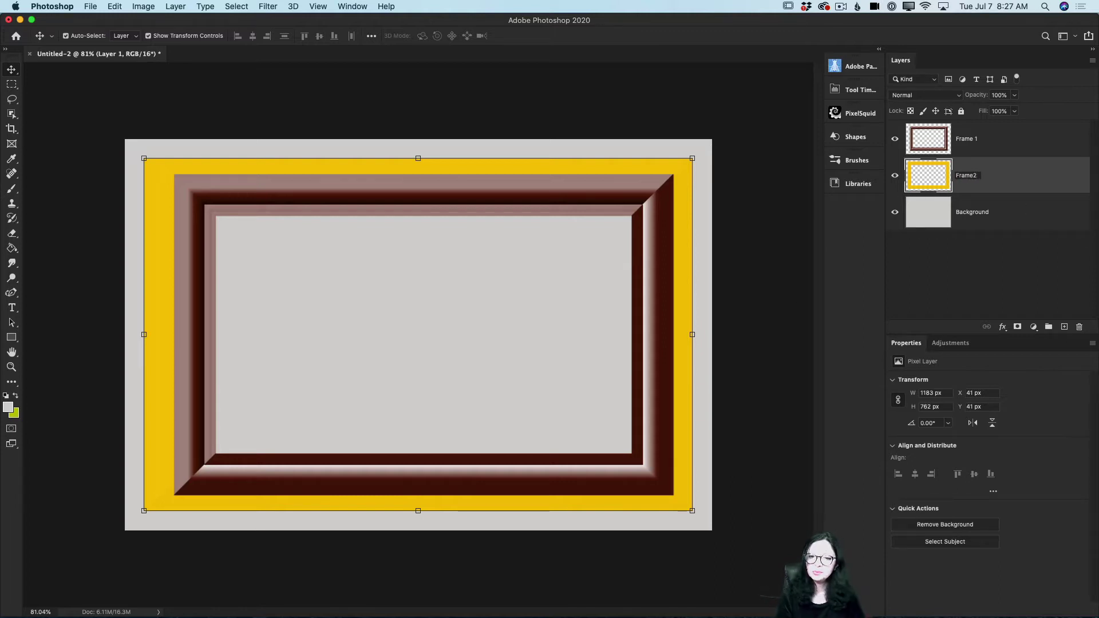
{"action": "key", "text": "Return"}
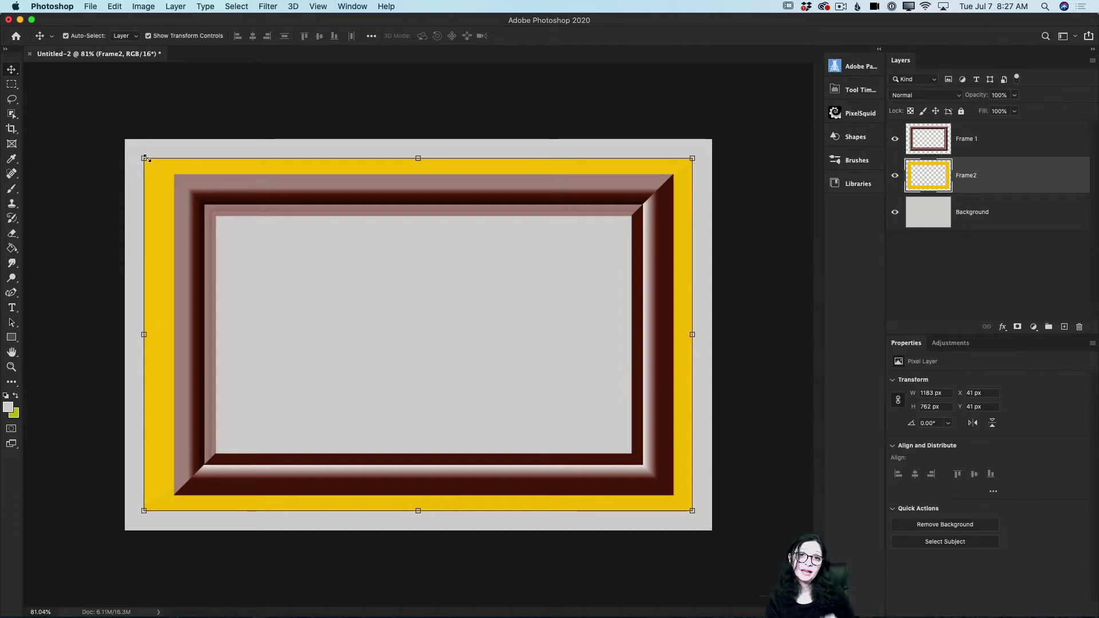
Scale the yellow frame to about 1052 × 665 px so only a thin gold border shows inside the brown frame, and commit the transform
{"action": "left_click_drag", "start_coordinate": [144, 157], "coordinate": [177, 180]}
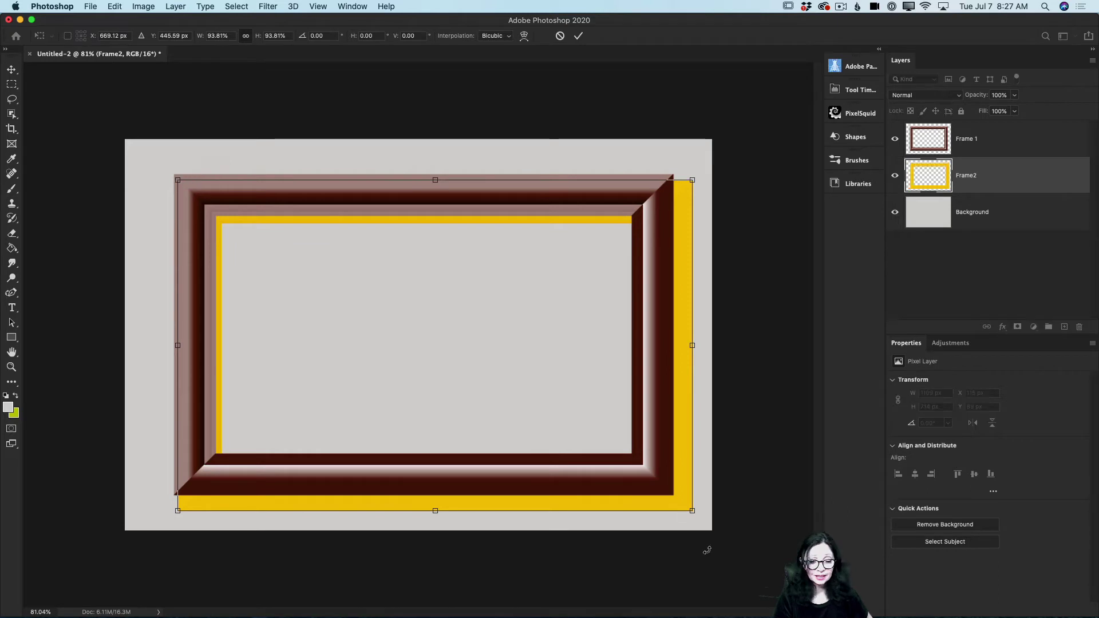
{"action": "left_click_drag", "start_coordinate": [692, 511], "coordinate": [668, 492]}
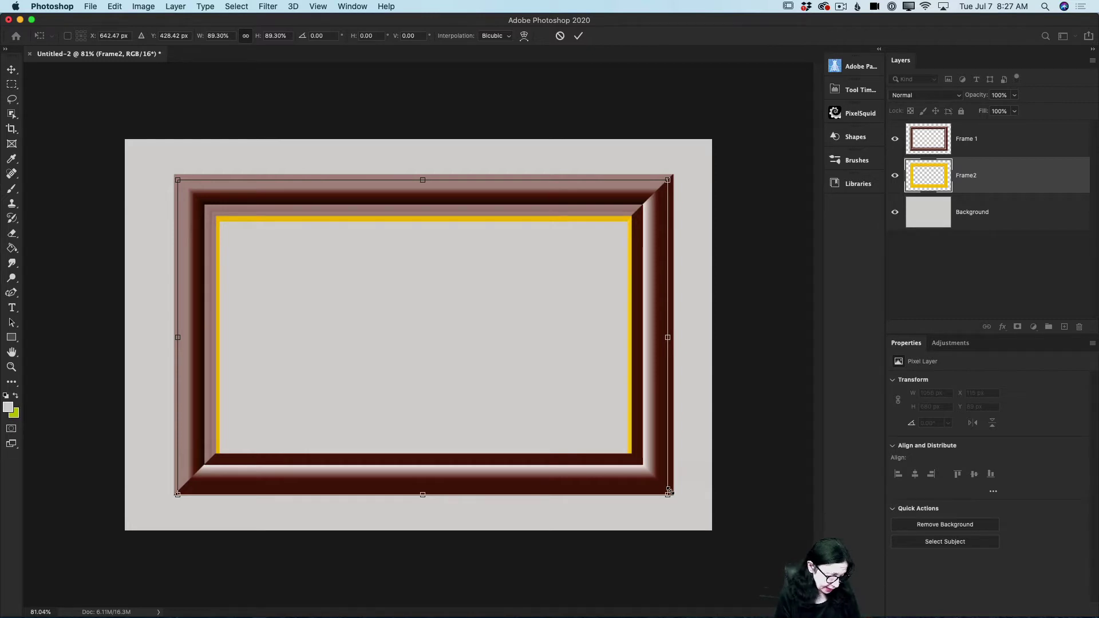
{"action": "left_click_drag", "start_coordinate": [423, 495], "coordinate": [424, 490]}
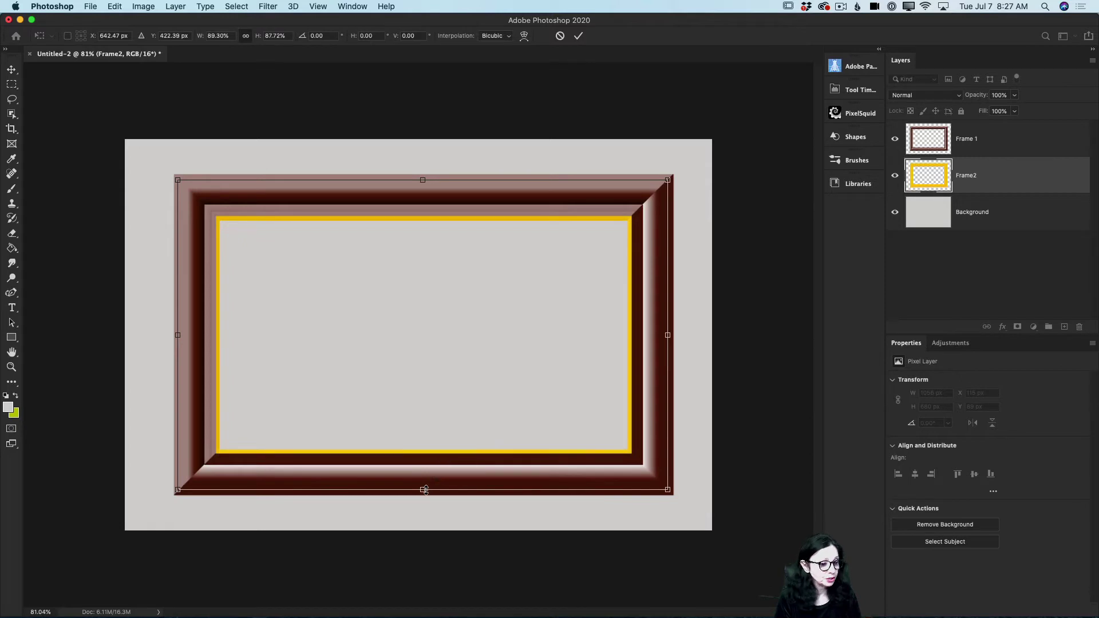
{"action": "left_click_drag", "start_coordinate": [178, 335], "coordinate": [179, 335]}
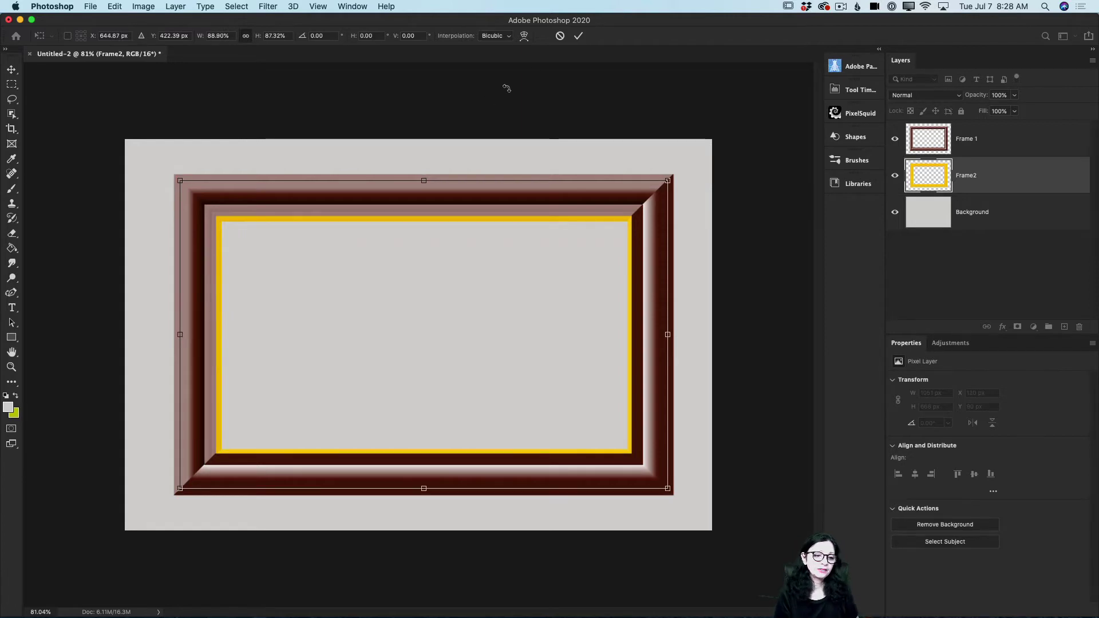
{"action": "left_click", "coordinate": [578, 36]}
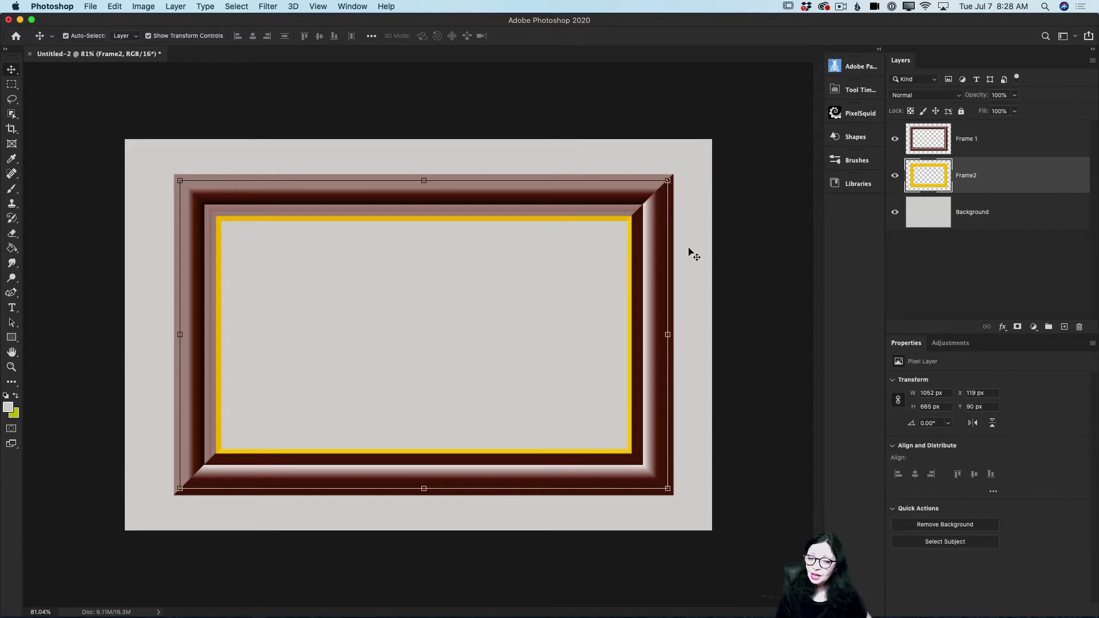
Draw a white, unstroked rectangle shape about 926 × 561 px directly above the gray Background layer, filling the frame's opening
{"action": "left_click", "coordinate": [973, 218]}
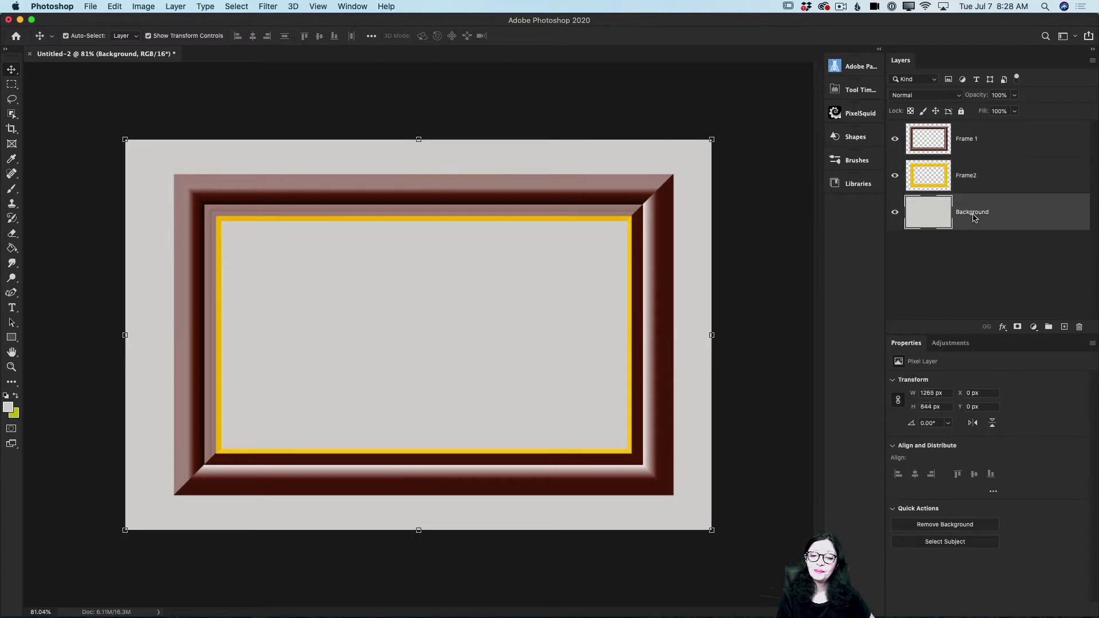
{"action": "left_click", "coordinate": [11, 338]}
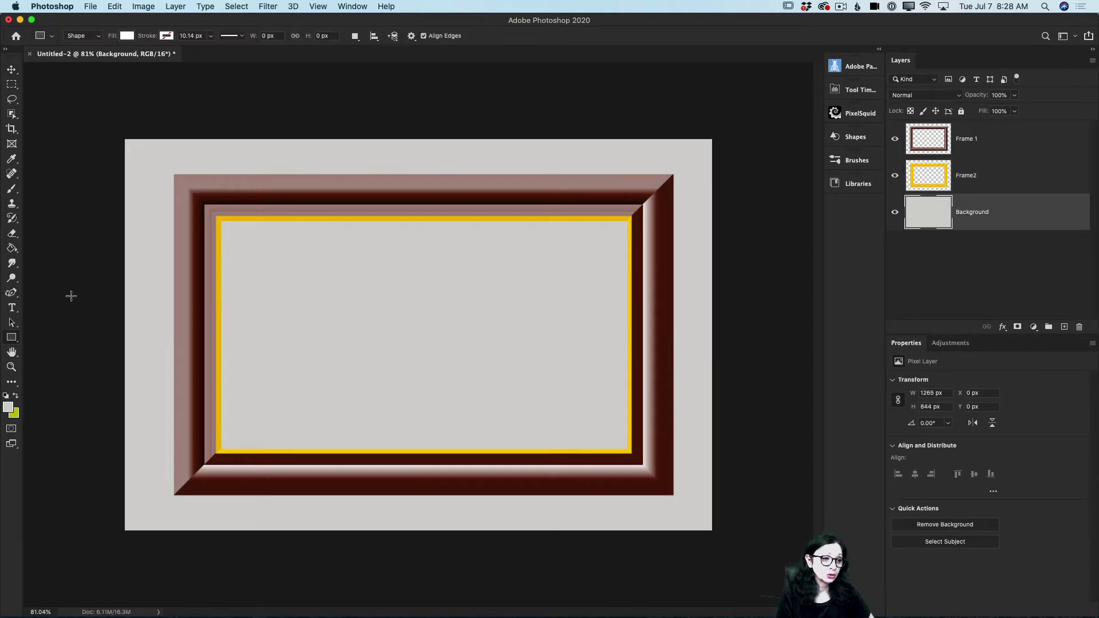
{"action": "left_click", "coordinate": [127, 36]}
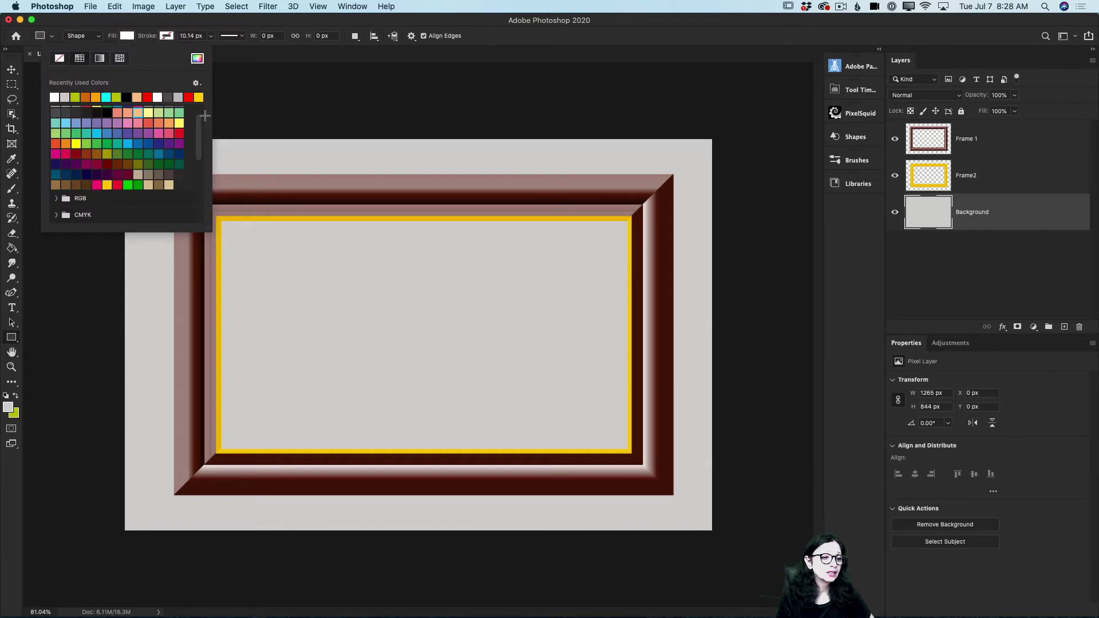
{"action": "left_click", "coordinate": [166, 36]}
{"action": "left_click", "coordinate": [127, 36]}
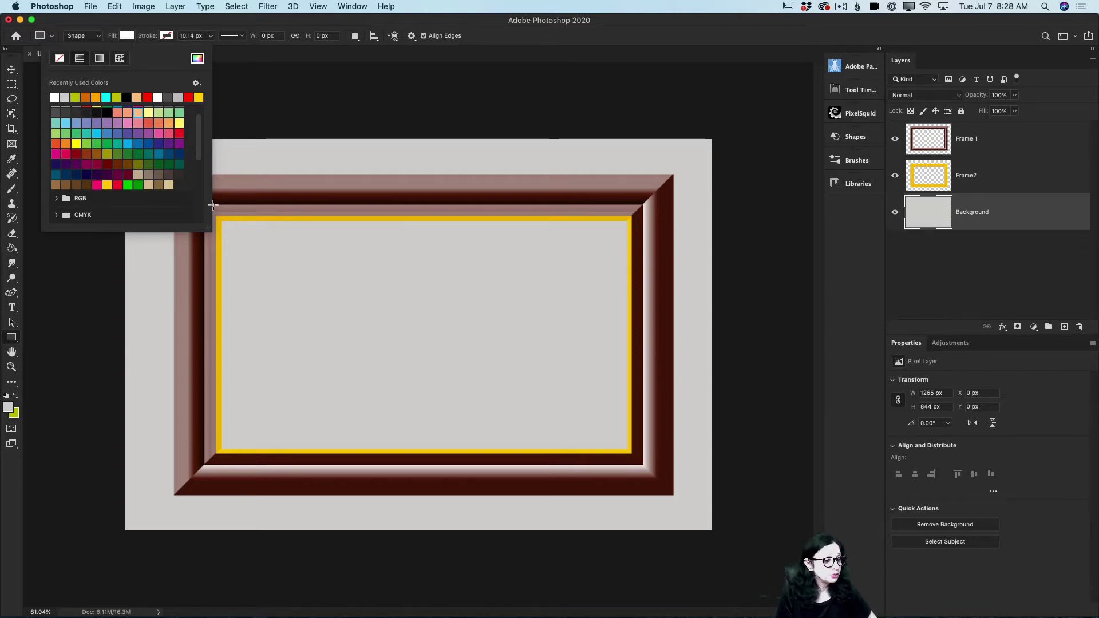
{"action": "left_click_drag", "start_coordinate": [213, 205], "coordinate": [642, 465]}
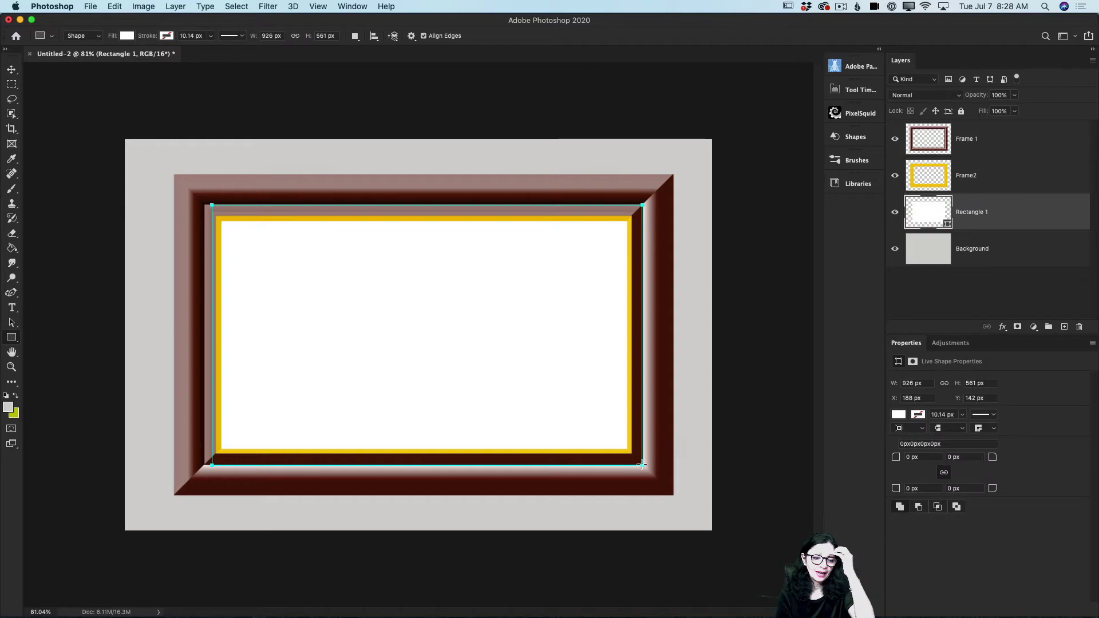
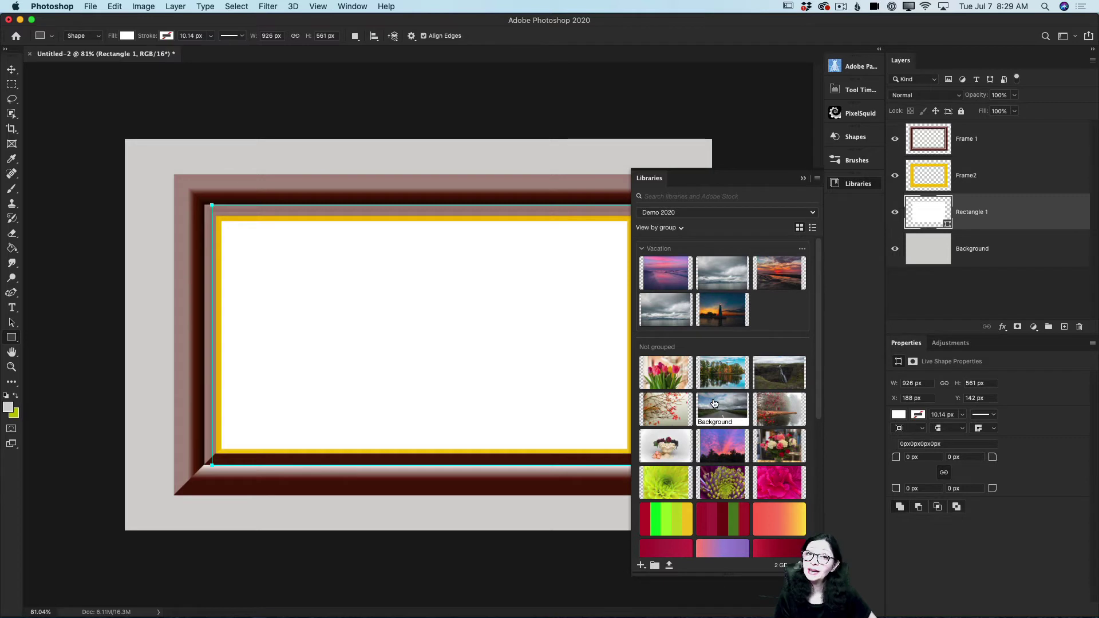
Place the red sunset beach image from the Demo 2020 library's Vacation group above the white rectangle
{"action": "mouse_move", "coordinate": [714, 403]}
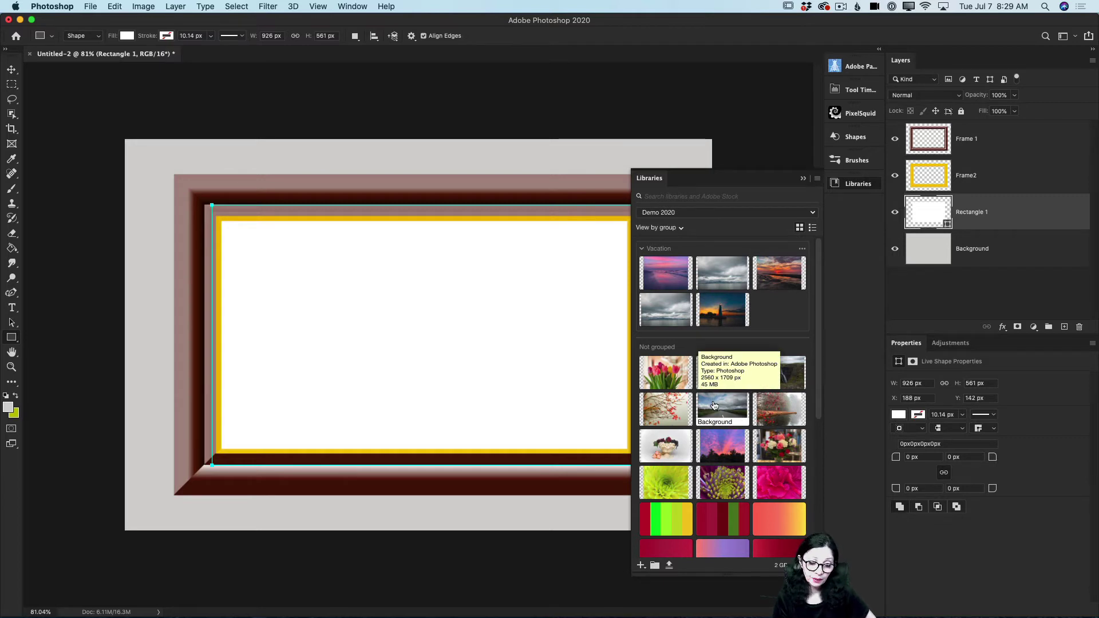
{"action": "mouse_move", "coordinate": [700, 472]}
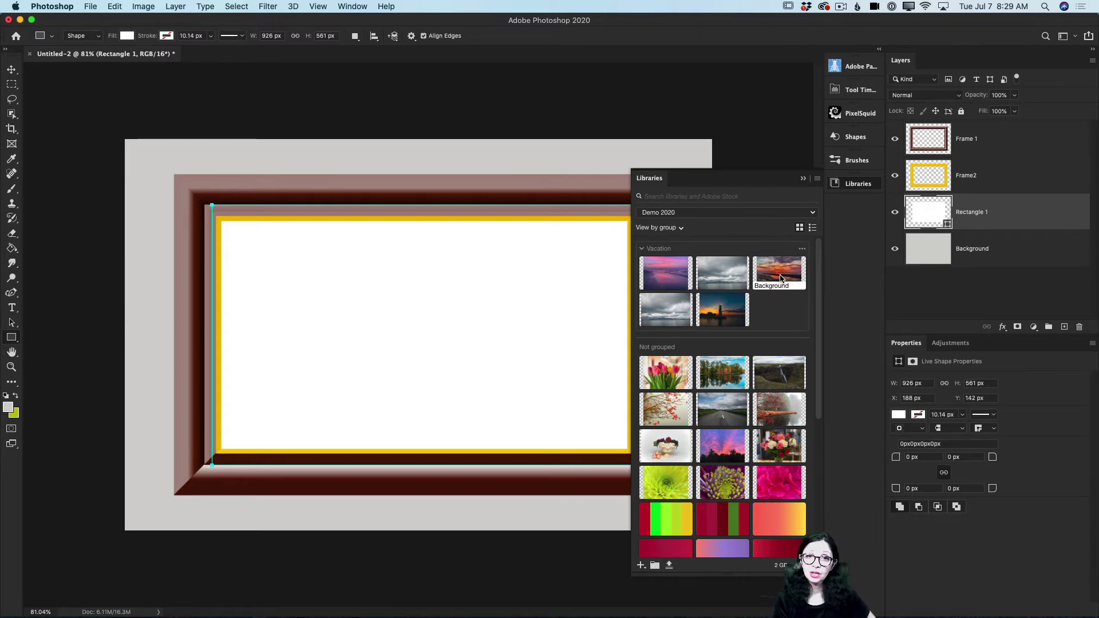
{"action": "left_click_drag", "start_coordinate": [780, 278], "coordinate": [442, 299]}
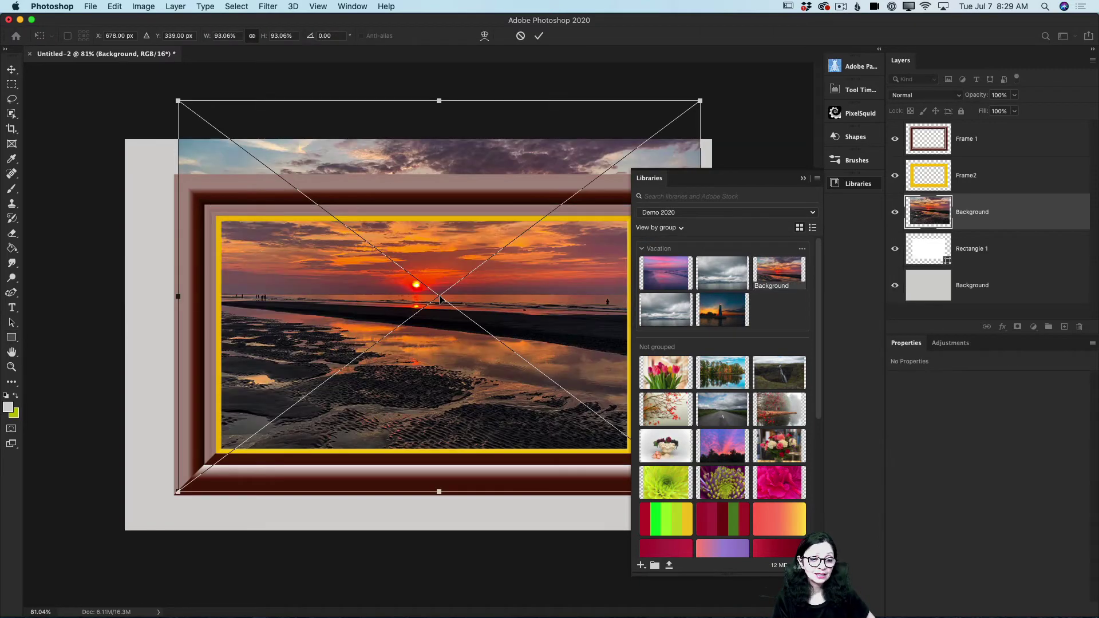
{"action": "left_click", "coordinate": [803, 178]}
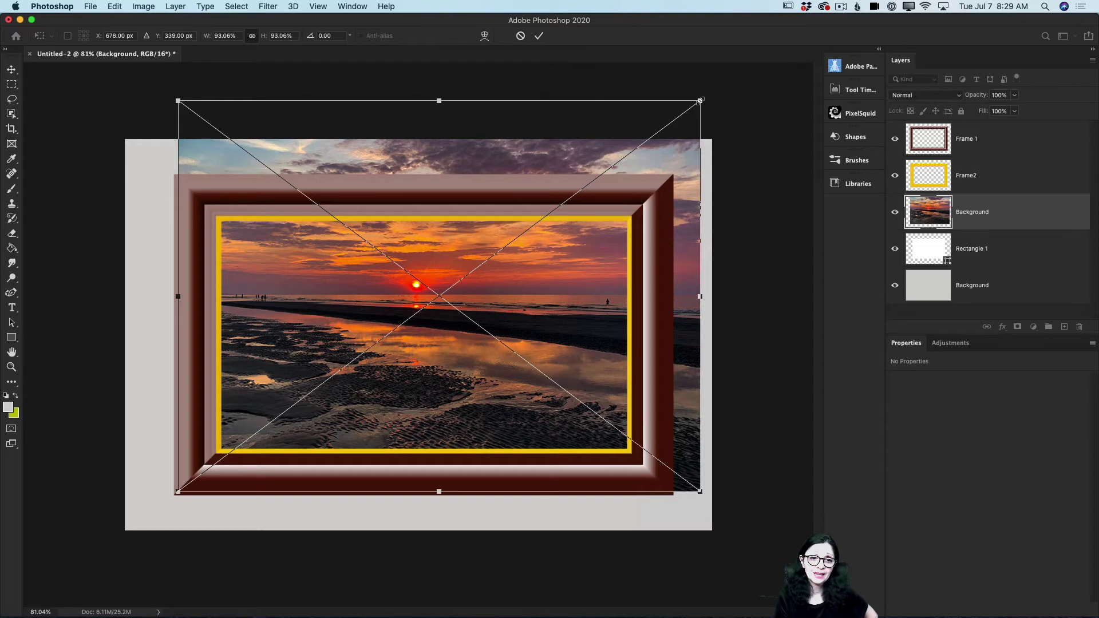
Scale the sunset photo down to about 38%, center it on the white mat, and commit the placement
{"action": "left_click_drag", "start_coordinate": [700, 100], "coordinate": [375, 313]}
{"action": "left_click_drag", "start_coordinate": [369, 385], "coordinate": [508, 309]}
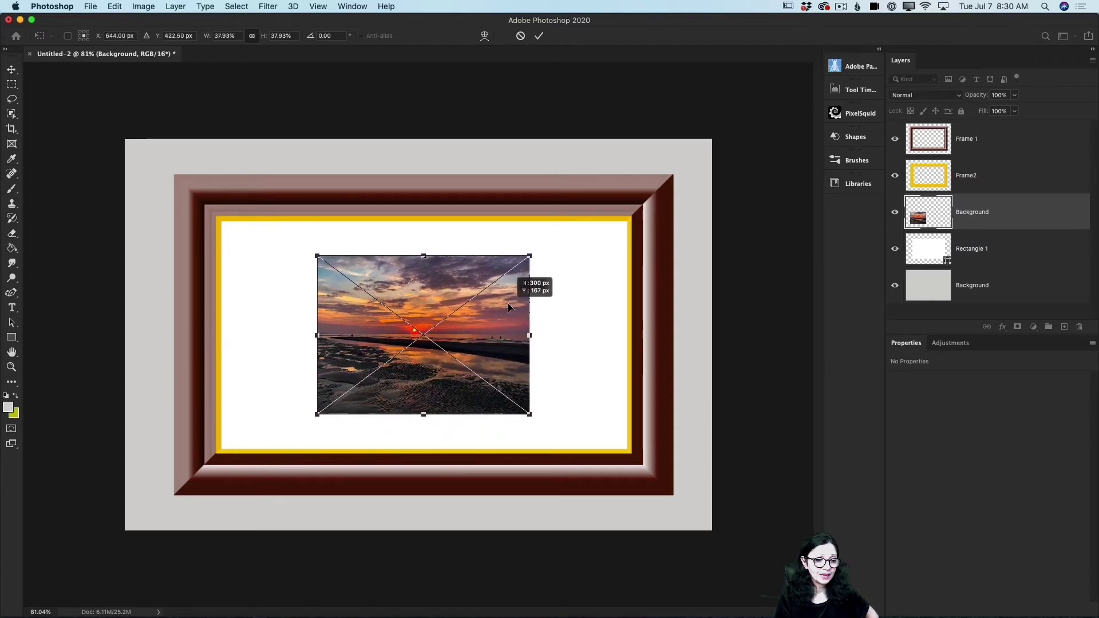
{"action": "left_click_drag", "start_coordinate": [507, 302], "coordinate": [515, 307]}
{"action": "left_click", "coordinate": [538, 35]}
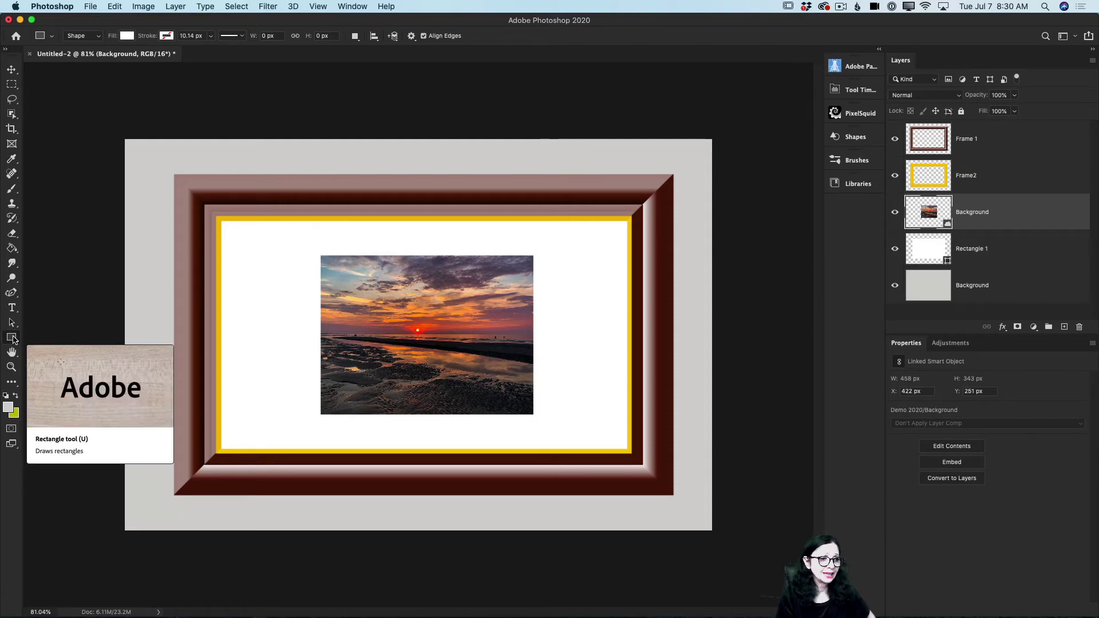
Draw a rectangle about 506 × 370 px around the sunset photo with no fill and a black stroke
{"action": "left_click", "coordinate": [128, 36]}
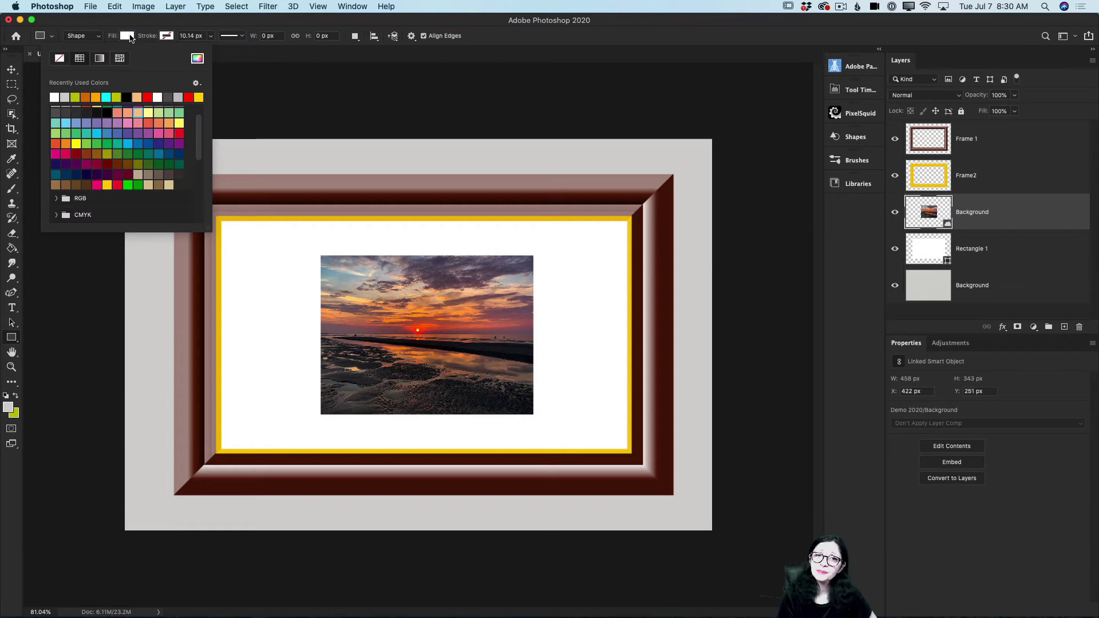
{"action": "left_click", "coordinate": [61, 60]}
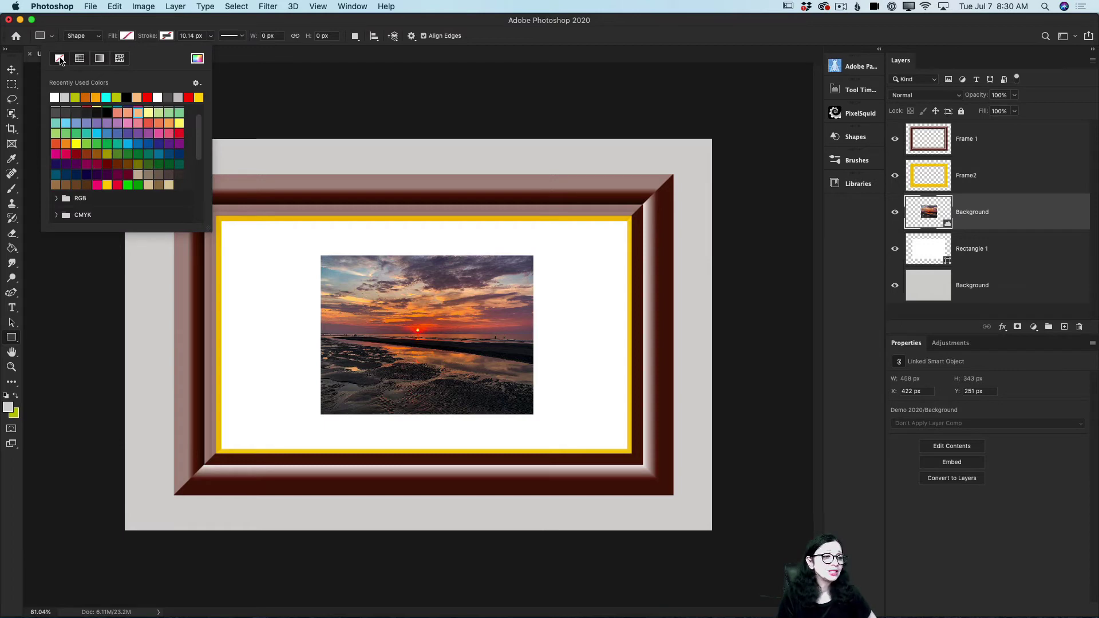
{"action": "left_click", "coordinate": [166, 36]}
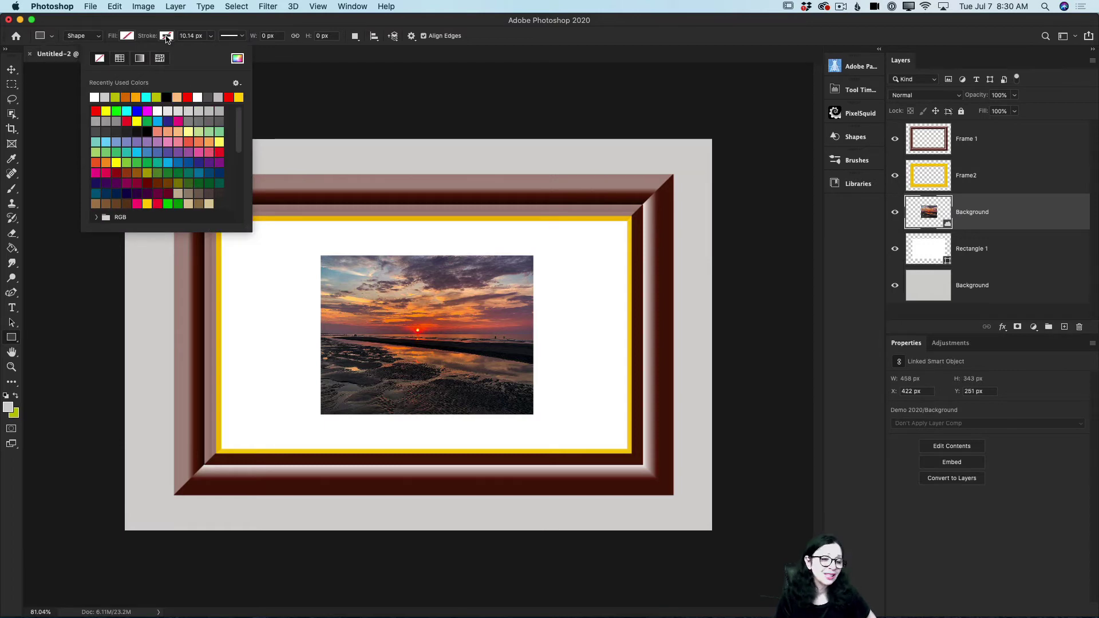
{"action": "left_click", "coordinate": [166, 97]}
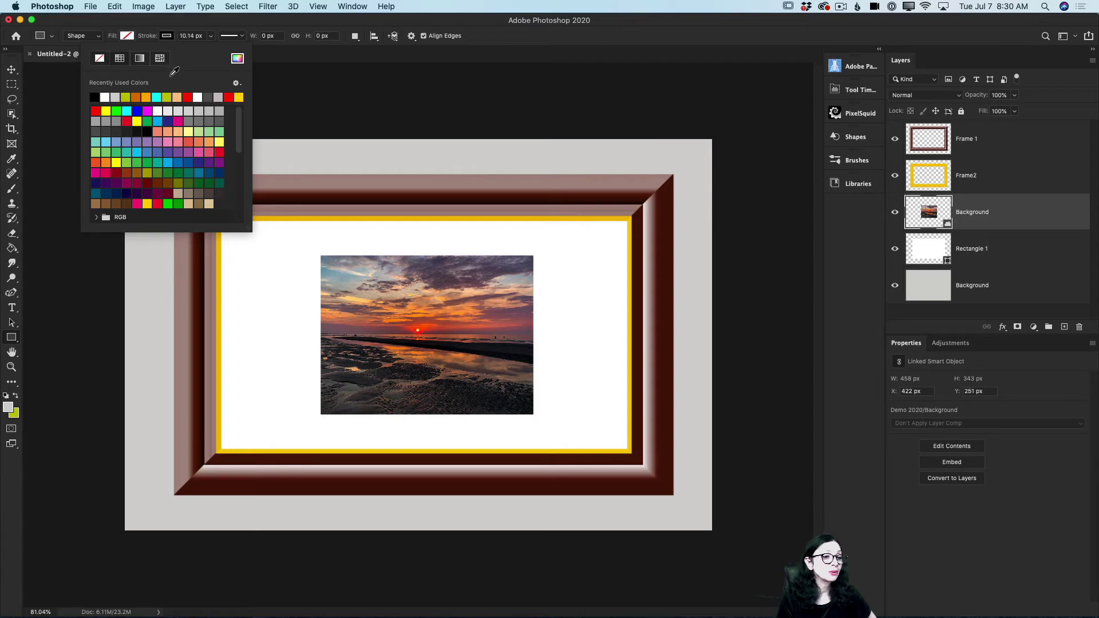
{"action": "left_click", "coordinate": [167, 38]}
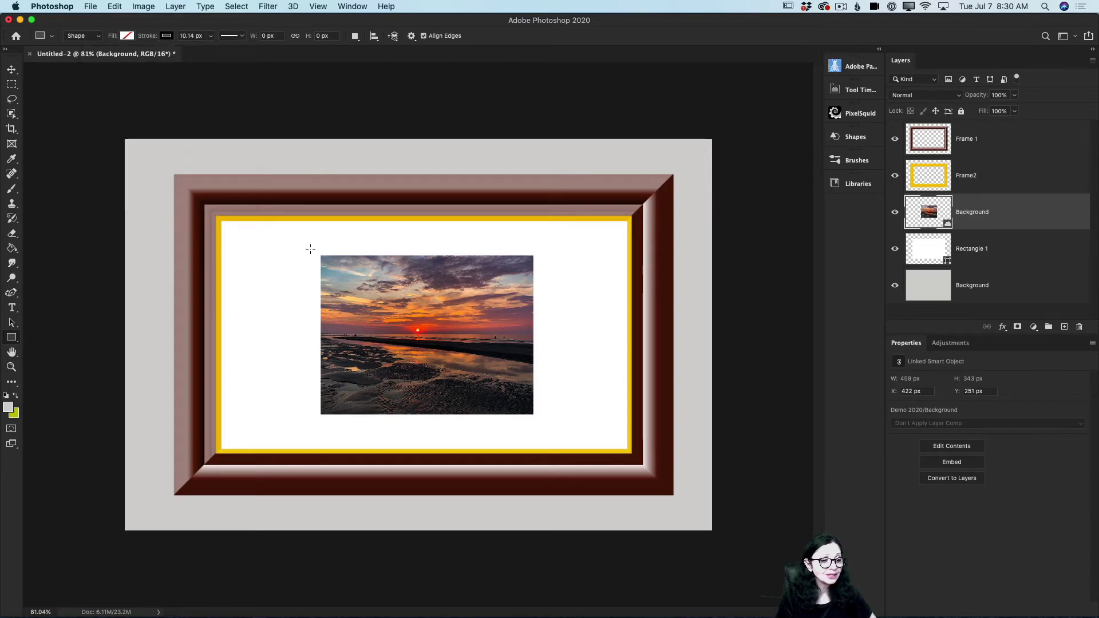
{"action": "mouse_move", "coordinate": [309, 248]}
{"action": "left_mouse_down"}
{"action": "mouse_move", "coordinate": [524, 372]}
{"action": "mouse_move", "coordinate": [544, 419]}
{"action": "left_mouse_up"}
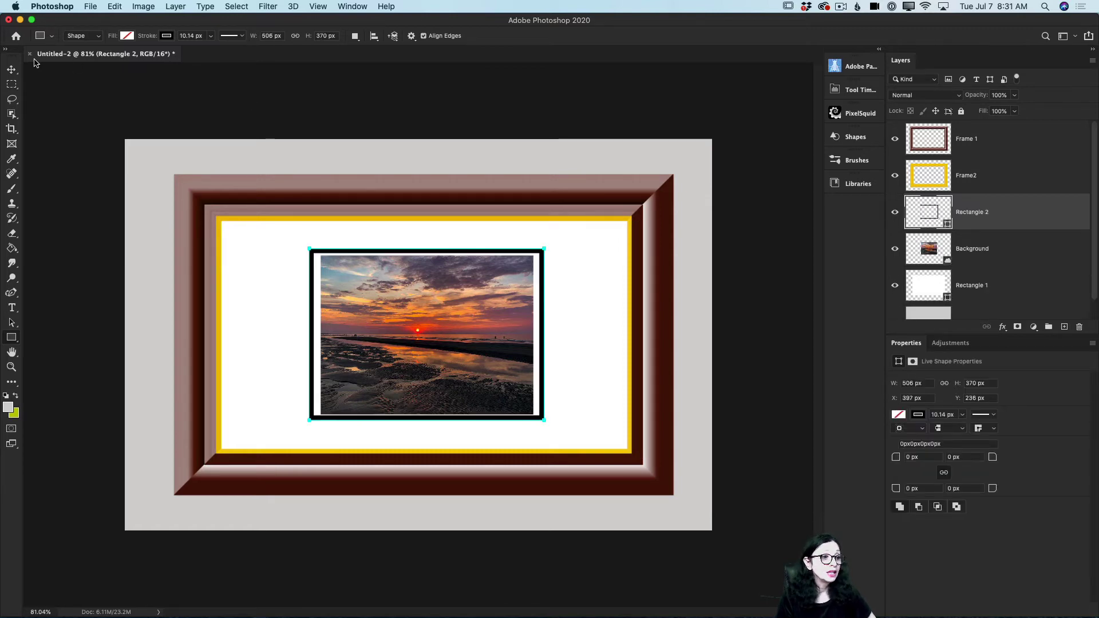
Thin the black outline to 1.87 px and resize it to about 490 × 370 px evenly around the sunset photo, committing the transform
{"action": "left_click", "coordinate": [210, 35]}
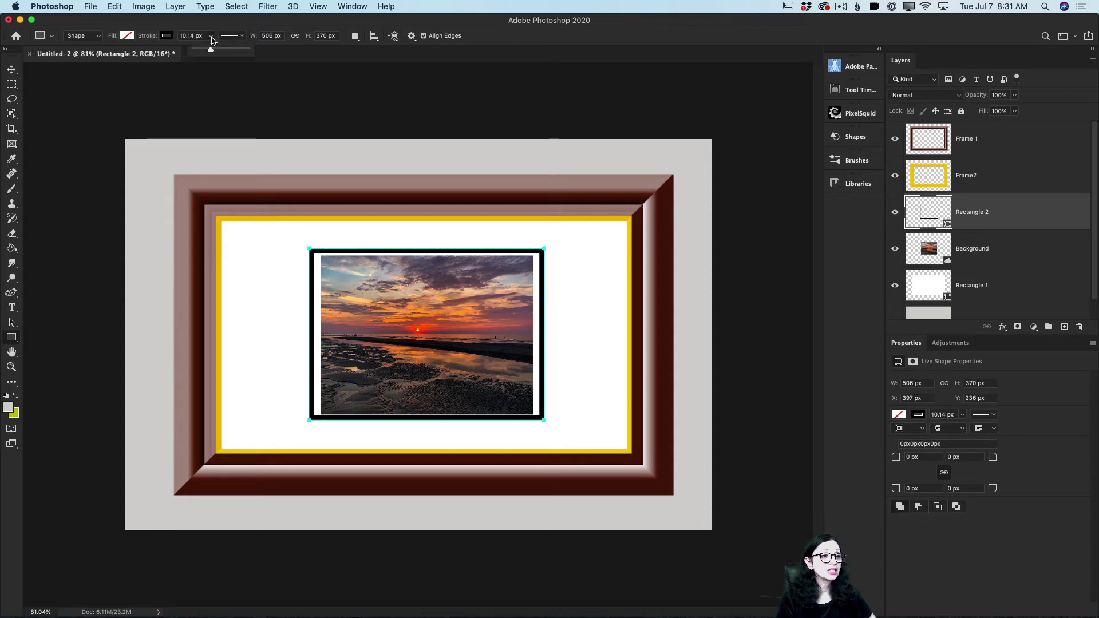
{"action": "left_click_drag", "start_coordinate": [213, 50], "coordinate": [204, 52]}
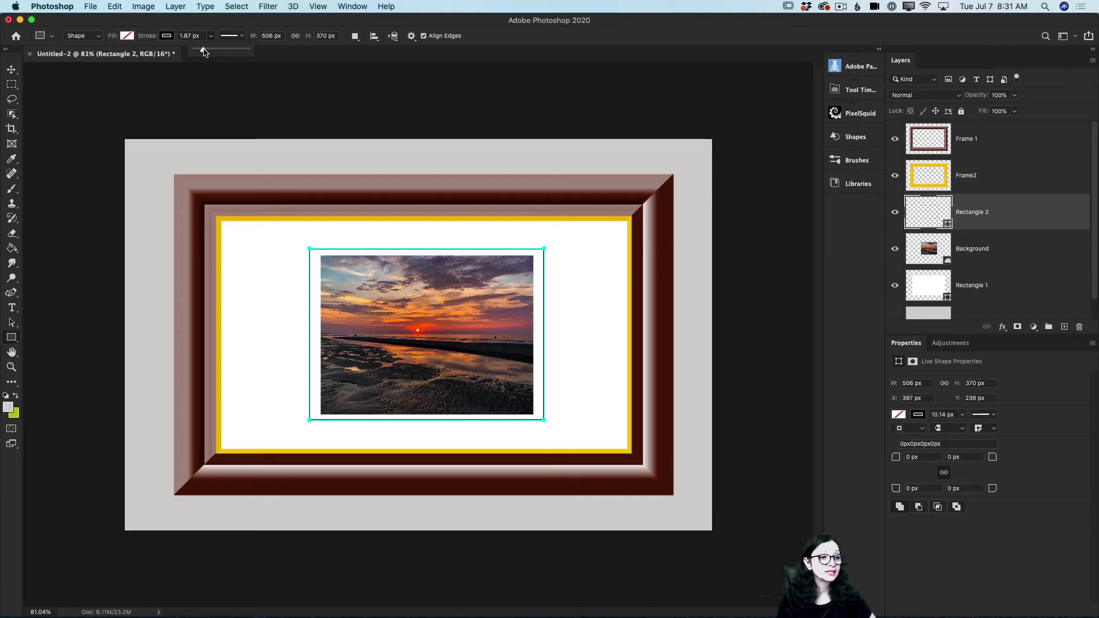
{"action": "left_click", "coordinate": [13, 69]}
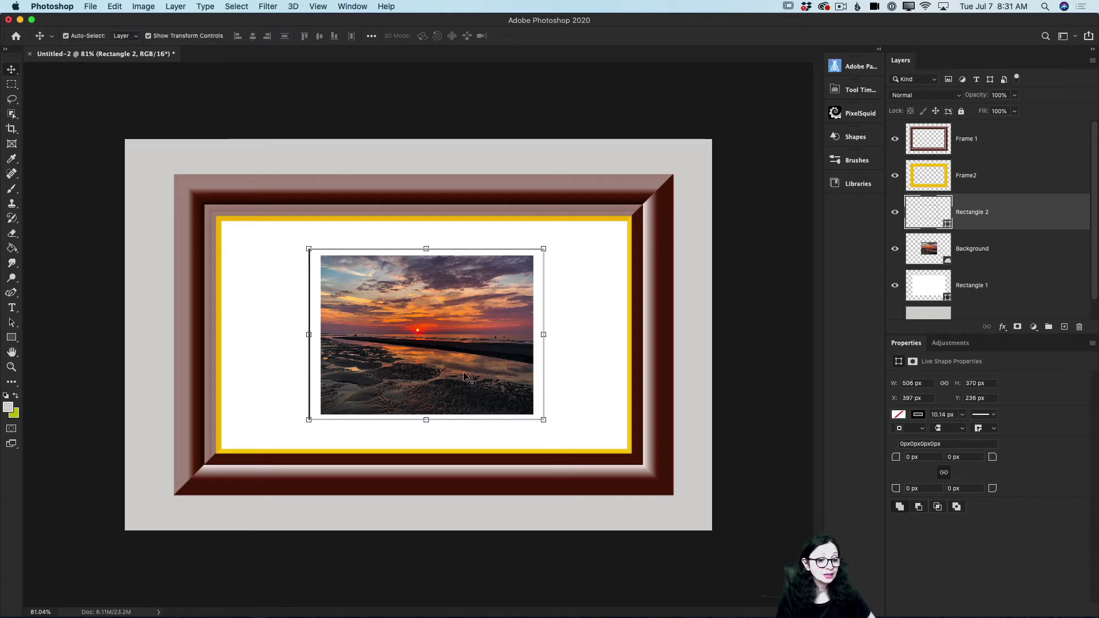
{"action": "left_click_drag", "start_coordinate": [309, 334], "coordinate": [315, 336]}
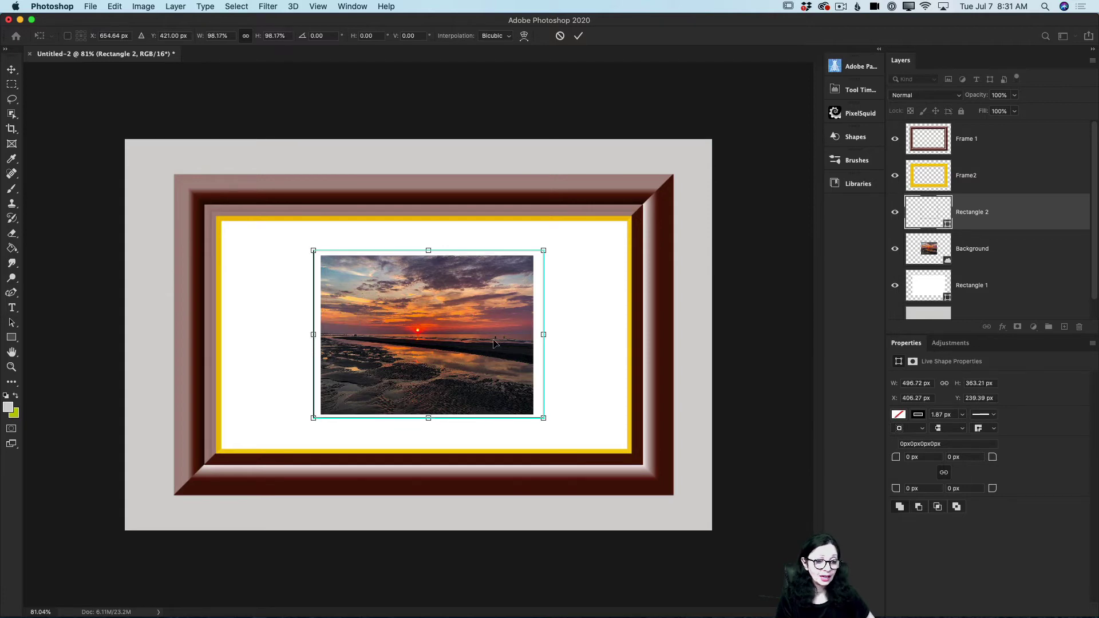
{"action": "left_click_drag", "start_coordinate": [544, 334], "coordinate": [541, 334]}
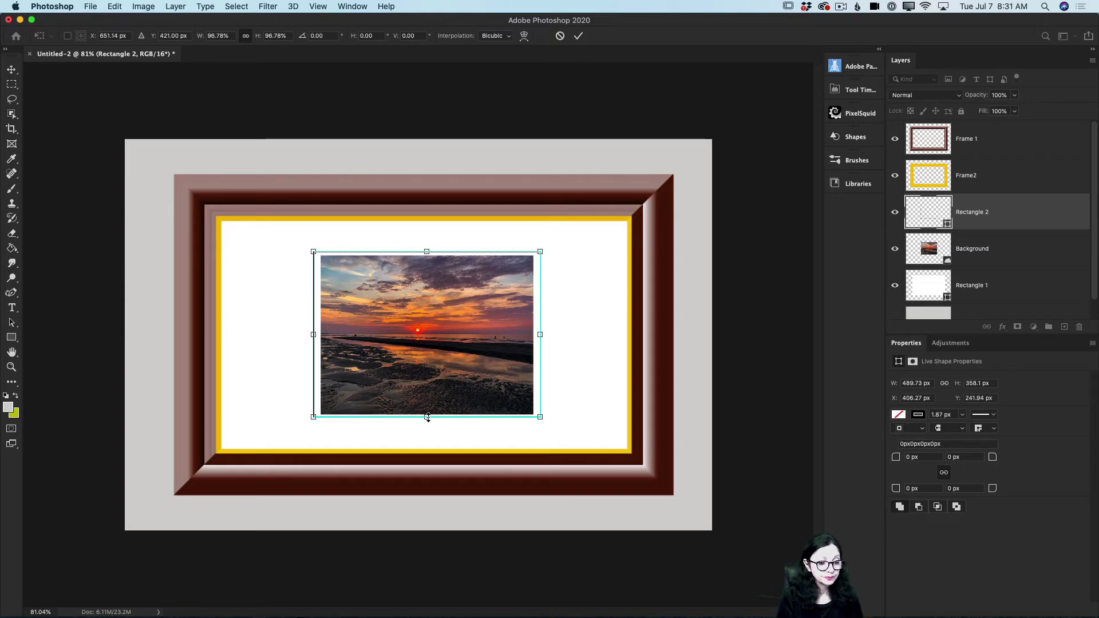
{"action": "left_click_drag", "start_coordinate": [427, 417], "coordinate": [429, 420]}
{"action": "left_click_drag", "start_coordinate": [426, 251], "coordinate": [426, 248]}
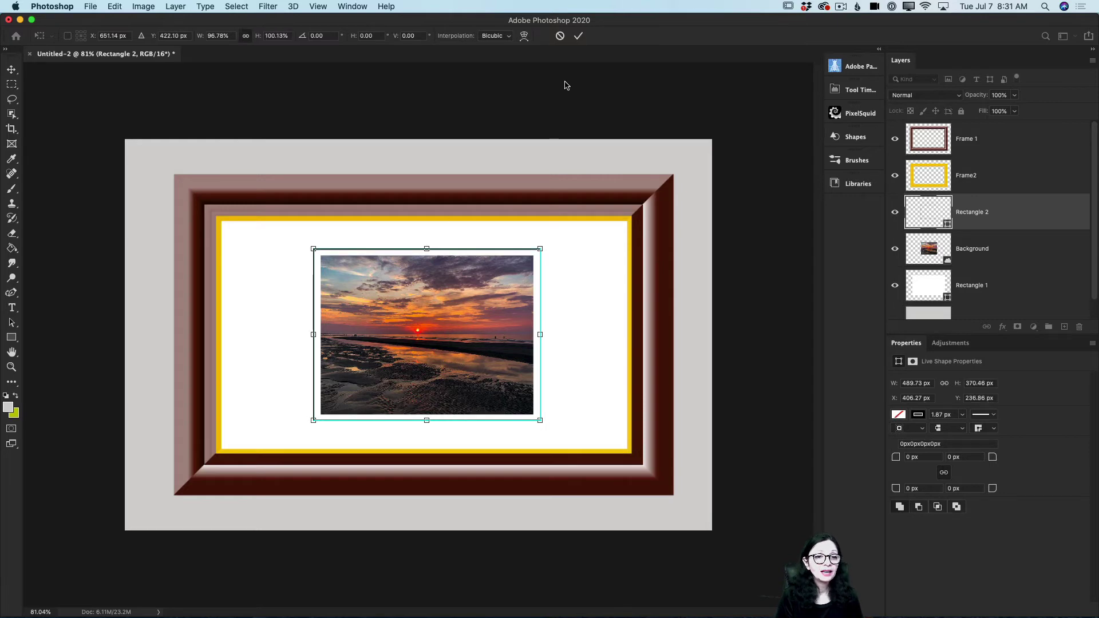
{"action": "left_click", "coordinate": [578, 35]}
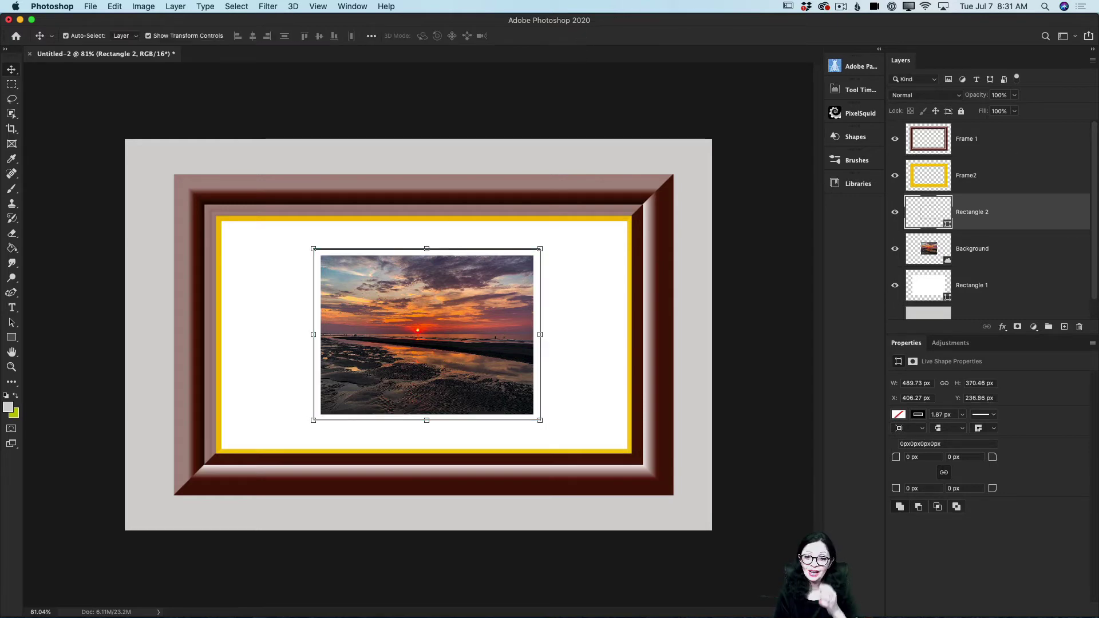
Select the white mat's Rectangle 1 layer directly above the gray Background layer
{"action": "scroll", "coordinate": [1024, 286], "scroll_direction": "down", "scroll_amount": 1}
{"action": "left_click", "coordinate": [1023, 302]}
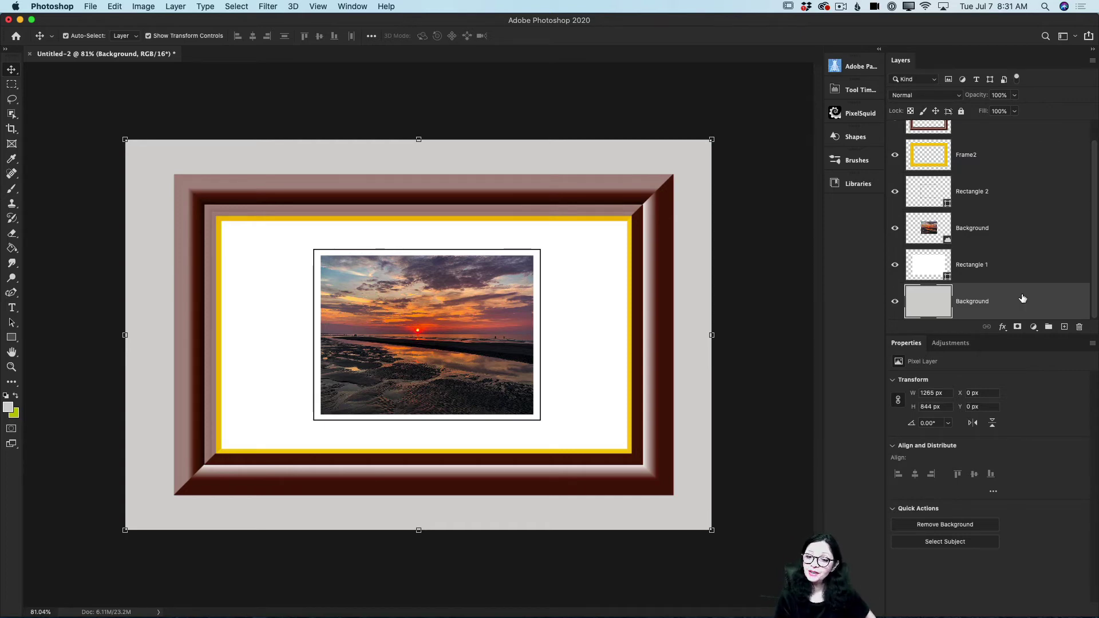
{"action": "left_click", "coordinate": [1009, 268]}
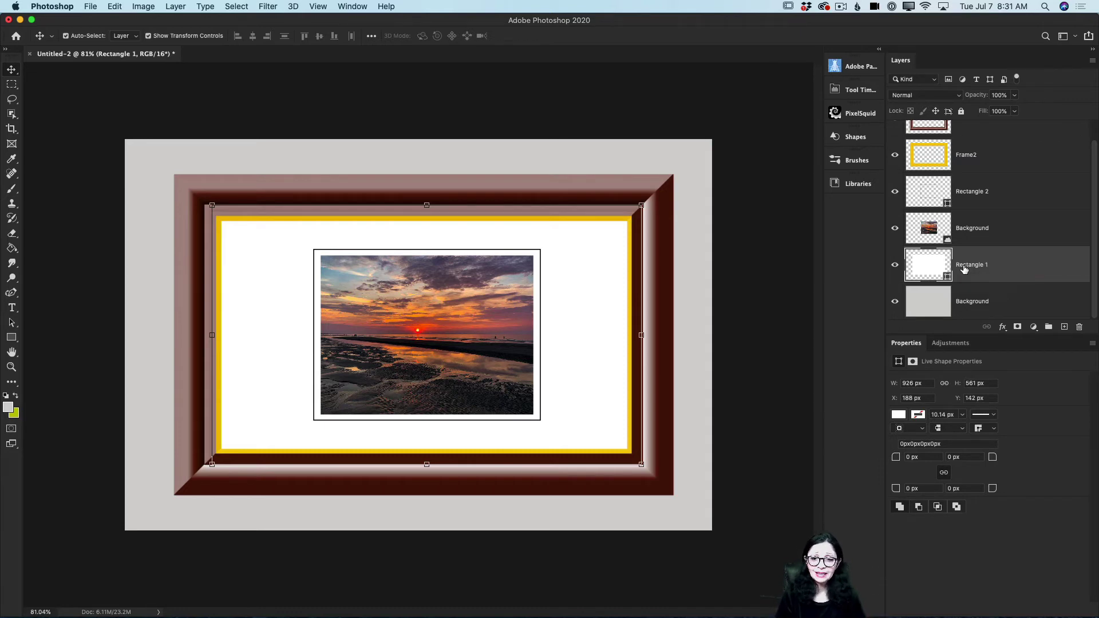
{"action": "left_click", "coordinate": [12, 339]}
{"action": "left_click", "coordinate": [127, 36]}
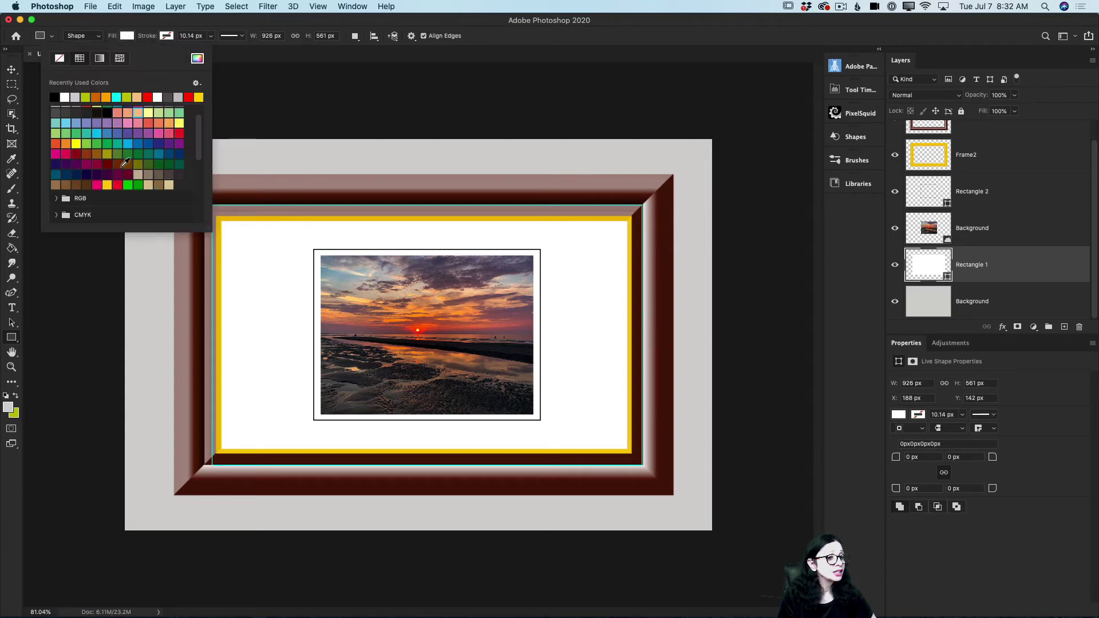
{"action": "left_click", "coordinate": [170, 97]}
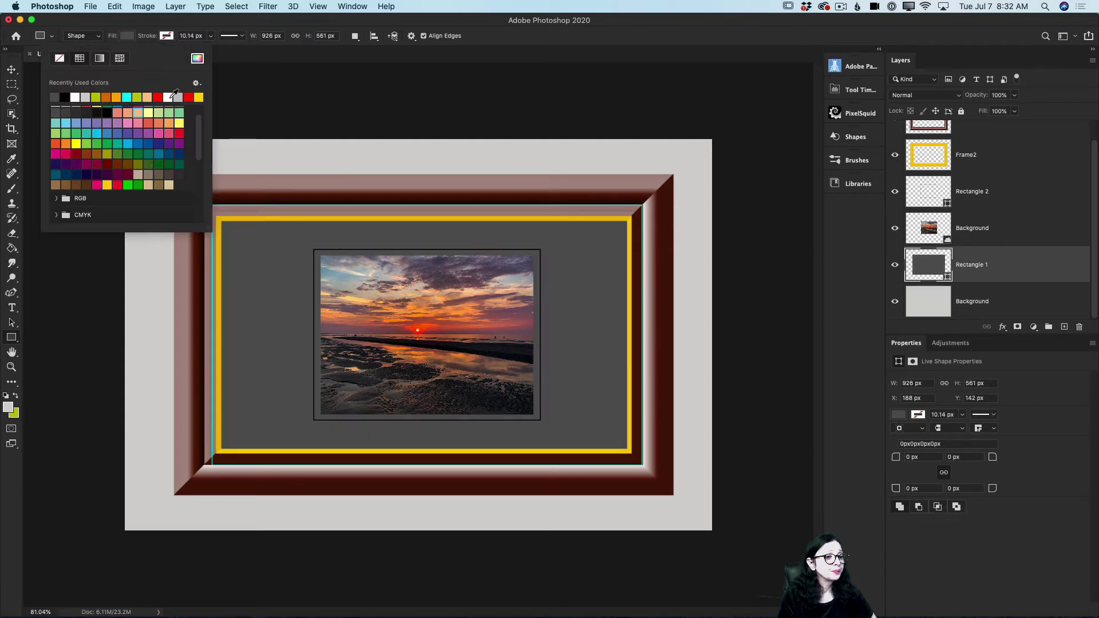
{"action": "left_click", "coordinate": [117, 7]}
{"action": "left_click", "coordinate": [366, 205]}
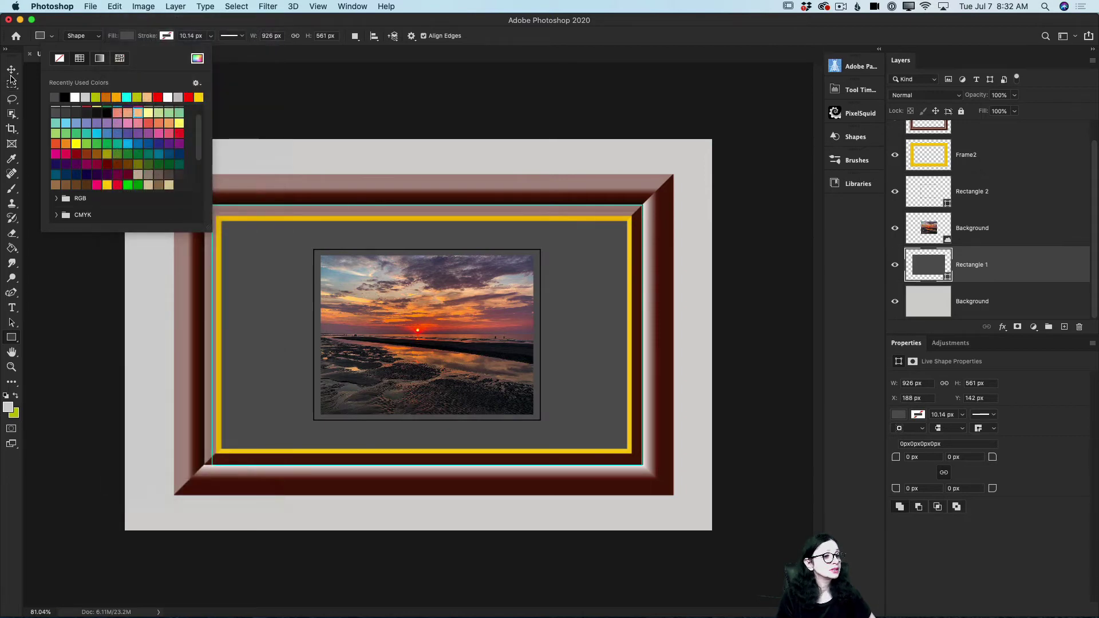
{"action": "left_click", "coordinate": [11, 69]}
{"action": "left_click", "coordinate": [114, 6]}
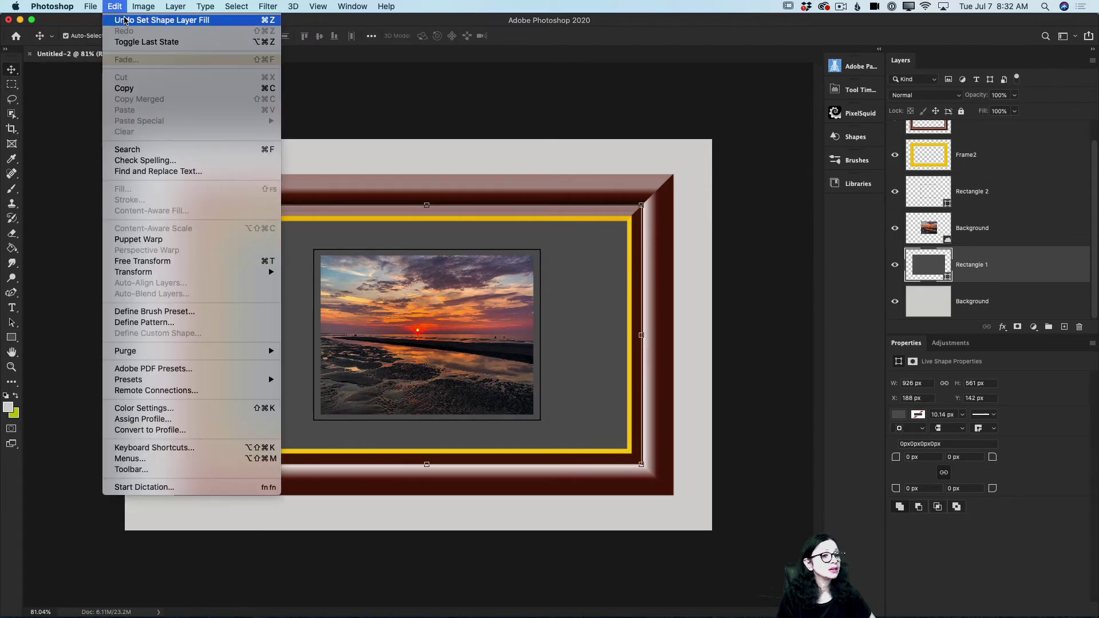
{"action": "left_click", "coordinate": [125, 20]}
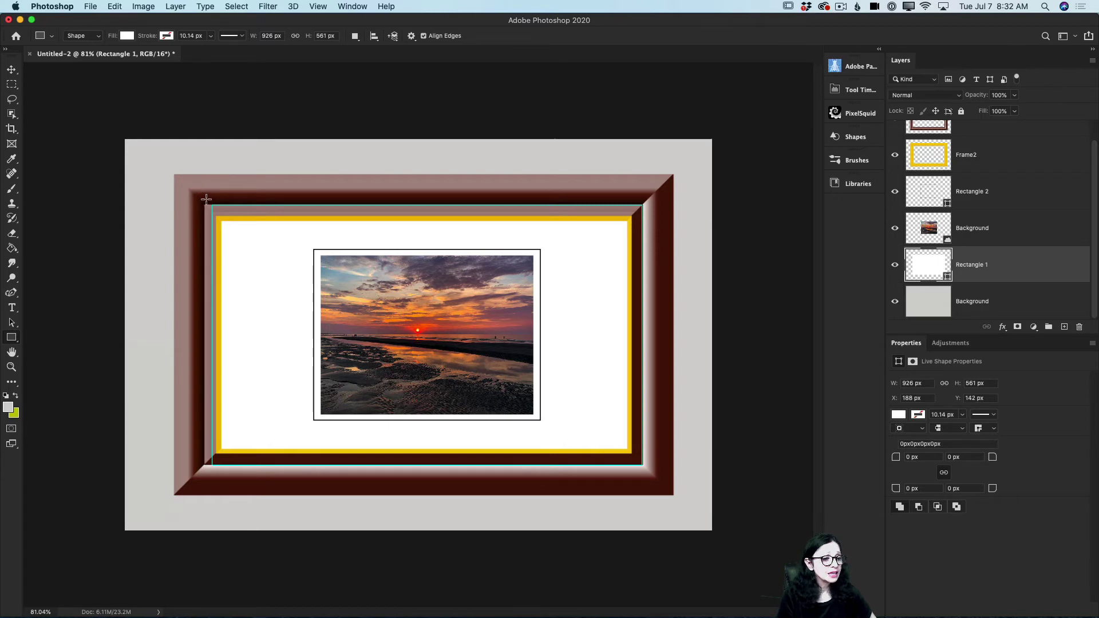
Draw a tall dark gray rectangle about 73 × 586 px along the frame's left inner edge, directly above the white mat layer
{"action": "left_click_drag", "start_coordinate": [206, 199], "coordinate": [240, 471]}
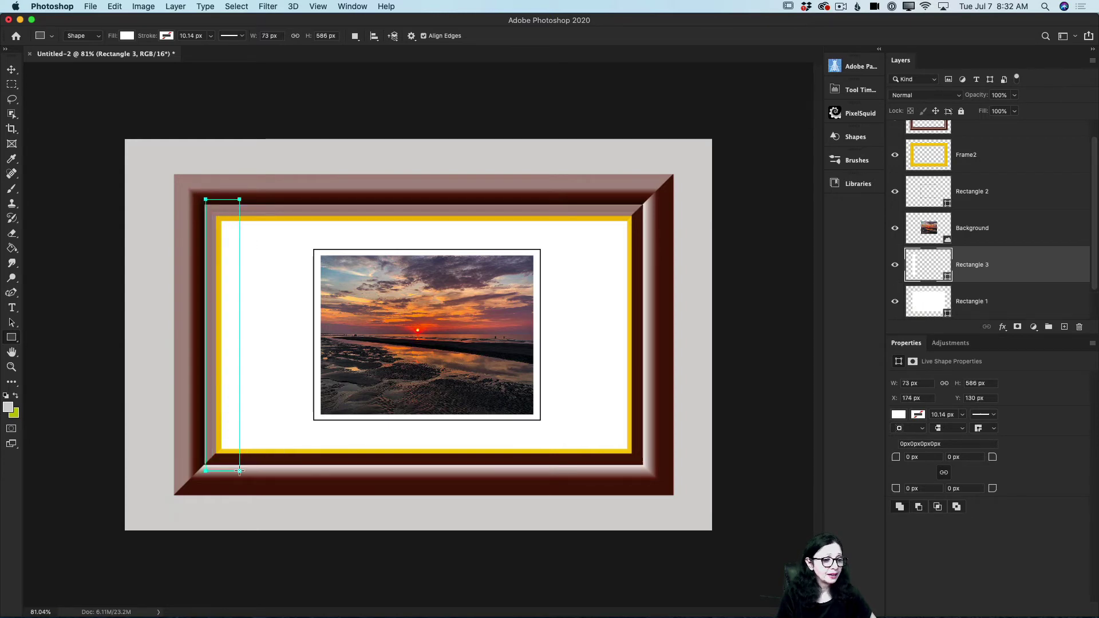
{"action": "left_click", "coordinate": [128, 36]}
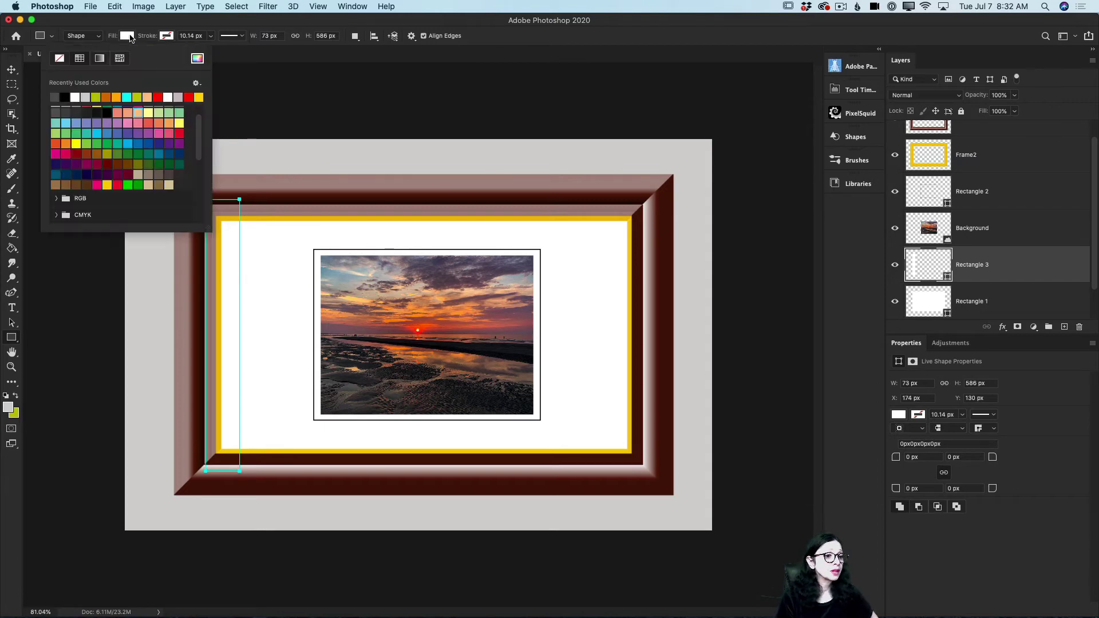
{"action": "left_click", "coordinate": [57, 98]}
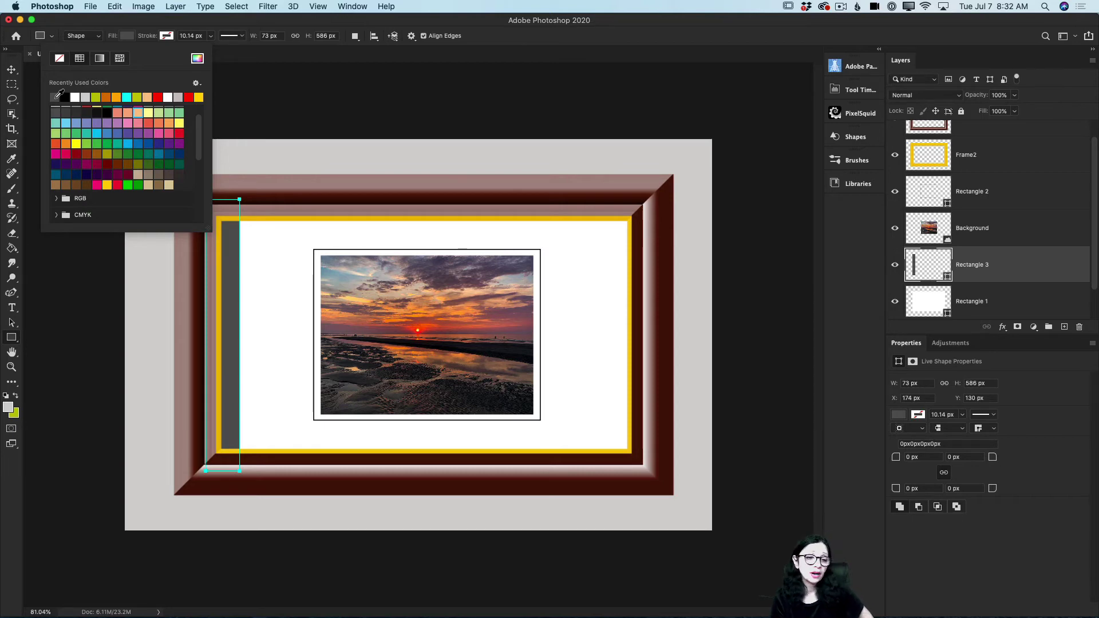
Convert the dark gray strip to a smart object and apply a Gaussian Blur with a 30.3-pixel radius to it
{"action": "left_click", "coordinate": [11, 70]}
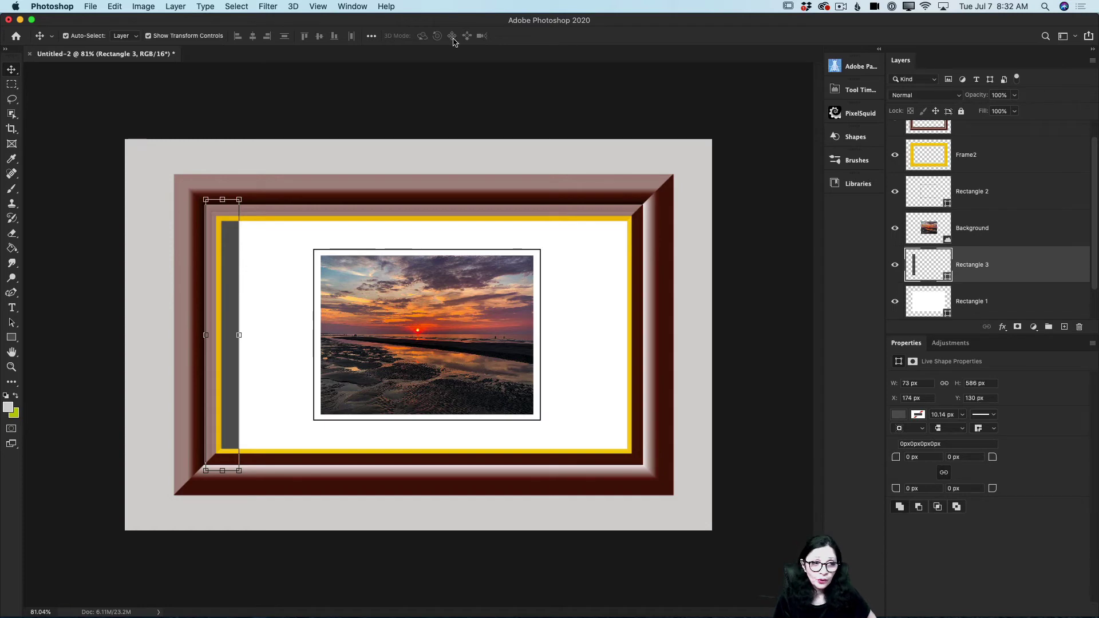
{"action": "left_click", "coordinate": [268, 6]}
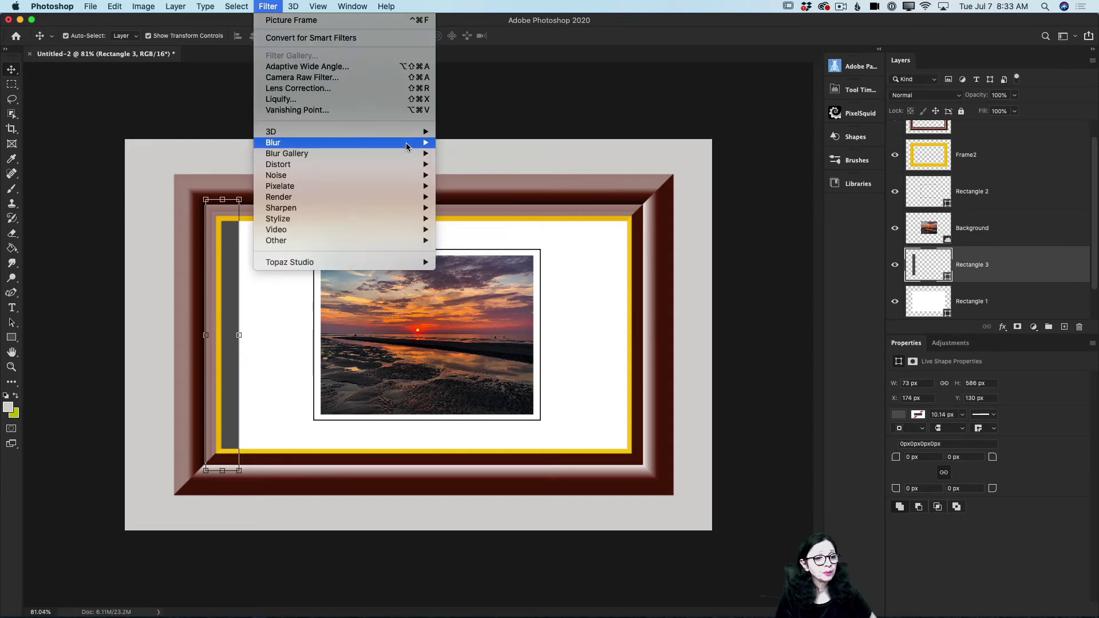
{"action": "mouse_move", "coordinate": [407, 147]}
{"action": "left_click", "coordinate": [498, 187]}
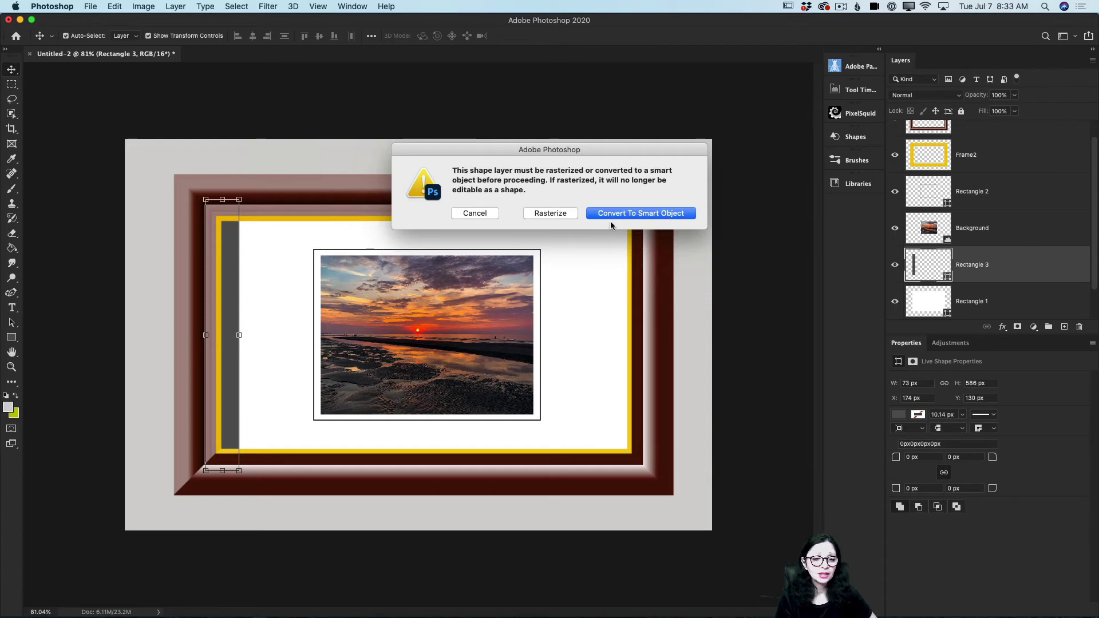
{"action": "left_click", "coordinate": [629, 216]}
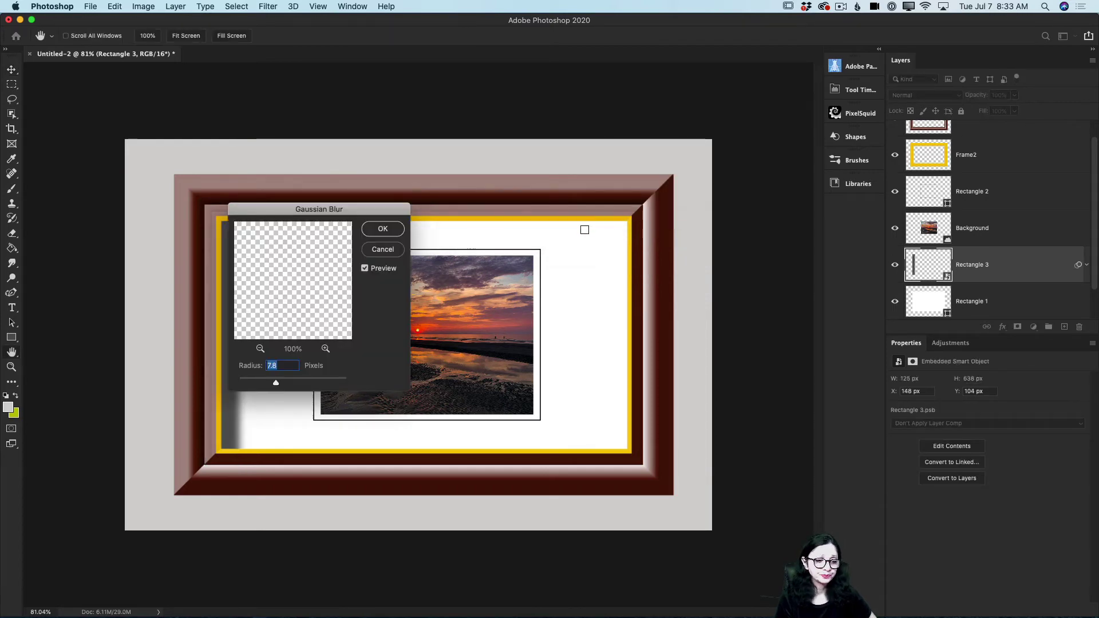
{"action": "left_click_drag", "start_coordinate": [383, 209], "coordinate": [604, 222]}
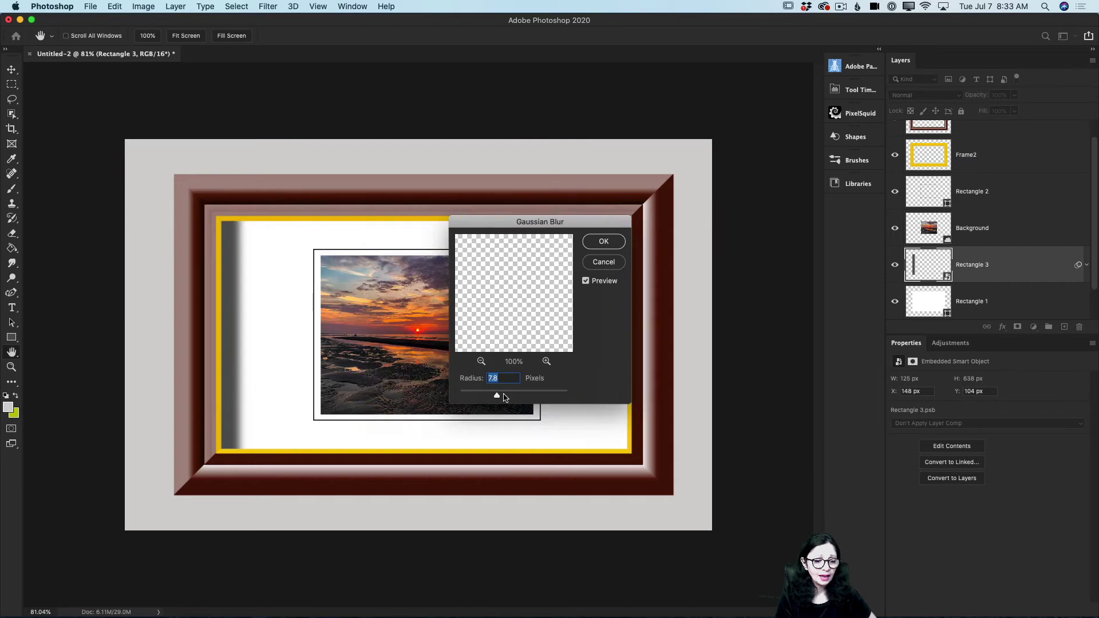
{"action": "left_click_drag", "start_coordinate": [497, 396], "coordinate": [512, 398]}
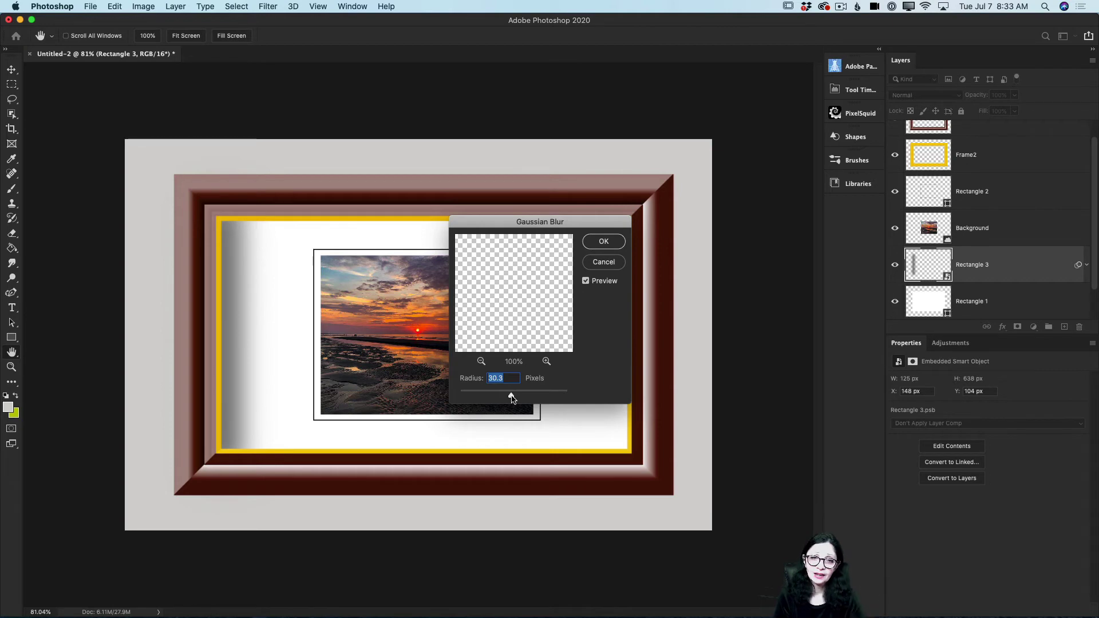
{"action": "left_click", "coordinate": [604, 240]}
Lower the blurred gray shadow layer's opacity to 53%
{"action": "key", "text": "v"}
{"action": "left_click", "coordinate": [1014, 95]}
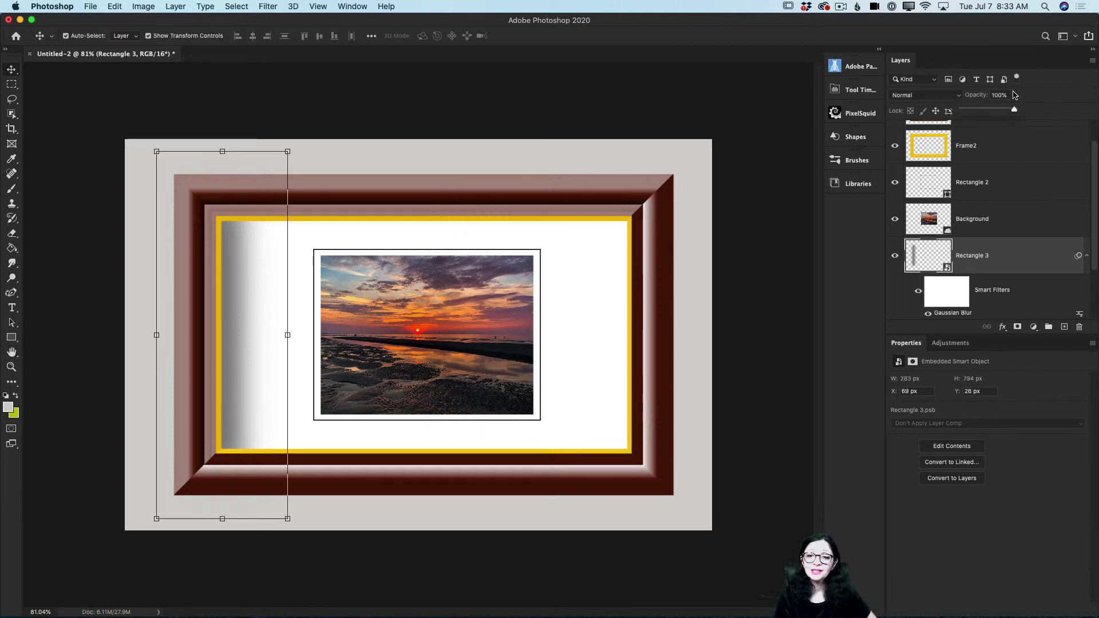
{"action": "left_click_drag", "start_coordinate": [1015, 109], "coordinate": [991, 112]}
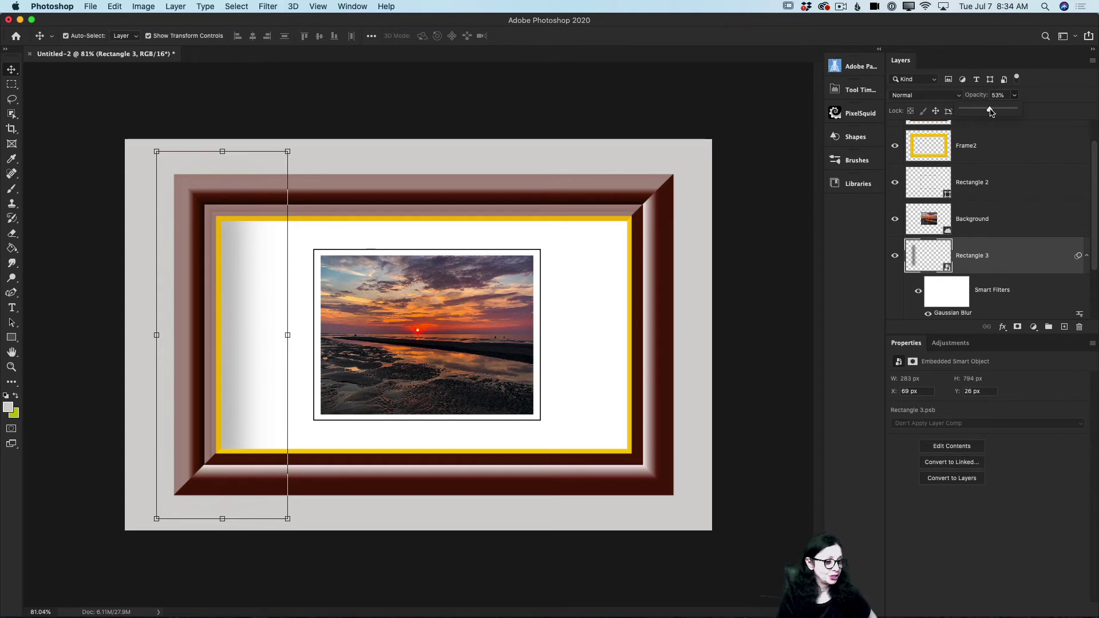
Draw a narrow vertical rectangle about 40 × 571 px between the photo and the frame's right side, with white fill and no stroke
{"action": "left_click", "coordinate": [11, 341]}
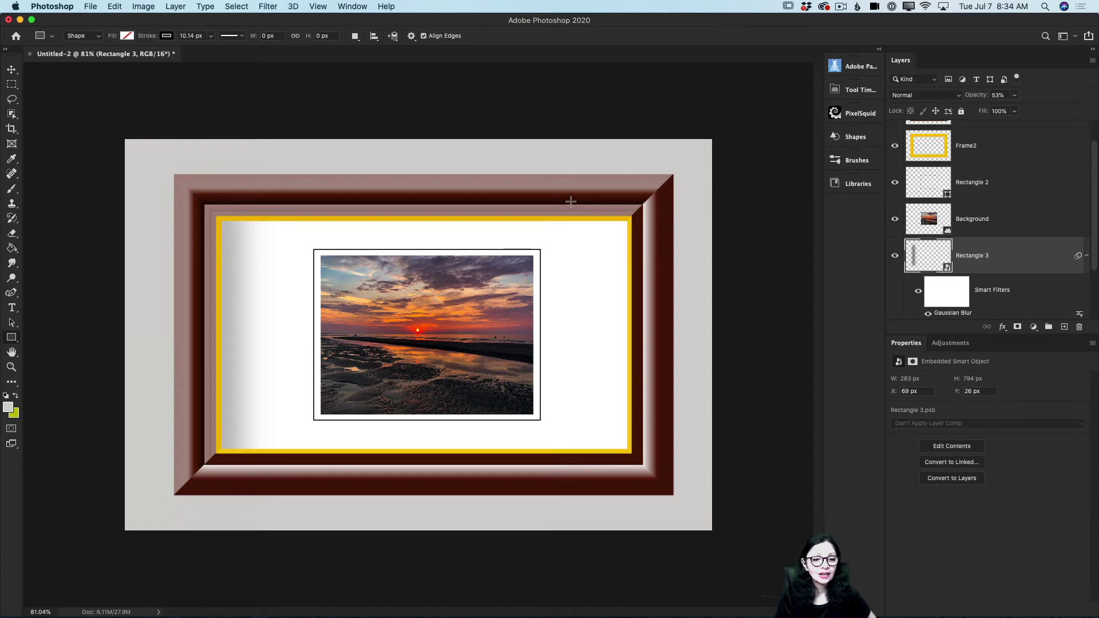
{"action": "left_click_drag", "start_coordinate": [570, 202], "coordinate": [589, 467]}
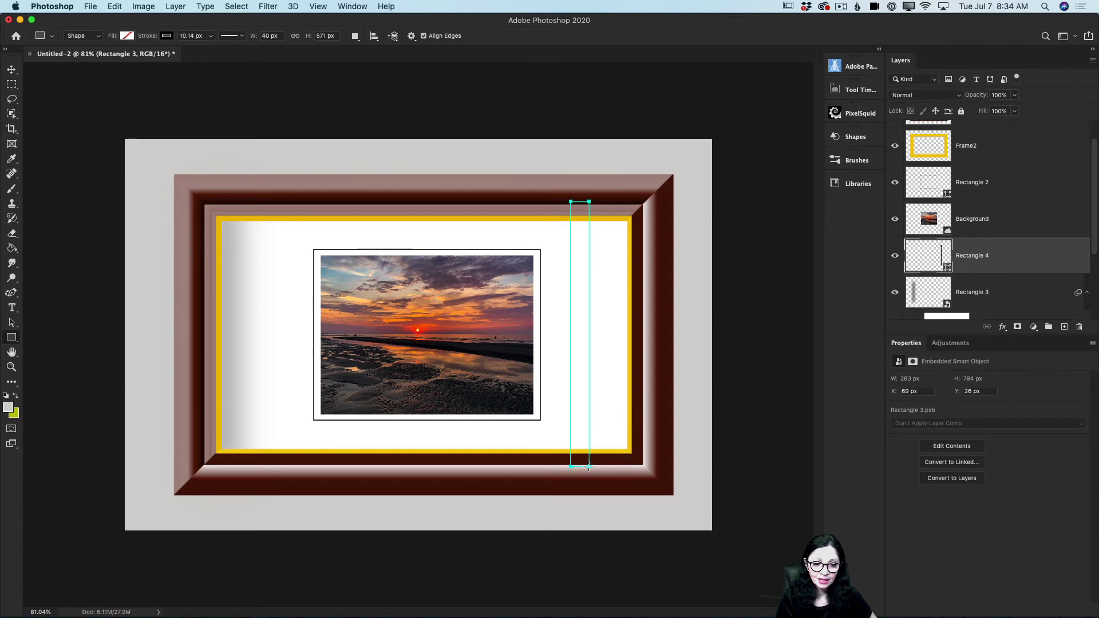
{"action": "left_click", "coordinate": [127, 36]}
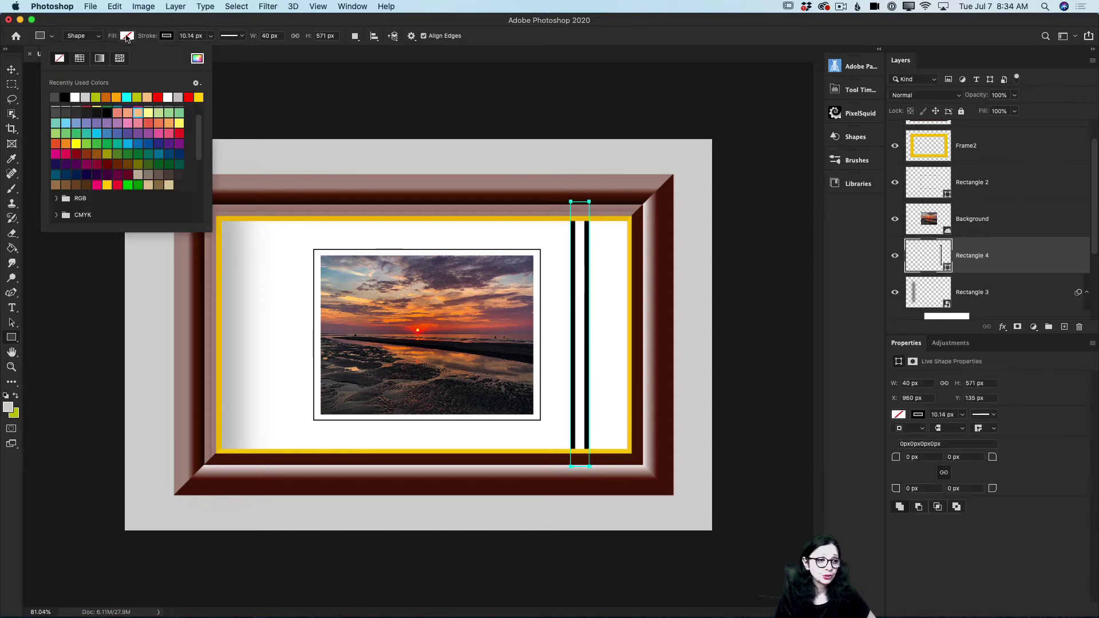
{"action": "left_click", "coordinate": [75, 97]}
{"action": "left_click", "coordinate": [165, 36]}
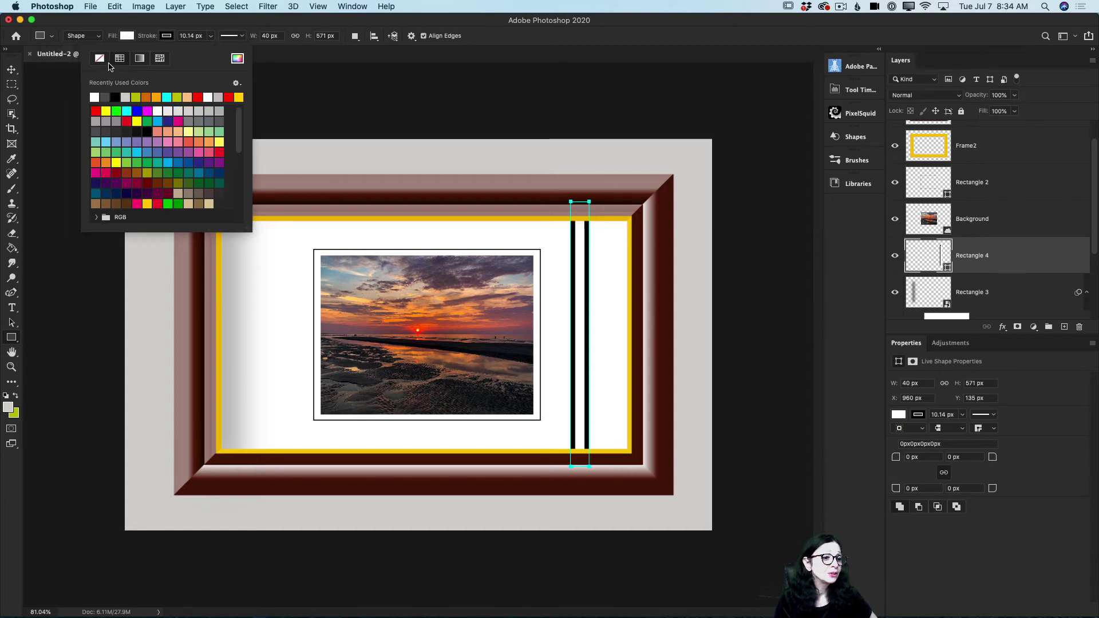
{"action": "left_click", "coordinate": [99, 59]}
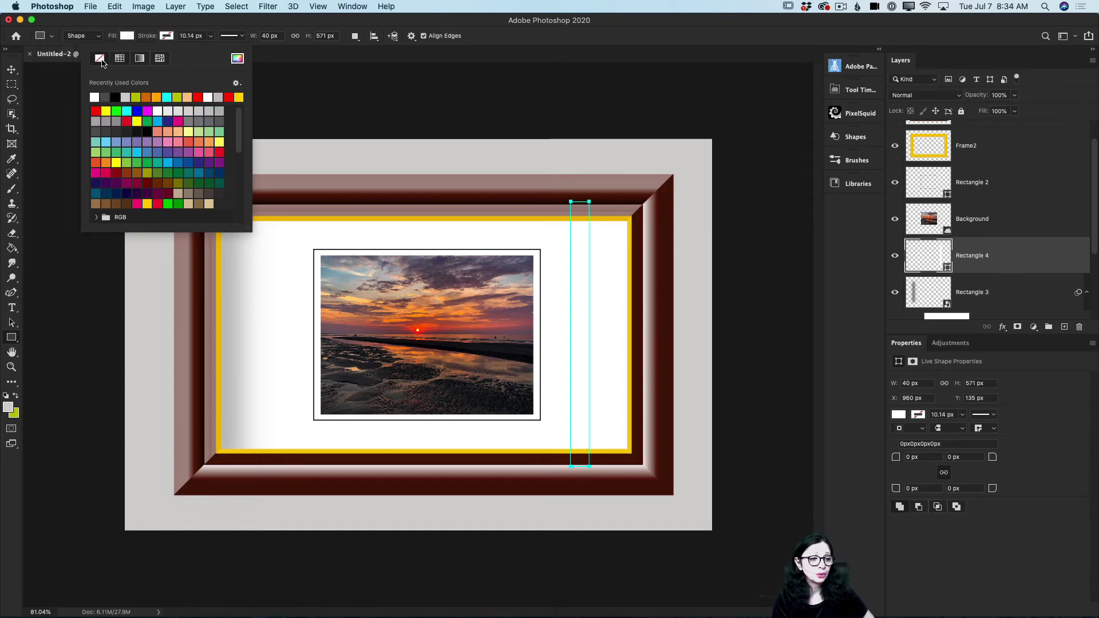
Move the white strip over the right part of the sunset photo and place its layer directly above the photo layer
{"action": "left_click", "coordinate": [11, 69]}
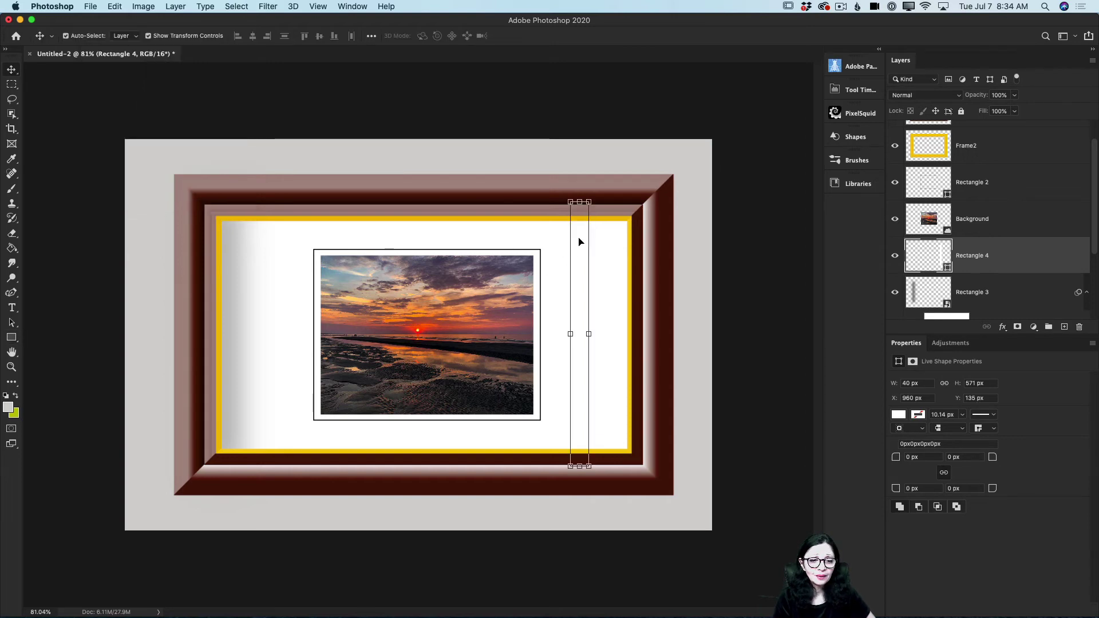
{"action": "key", "text": "super"}
{"action": "left_click_drag", "start_coordinate": [517, 250], "coordinate": [518, 252]}
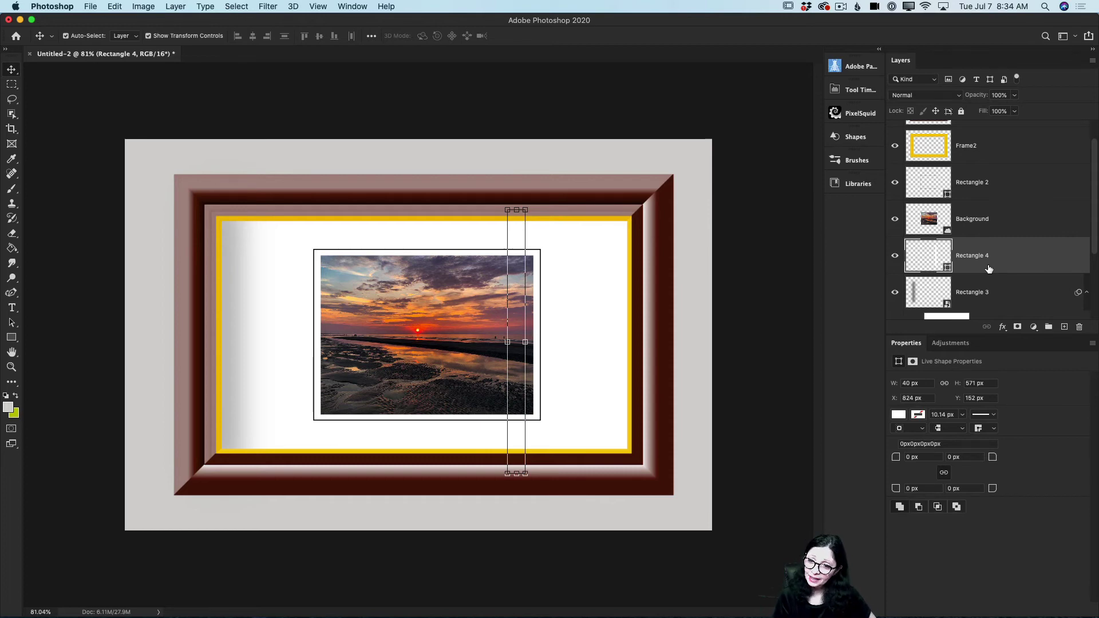
{"action": "left_click_drag", "start_coordinate": [988, 269], "coordinate": [983, 208]}
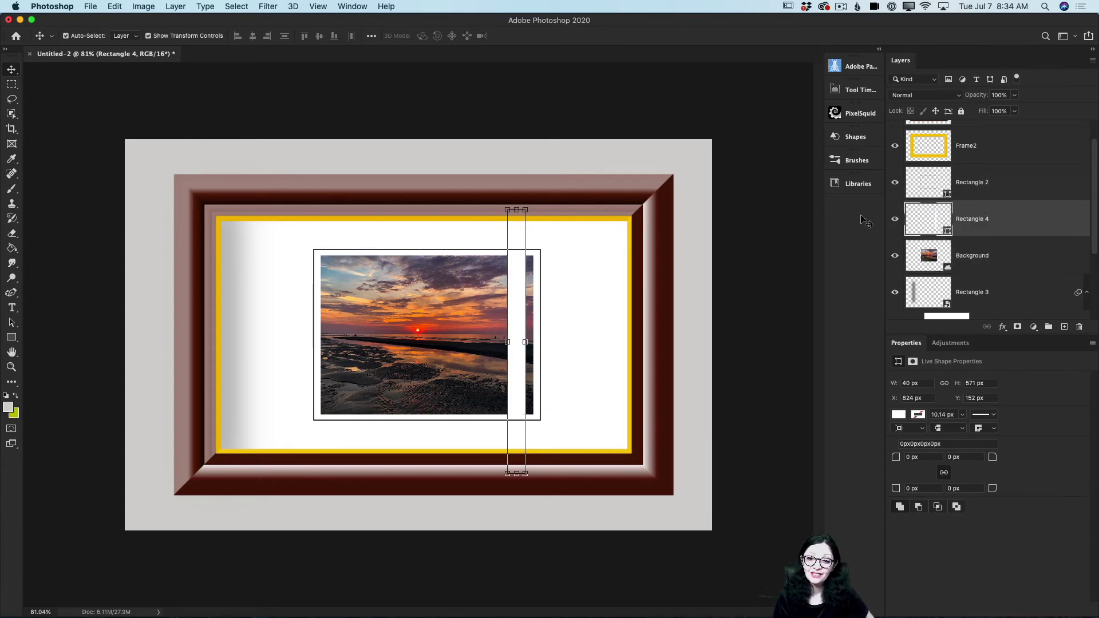
Lower the white strip layer's opacity to 54%
{"action": "left_click", "coordinate": [1013, 111]}
{"action": "left_click_drag", "start_coordinate": [1013, 111], "coordinate": [989, 111]}
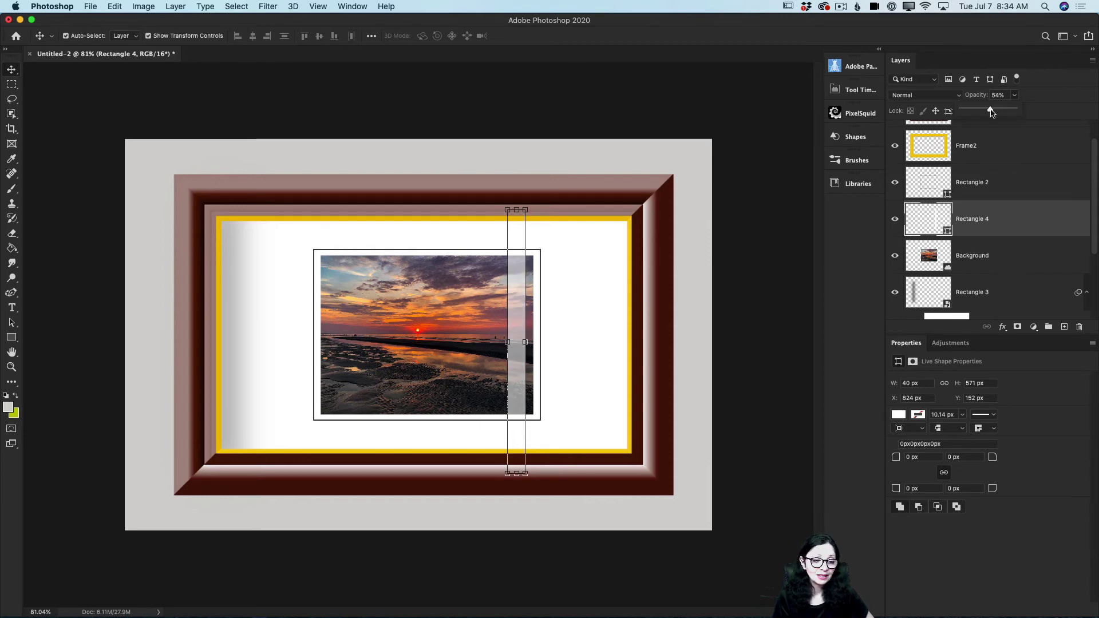
Apply a Gaussian Blur of 8.9 pixels to the white strip as a smart object and reduce the layer's opacity
{"action": "left_click", "coordinate": [269, 8]}
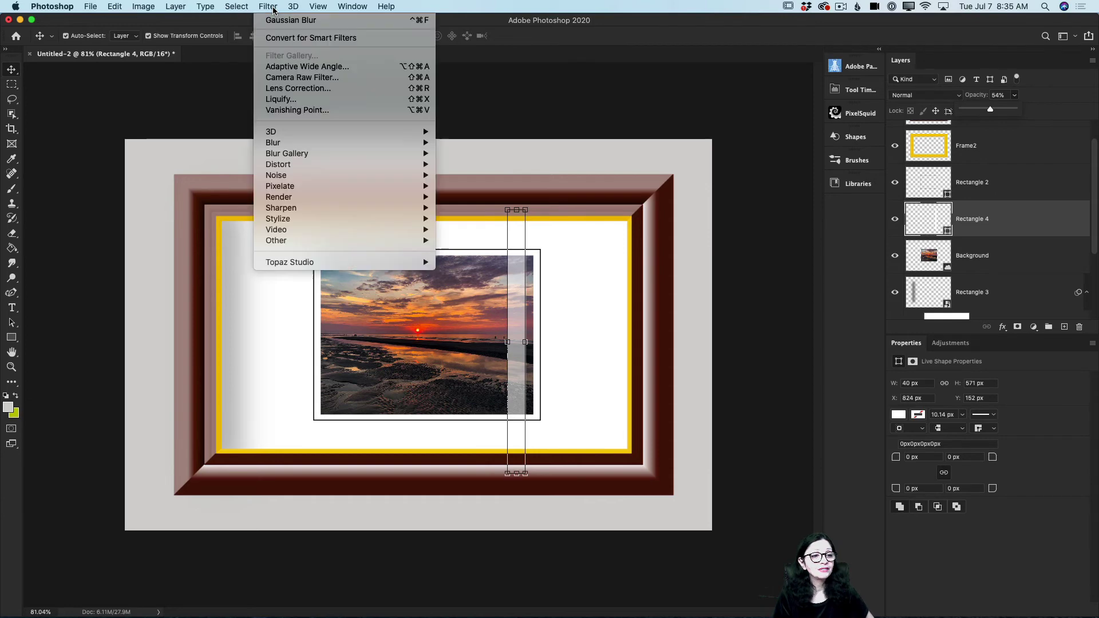
{"action": "mouse_move", "coordinate": [361, 144]}
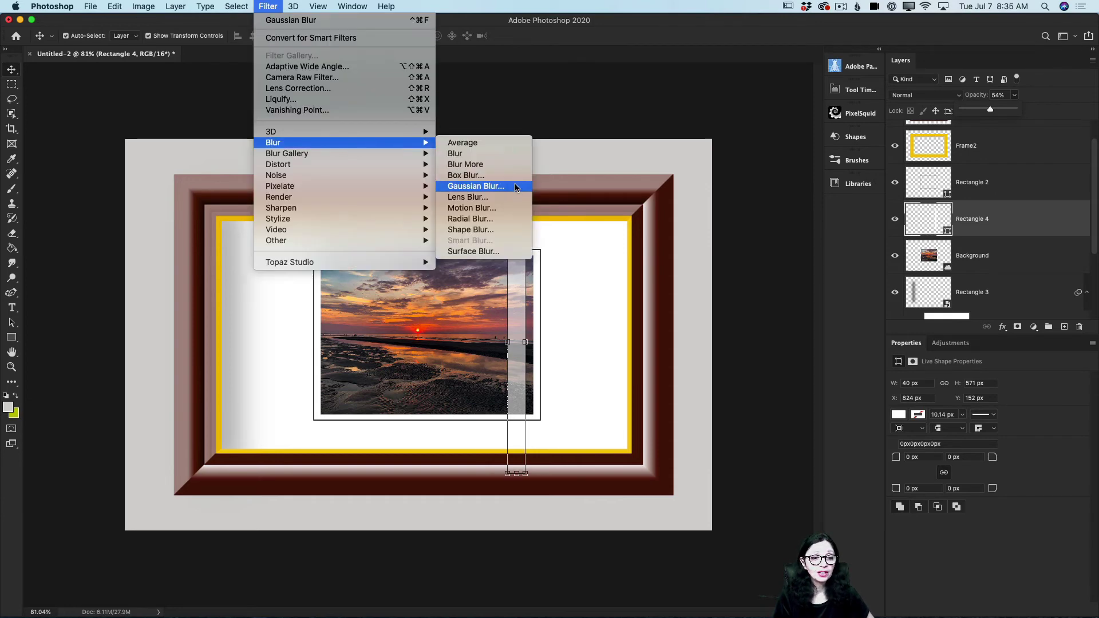
{"action": "left_click", "coordinate": [492, 186]}
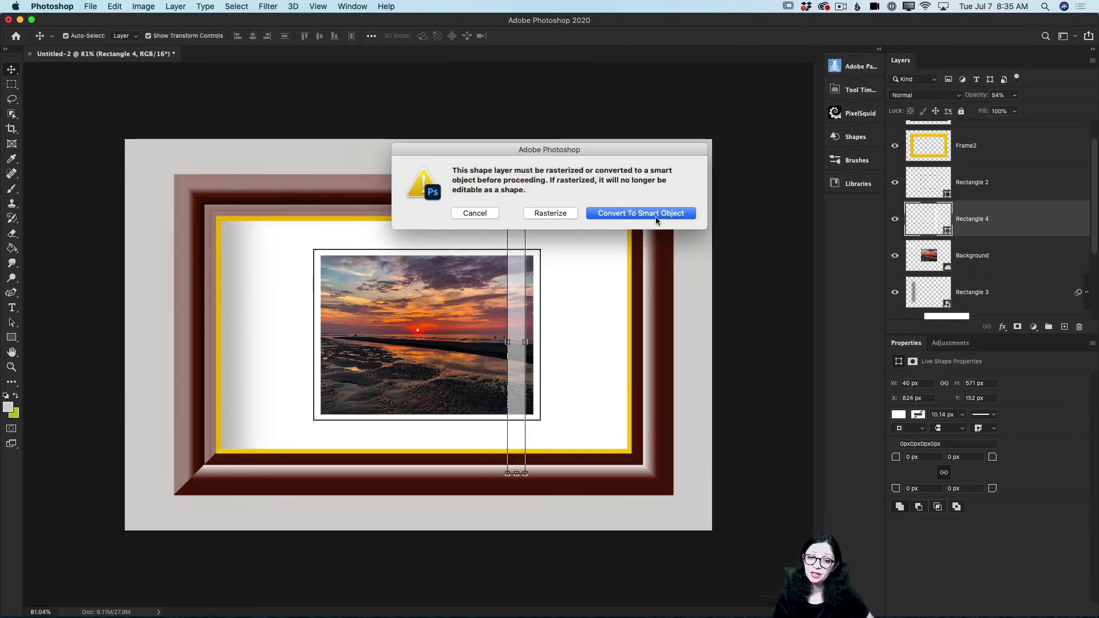
{"action": "left_click", "coordinate": [657, 214]}
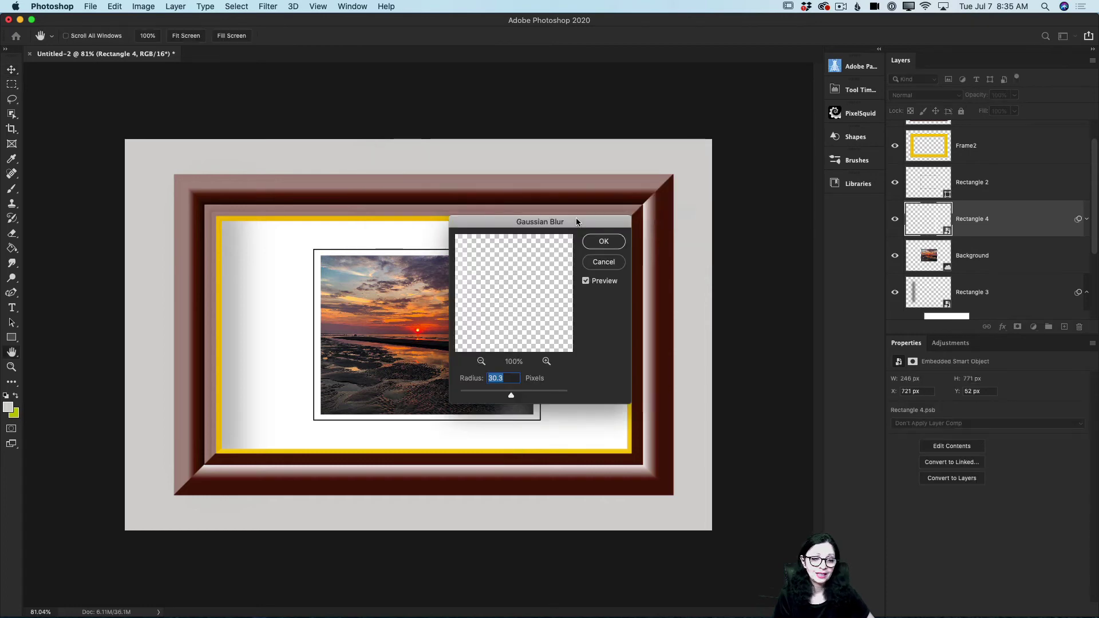
{"action": "left_click_drag", "start_coordinate": [429, 173], "coordinate": [388, 158]}
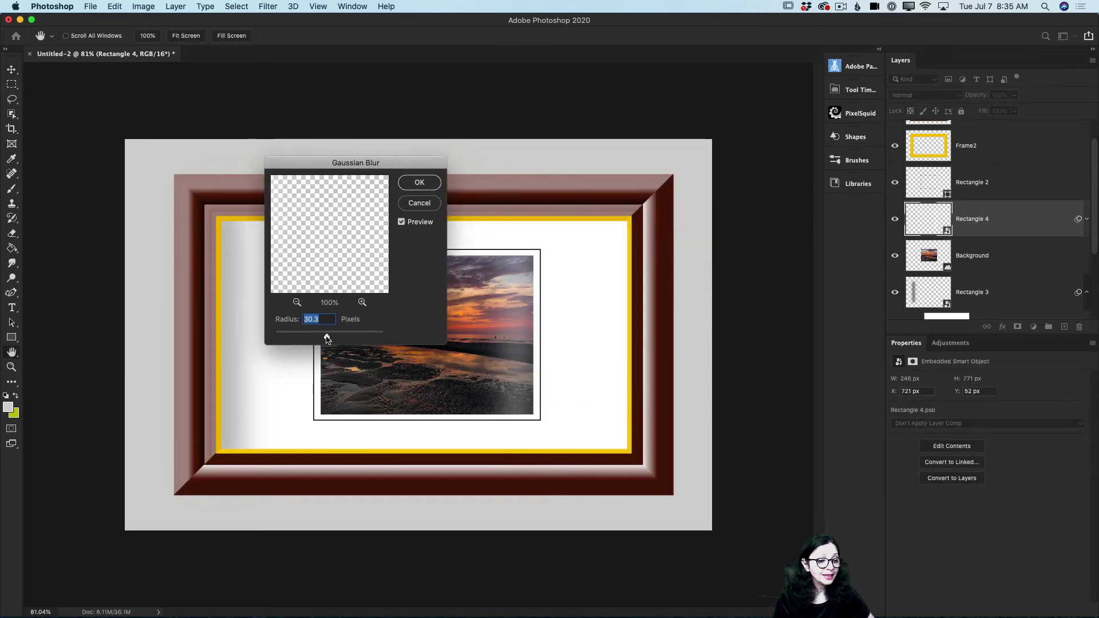
{"action": "left_click_drag", "start_coordinate": [327, 338], "coordinate": [315, 338]}
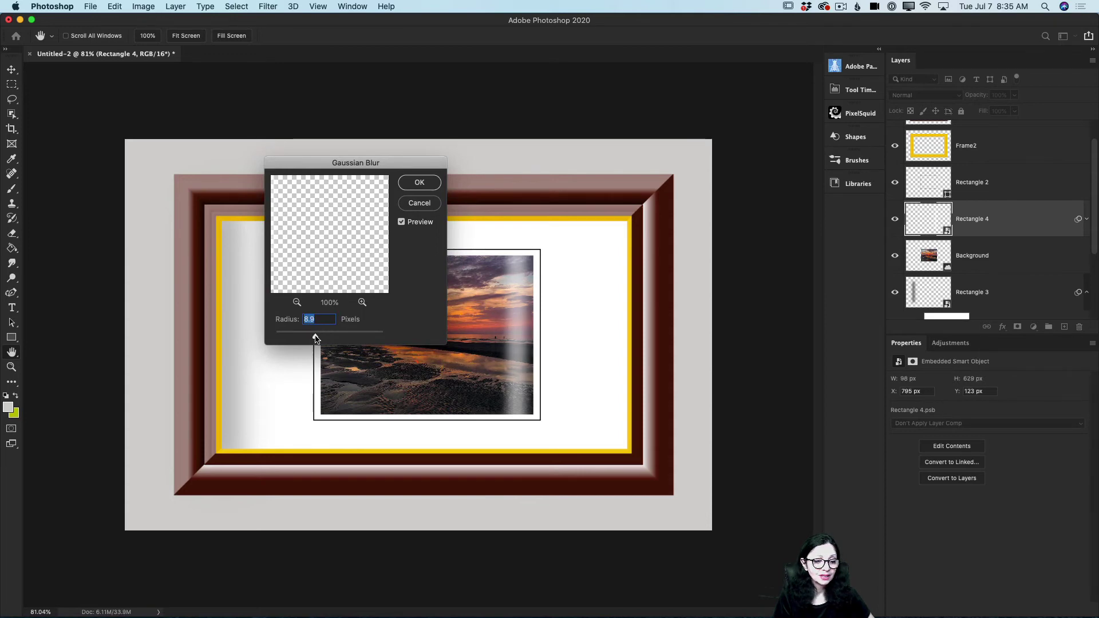
{"action": "left_click", "coordinate": [423, 183]}
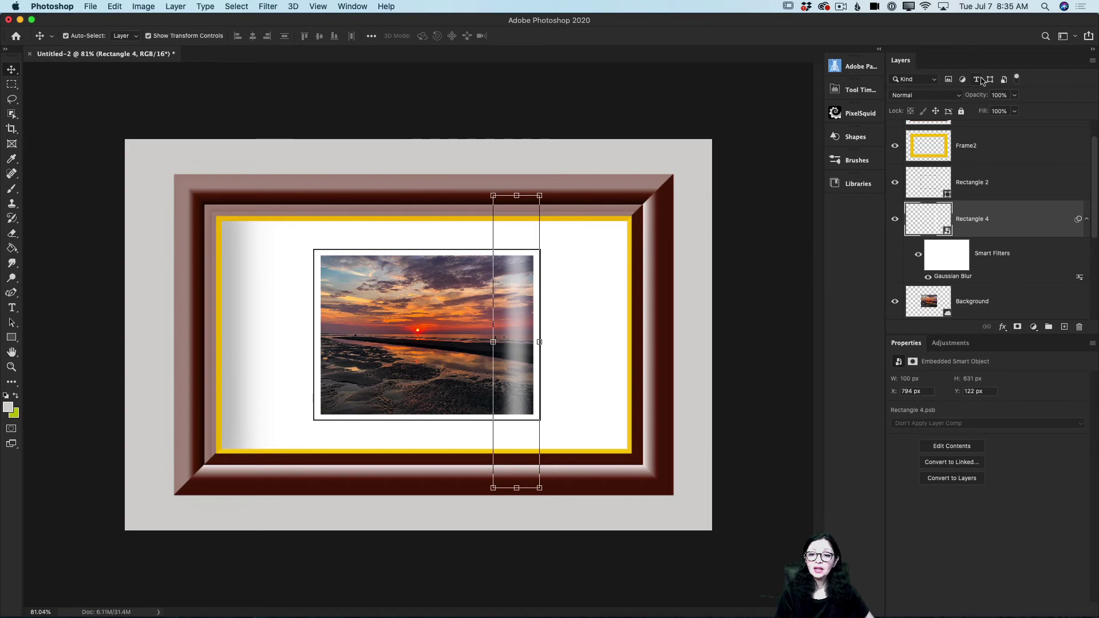
{"action": "left_click", "coordinate": [1014, 111]}
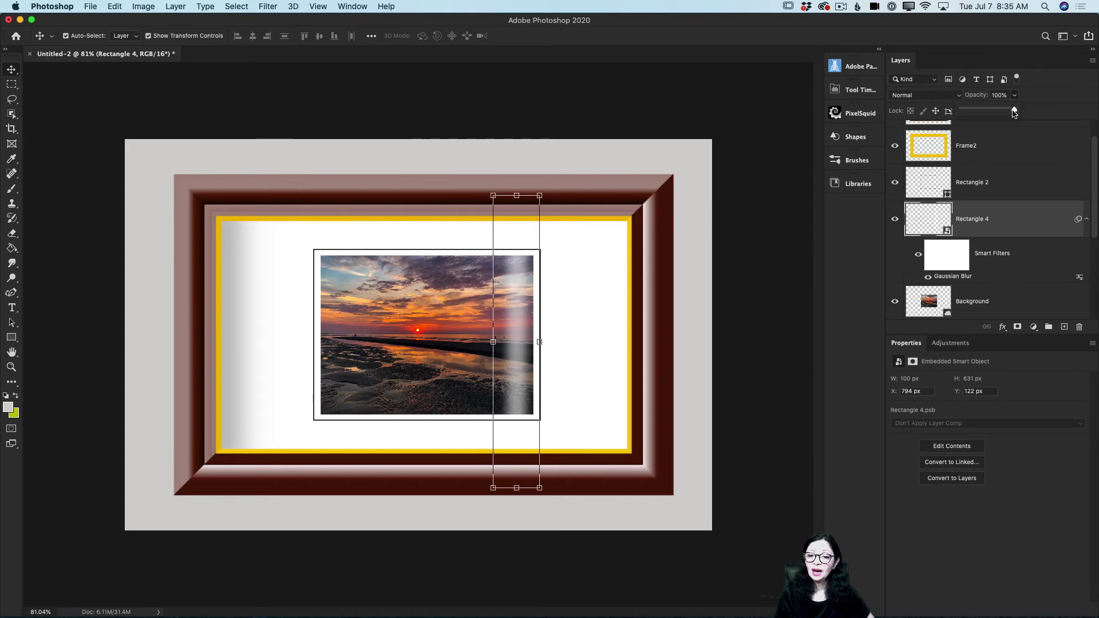
{"action": "left_click_drag", "start_coordinate": [1013, 112], "coordinate": [994, 112]}
Add an empty layer above Frame 1 and set up the leaf brush at size 250 with the yellow-green foreground color
{"action": "scroll", "coordinate": [984, 229], "scroll_direction": "down", "scroll_amount": 5}
{"action": "left_click", "coordinate": [1000, 298]}
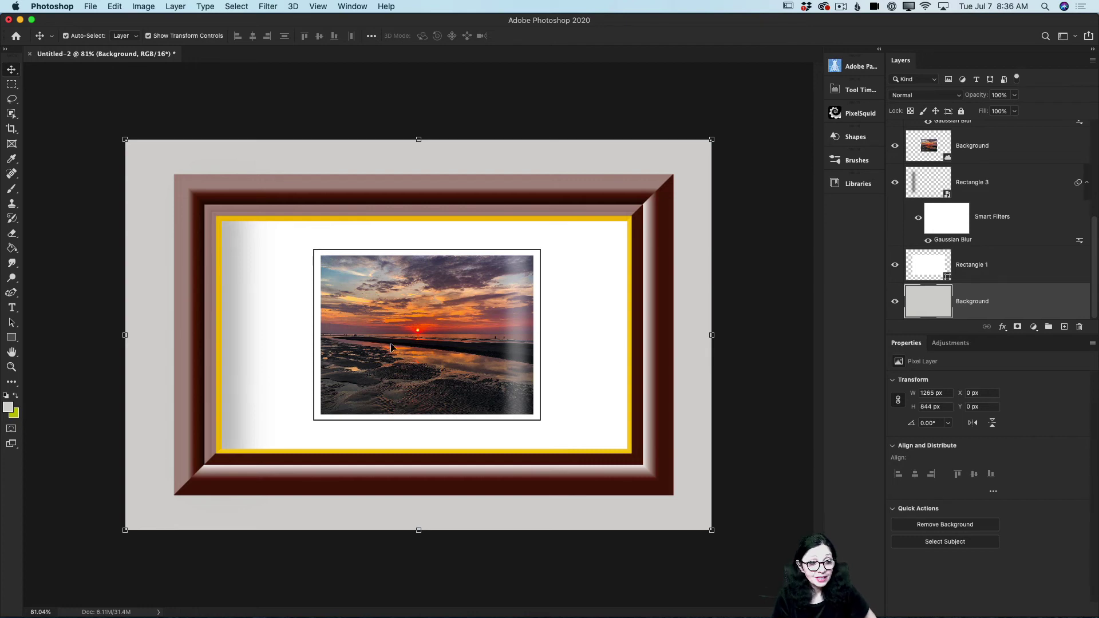
{"action": "scroll", "coordinate": [997, 246], "scroll_direction": "up", "scroll_amount": 5}
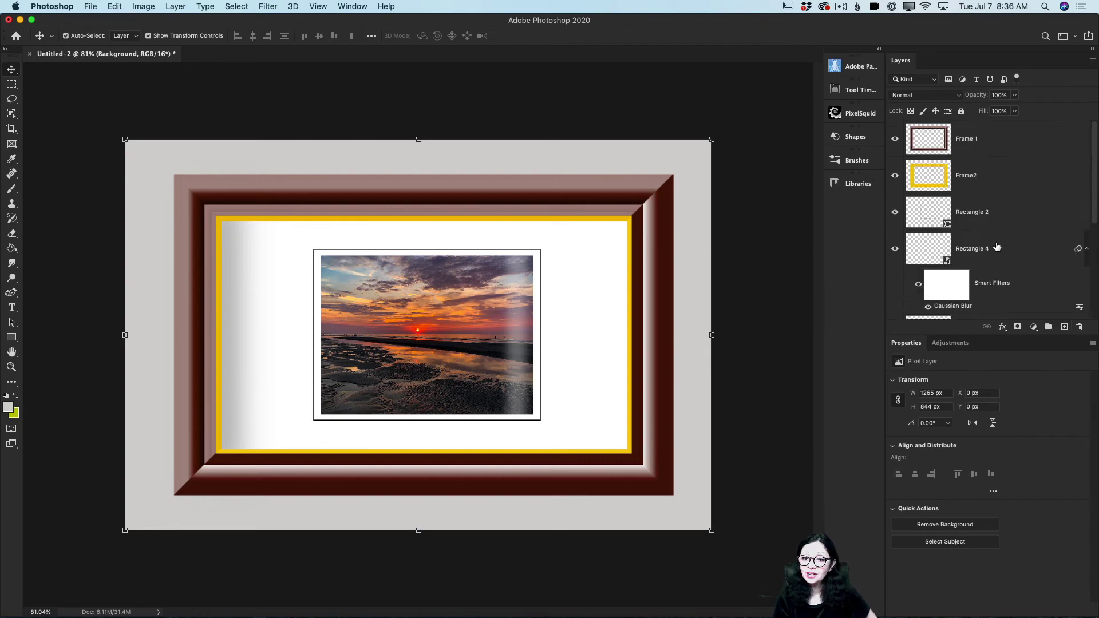
{"action": "key", "text": "alt+shift+super+n"}
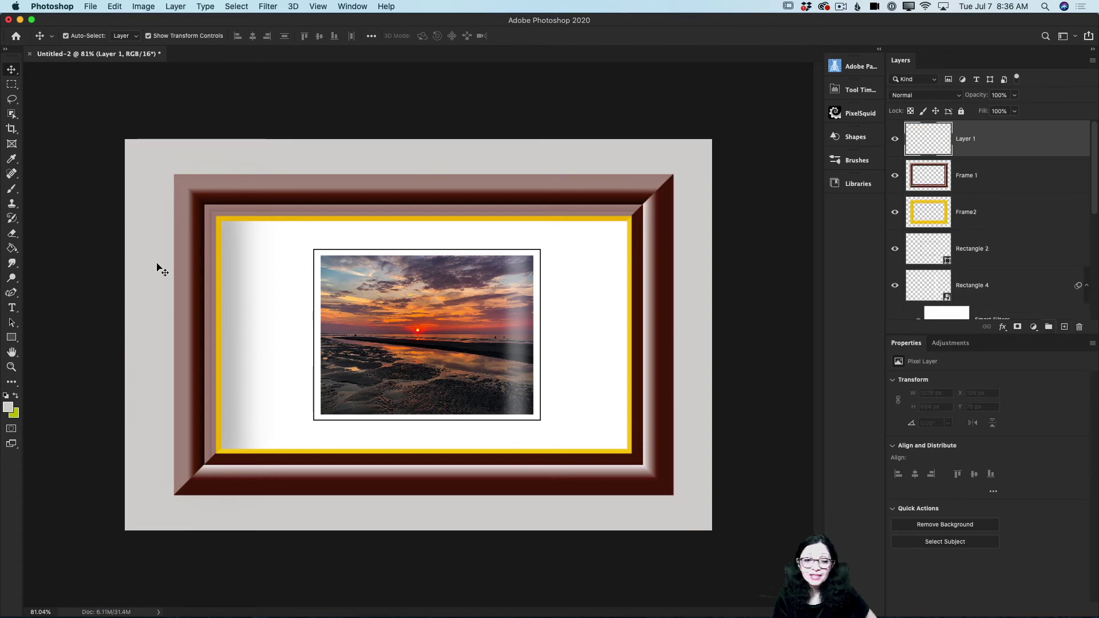
{"action": "left_click", "coordinate": [18, 397]}
{"action": "left_click", "coordinate": [12, 188]}
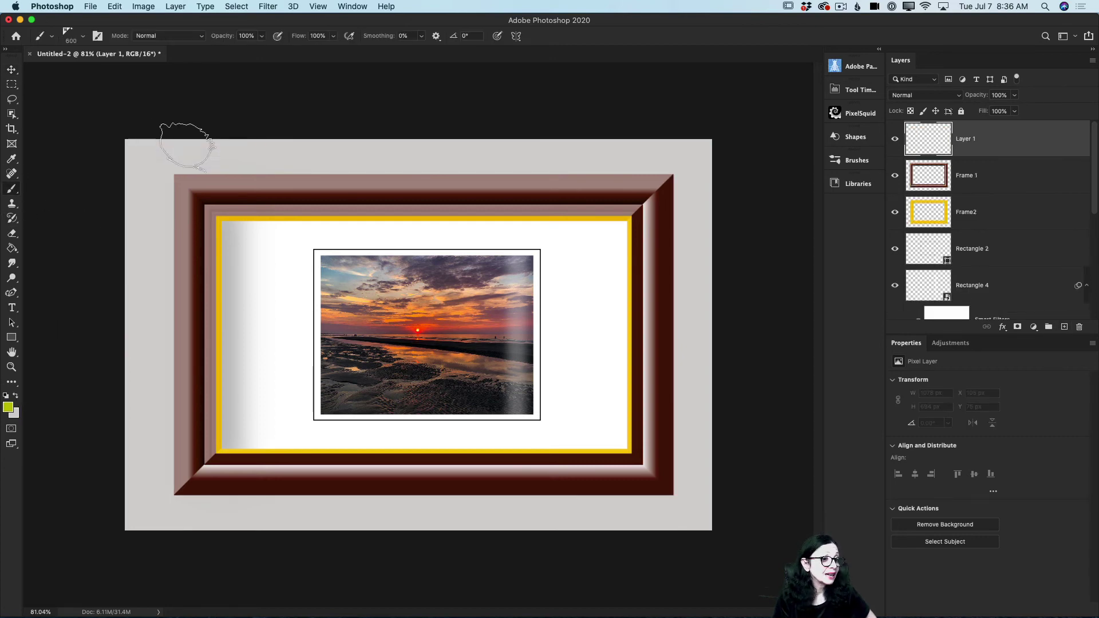
{"action": "key", "text": "bracketleft"}
{"action": "key", "text": "bracketleft"}
{"action": "key", "text": "bracketleft"}
{"action": "key", "text": "bracketleft"}
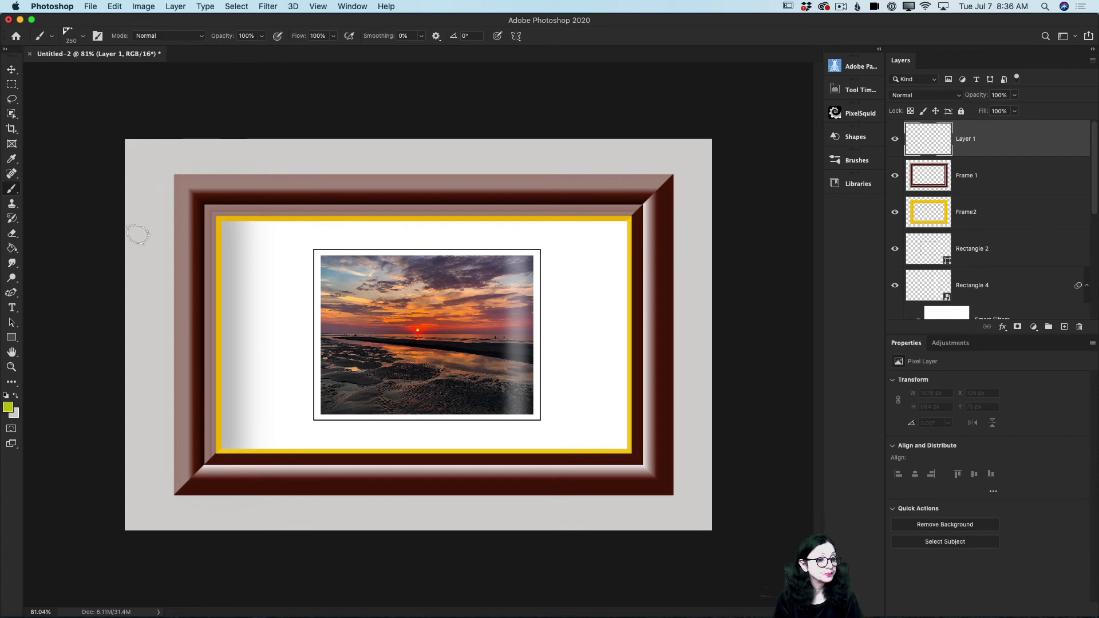
Try scattering leaves over the frame's upper left, right side and bottom, and delete the leaf layer
{"action": "left_click_drag", "start_coordinate": [143, 221], "coordinate": [201, 286]}
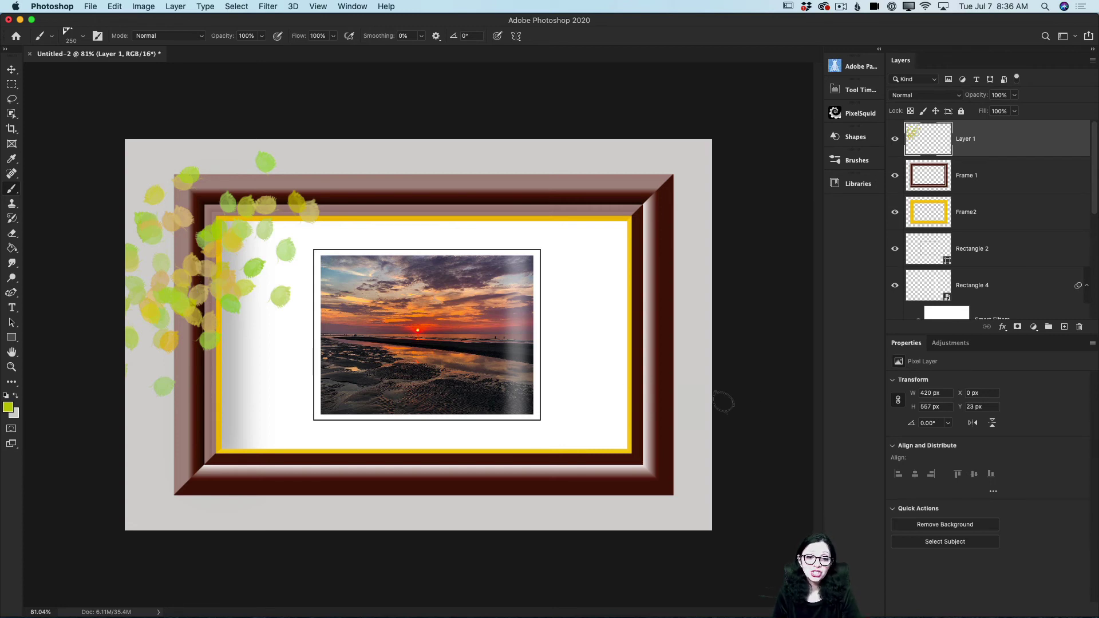
{"action": "left_click_drag", "start_coordinate": [689, 304], "coordinate": [658, 350]}
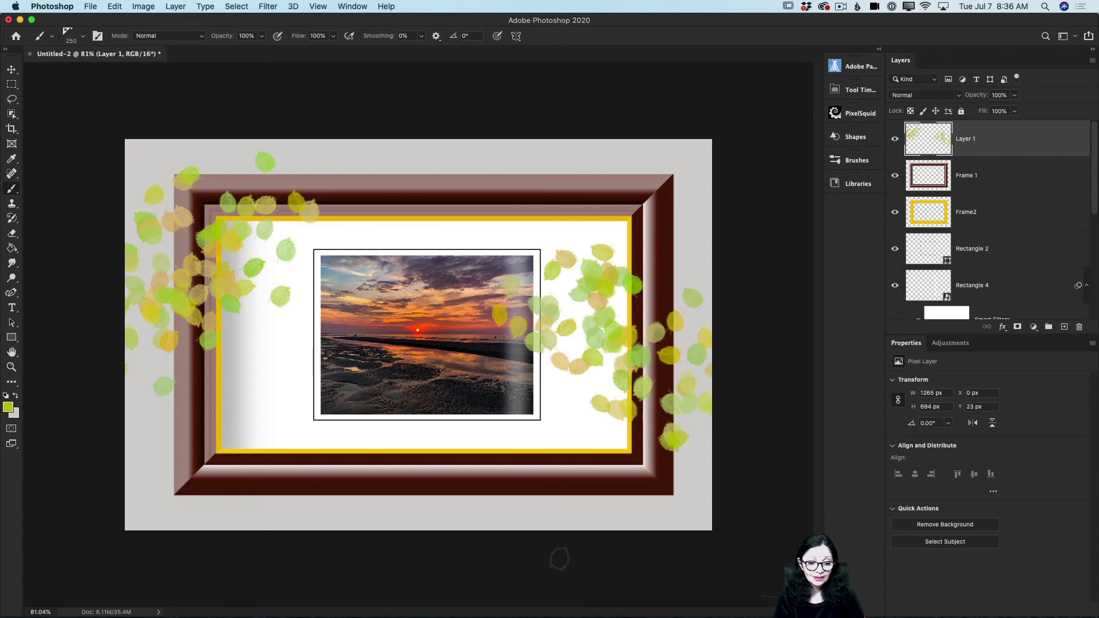
{"action": "left_click_drag", "start_coordinate": [343, 498], "coordinate": [564, 508]}
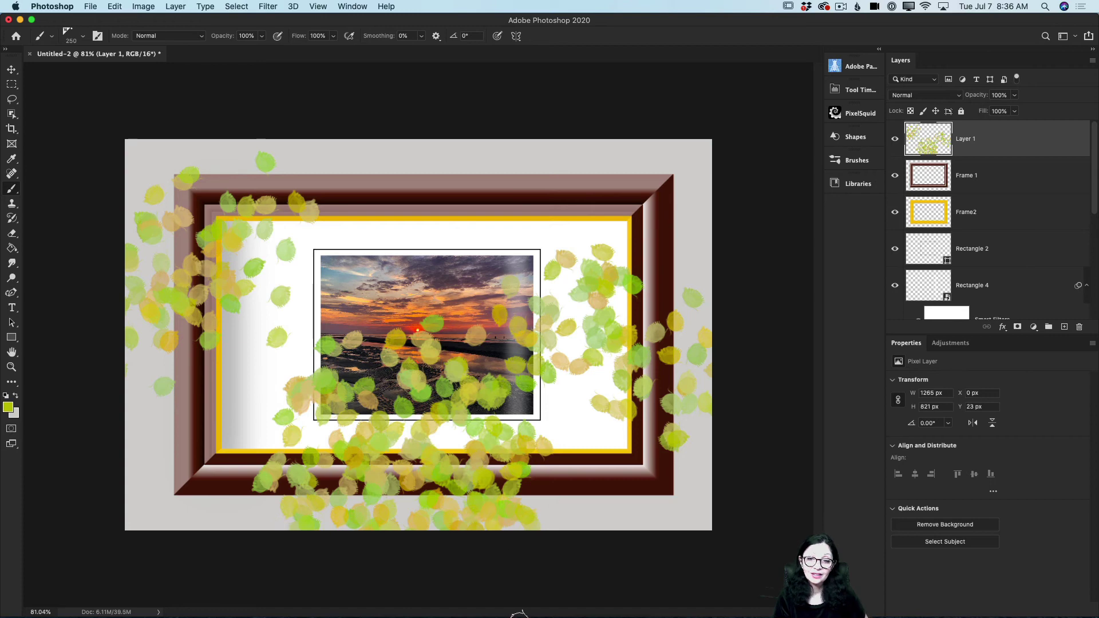
{"action": "mouse_move", "coordinate": [974, 141]}
{"action": "left_mouse_down"}
{"action": "mouse_move", "coordinate": [1054, 242]}
{"action": "mouse_move", "coordinate": [1024, 289]}
{"action": "left_mouse_up"}
Draw a rectangle about 1064 × 696 px directly above the gray Background layer, offset down and right behind the frame
{"action": "scroll", "coordinate": [1024, 289], "scroll_direction": "down", "scroll_amount": 2}
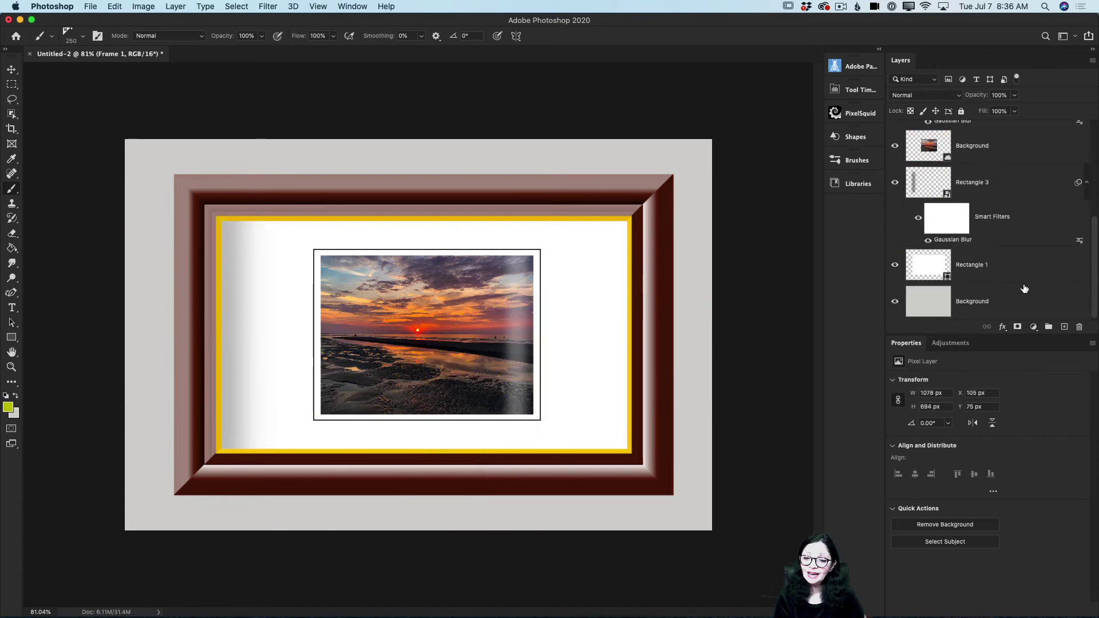
{"action": "left_click", "coordinate": [1023, 310]}
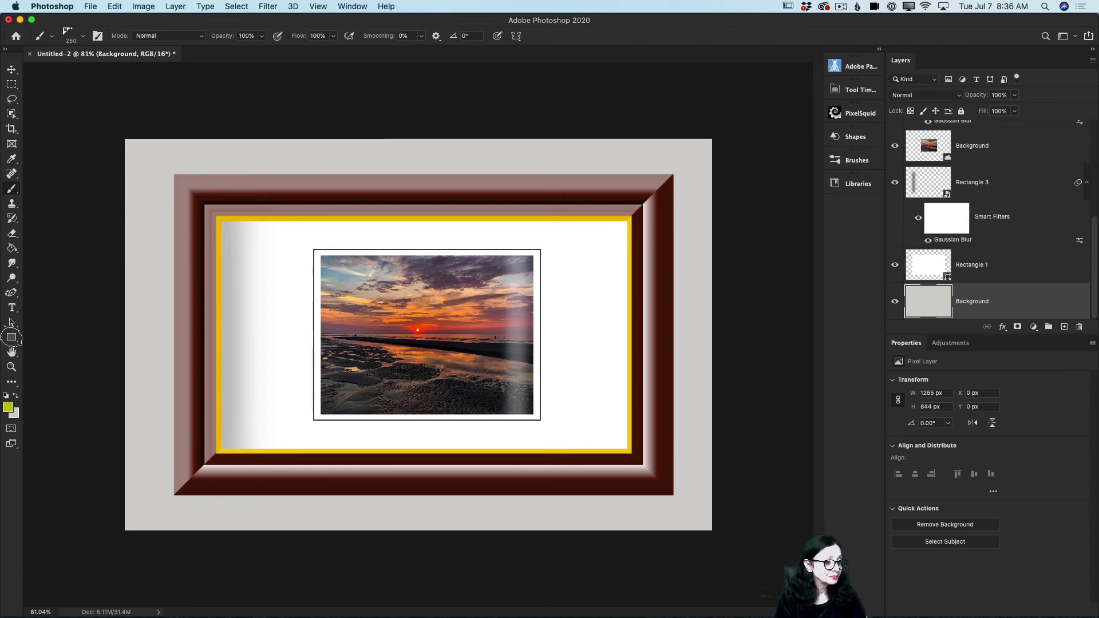
{"action": "left_click", "coordinate": [11, 337]}
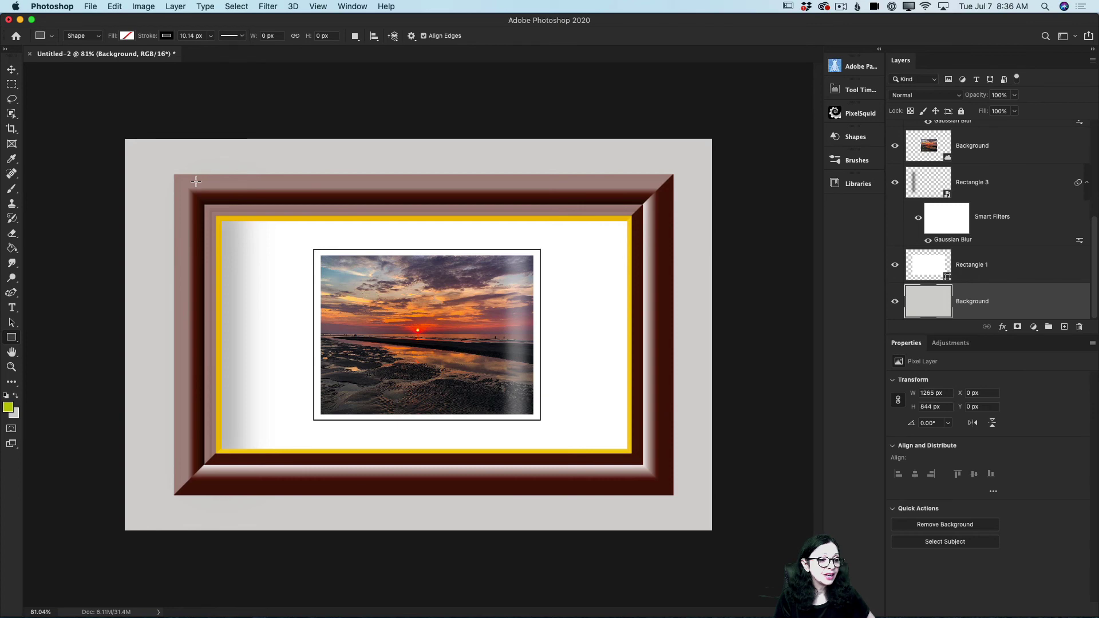
{"action": "mouse_move", "coordinate": [195, 181]}
{"action": "left_mouse_down"}
{"action": "mouse_move", "coordinate": [518, 447]}
{"action": "mouse_move", "coordinate": [689, 504]}
{"action": "left_mouse_up"}
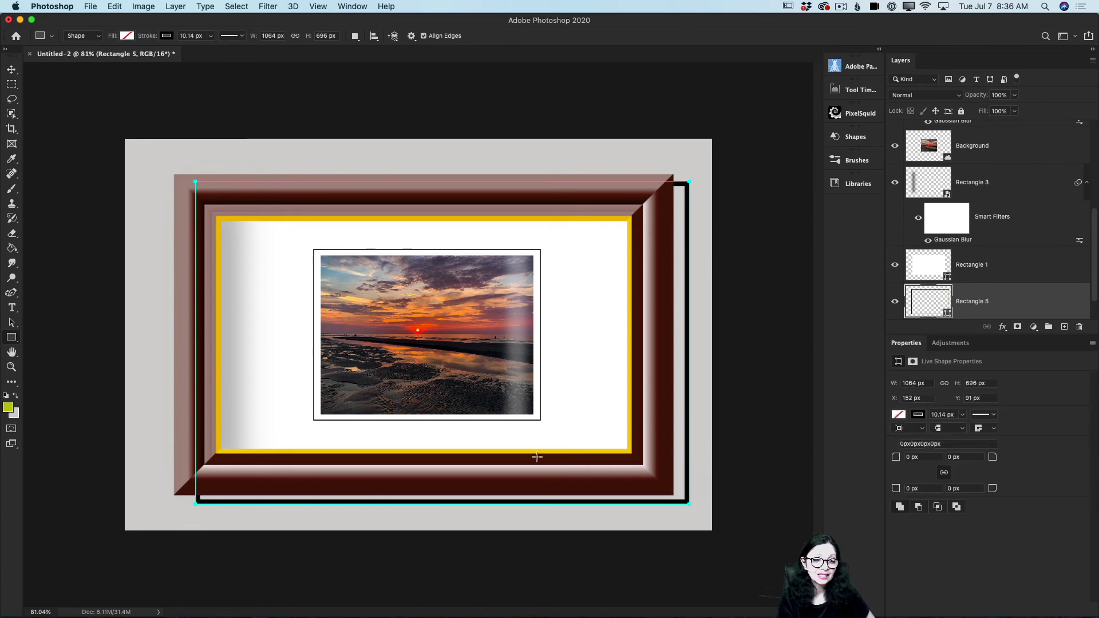
Give the offset rectangle behind the frame a dark gray fill and no stroke
{"action": "left_click", "coordinate": [127, 35]}
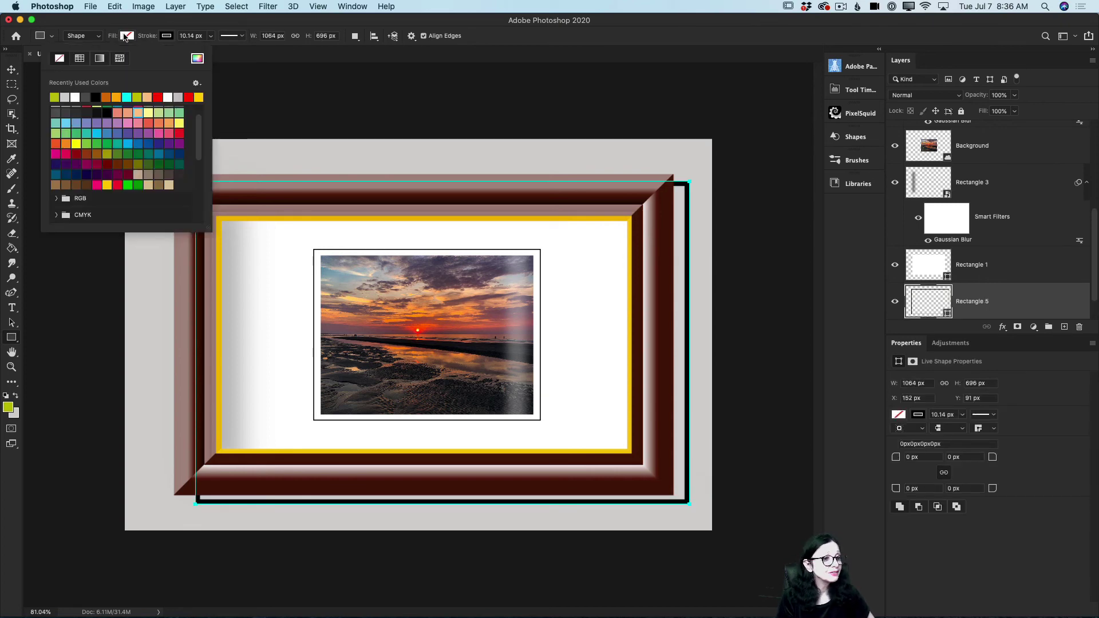
{"action": "left_click", "coordinate": [86, 97]}
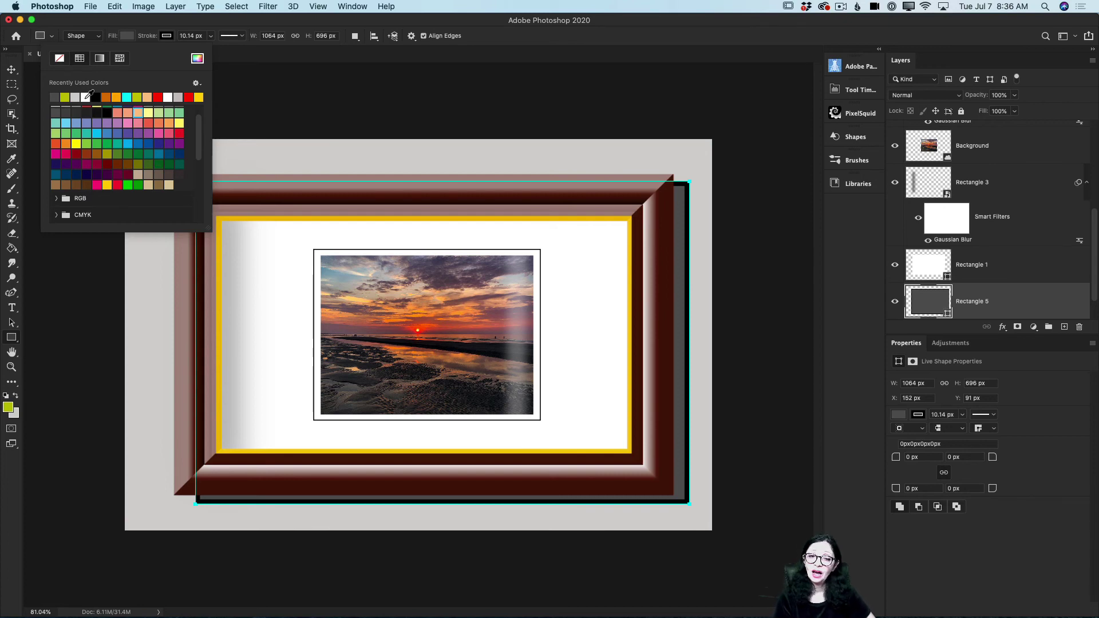
{"action": "left_click", "coordinate": [167, 36]}
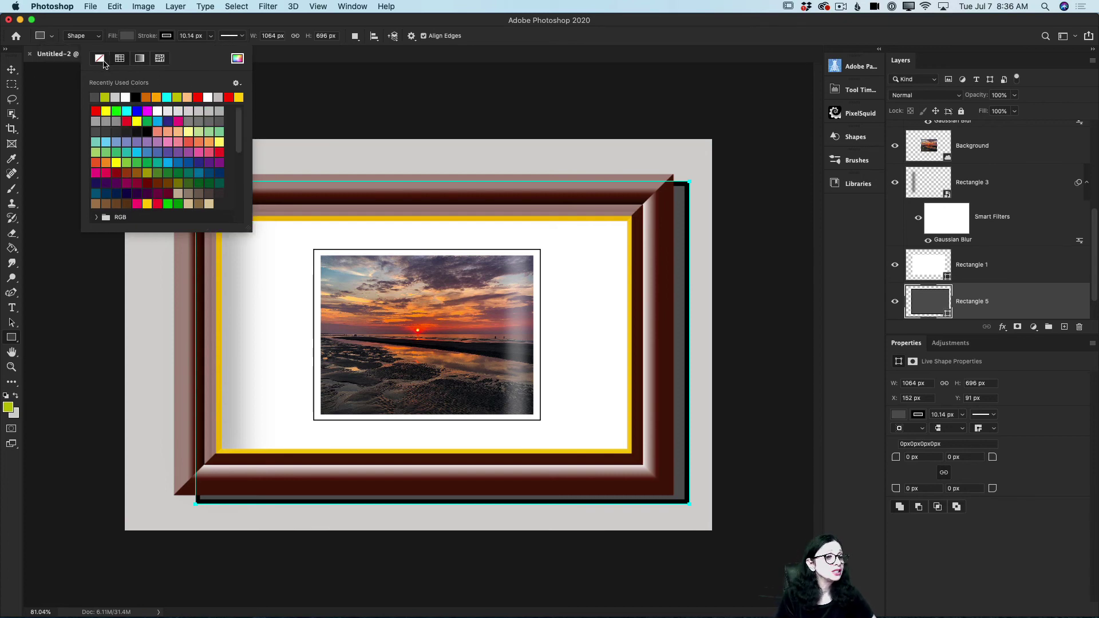
{"action": "left_click", "coordinate": [99, 57]}
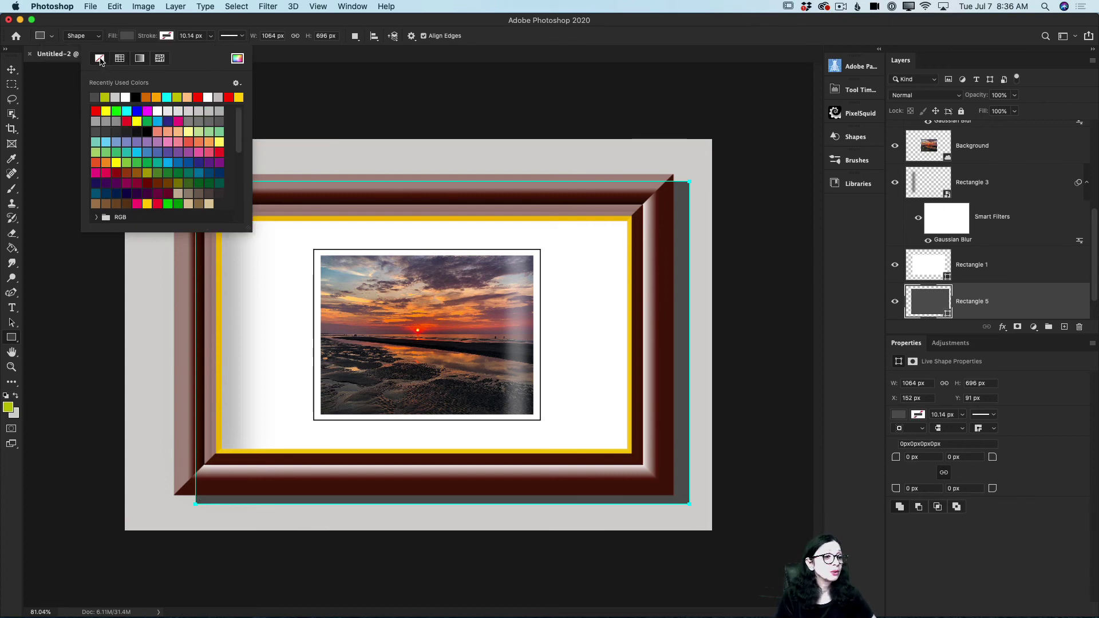
{"action": "left_click", "coordinate": [13, 70]}
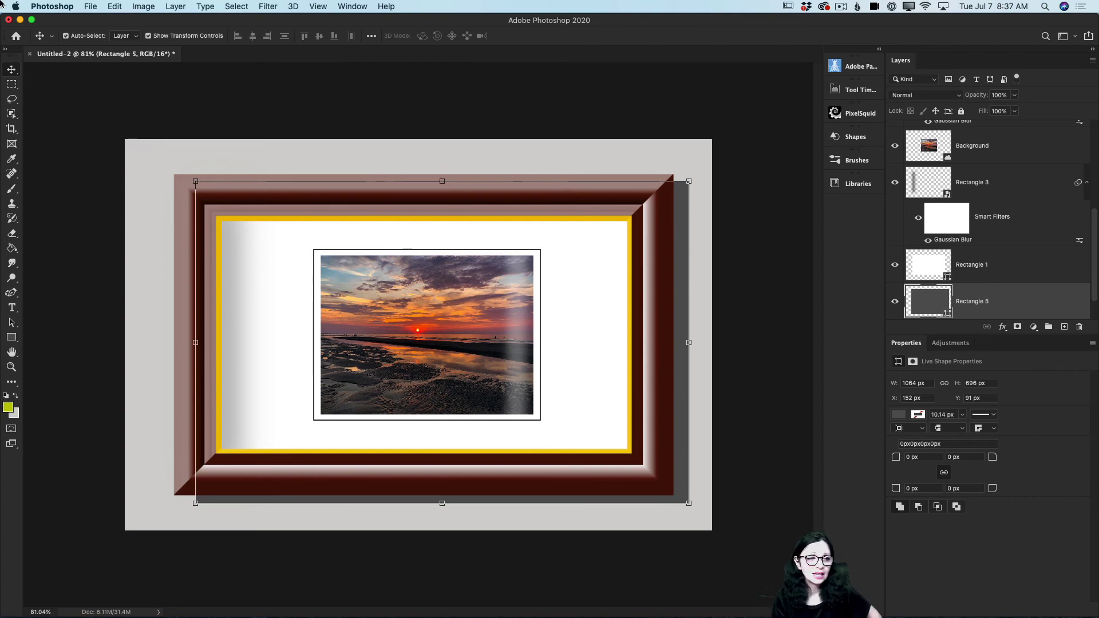
Convert the dark gray rectangle to a smart object and apply a Gaussian Blur with a 16.2-pixel radius
{"action": "left_click", "coordinate": [266, 7]}
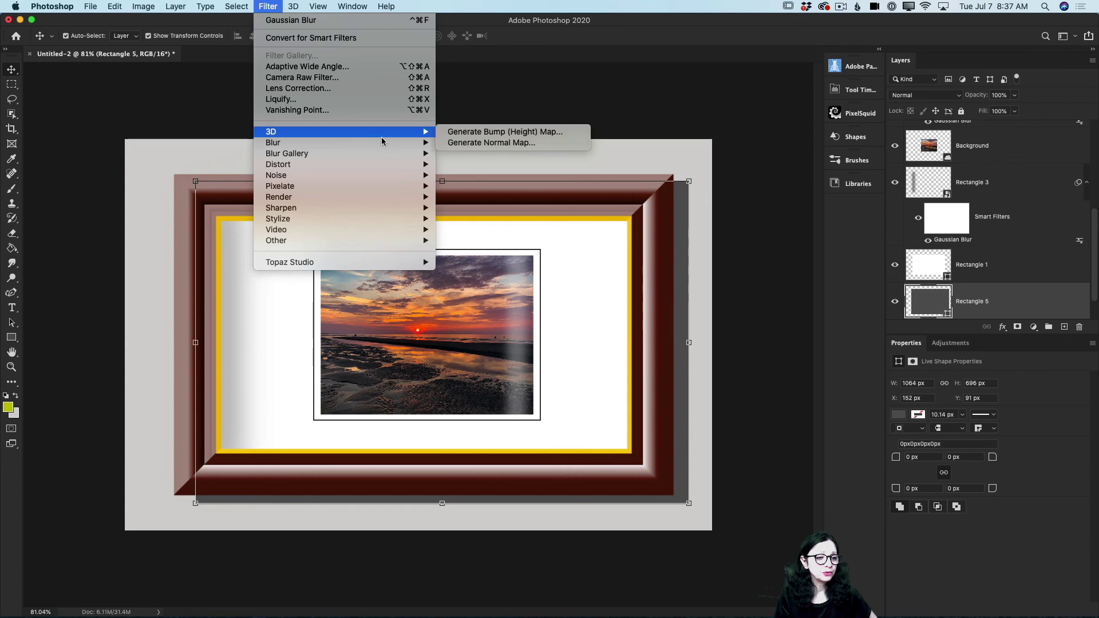
{"action": "mouse_move", "coordinate": [400, 143]}
{"action": "left_click", "coordinate": [495, 189]}
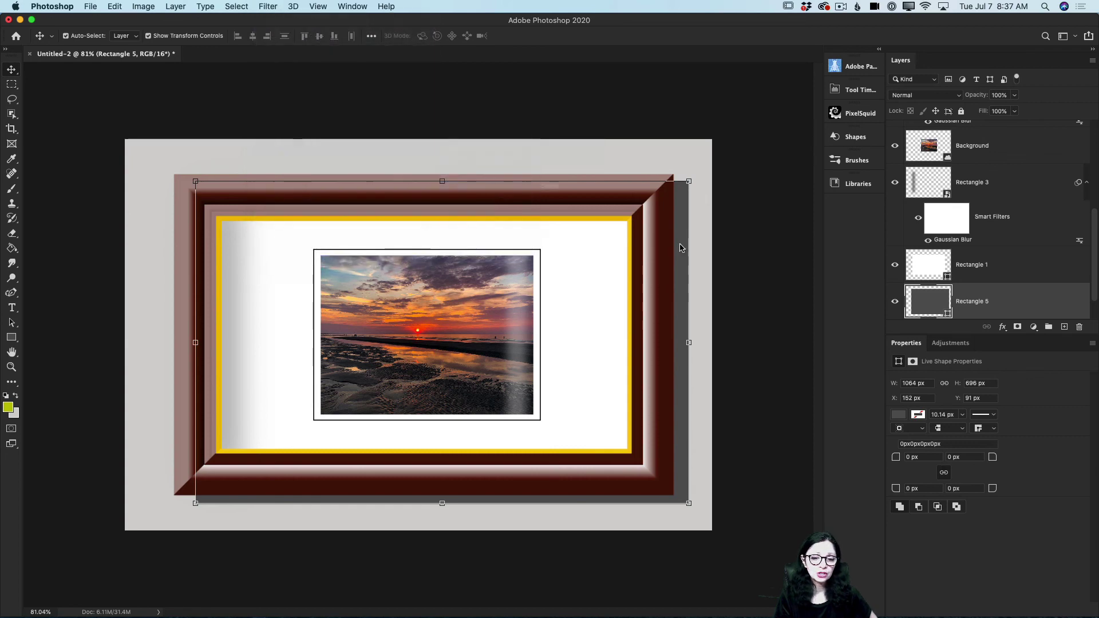
{"action": "left_click", "coordinate": [658, 214]}
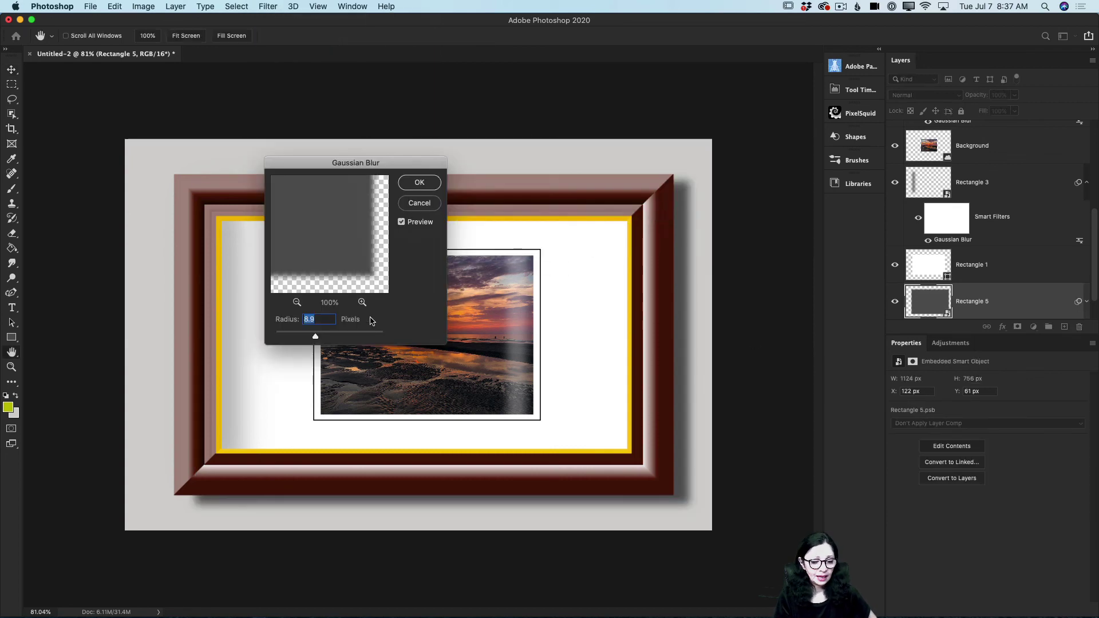
{"action": "left_click_drag", "start_coordinate": [317, 340], "coordinate": [321, 340]}
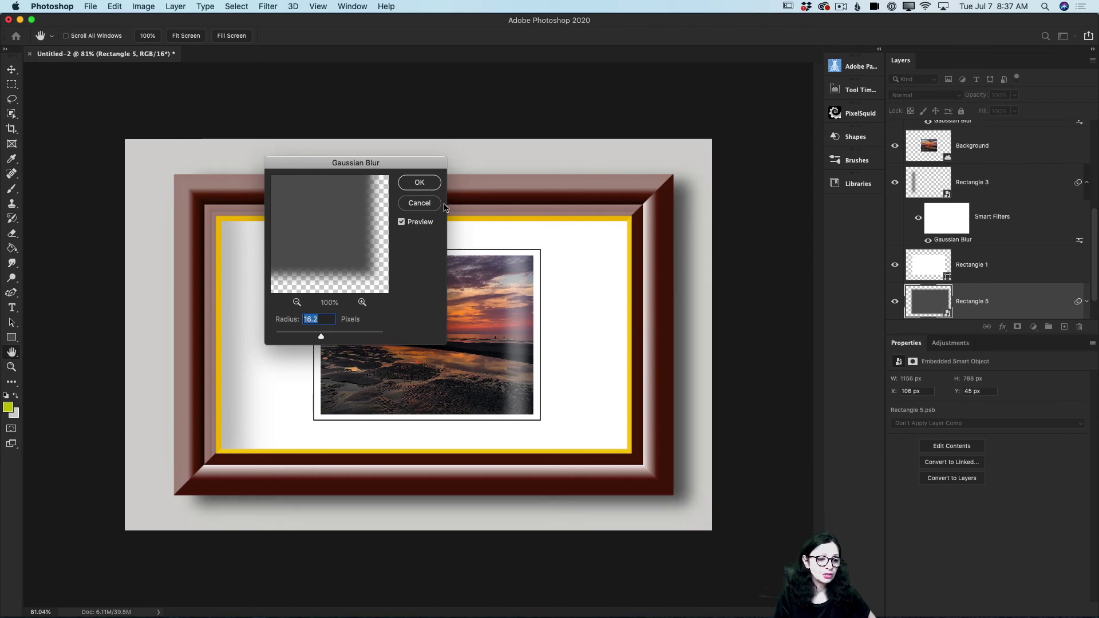
{"action": "left_click", "coordinate": [434, 184]}
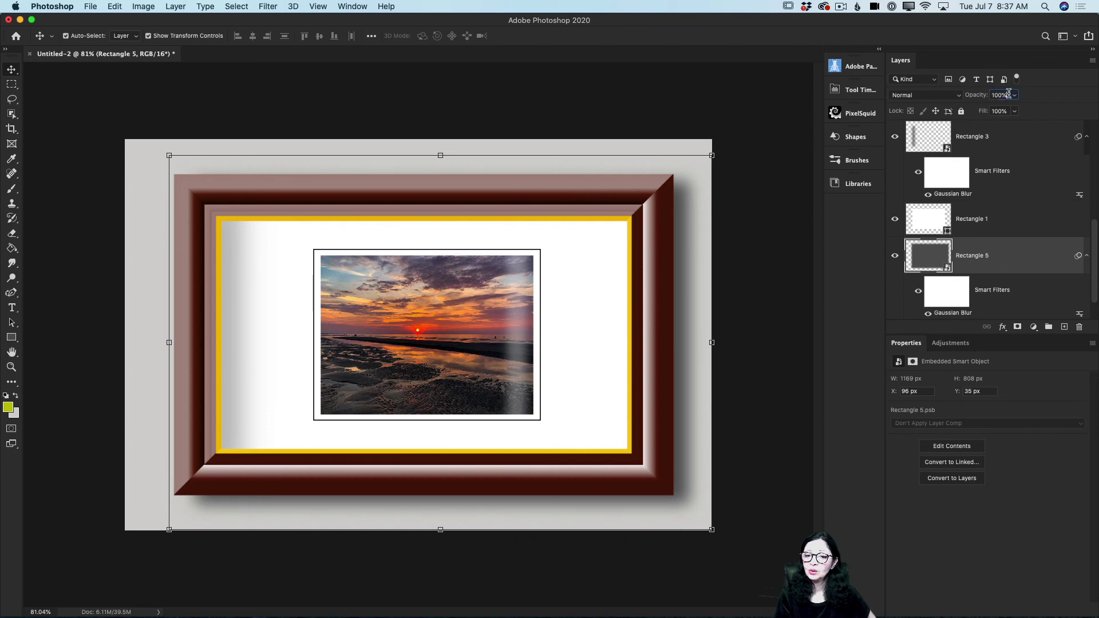
Lower the blurred frame shadow's opacity to 75% and select the light gray Background layer
{"action": "left_click_drag", "start_coordinate": [1014, 95], "coordinate": [1002, 111]}
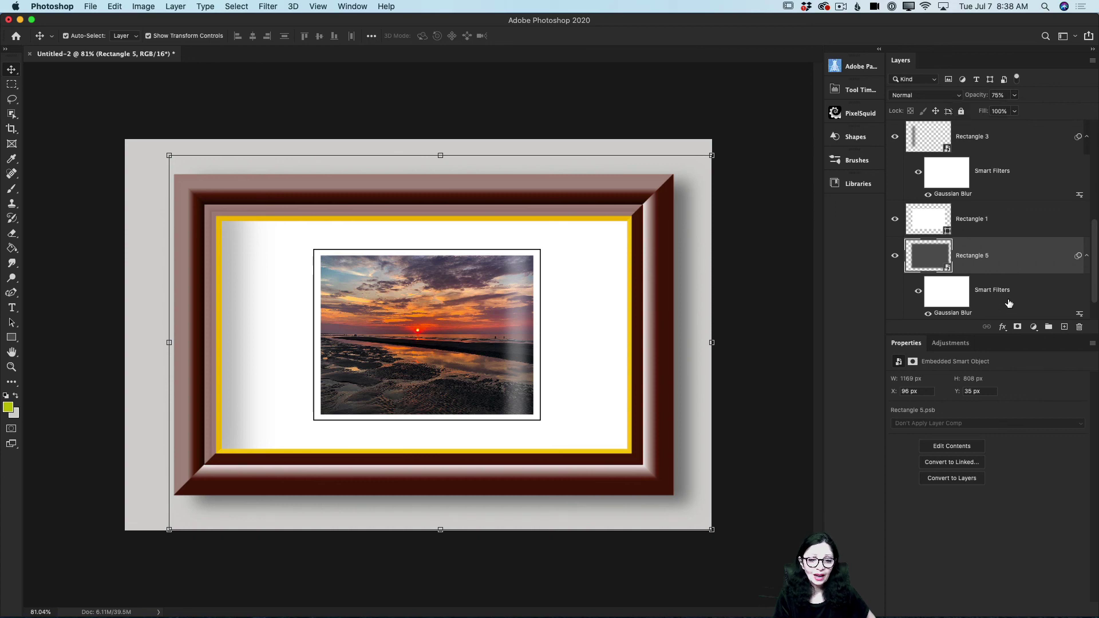
{"action": "scroll", "coordinate": [1008, 304], "scroll_direction": "down", "scroll_amount": 1}
{"action": "left_click", "coordinate": [1009, 302]}
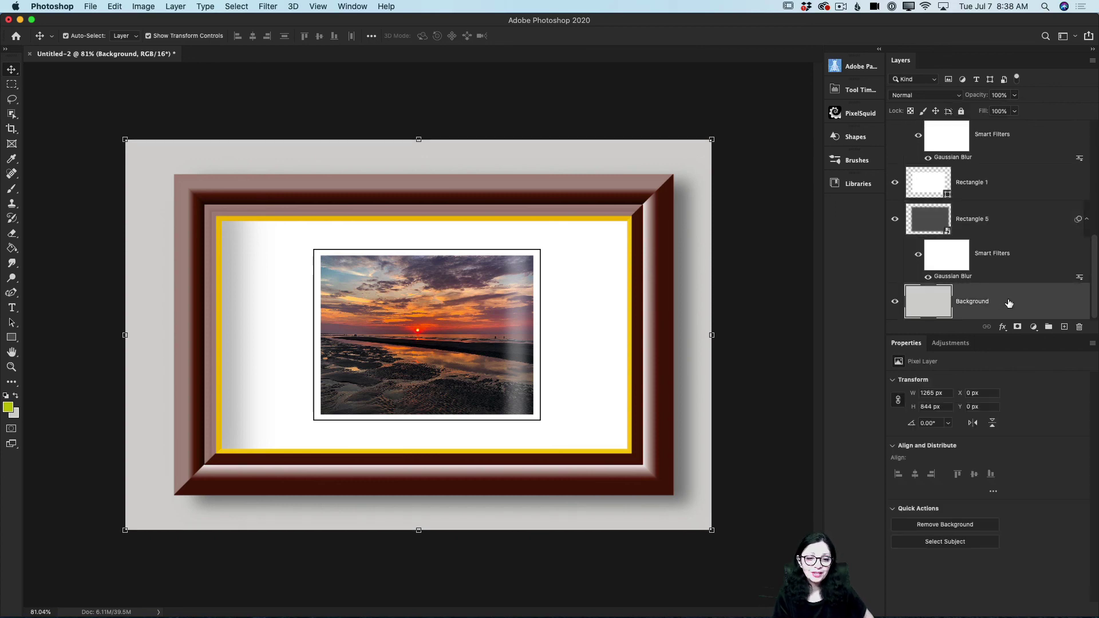